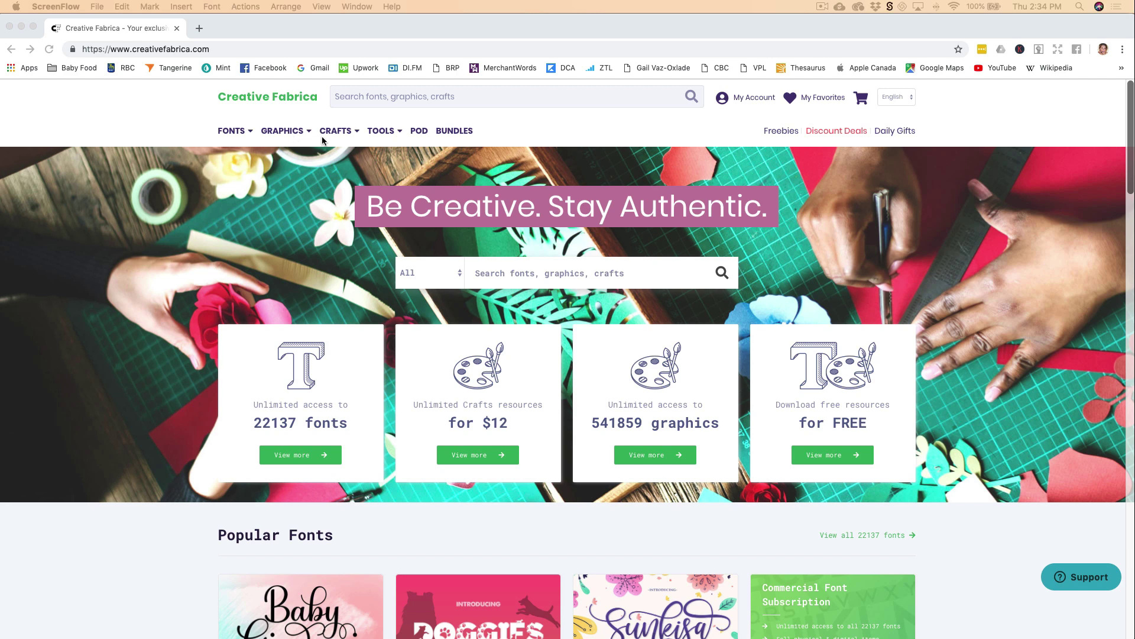
- Browse the Display fonts category and open the product page of the Ily font
click(139, 137)
mouse_move(256, 134)
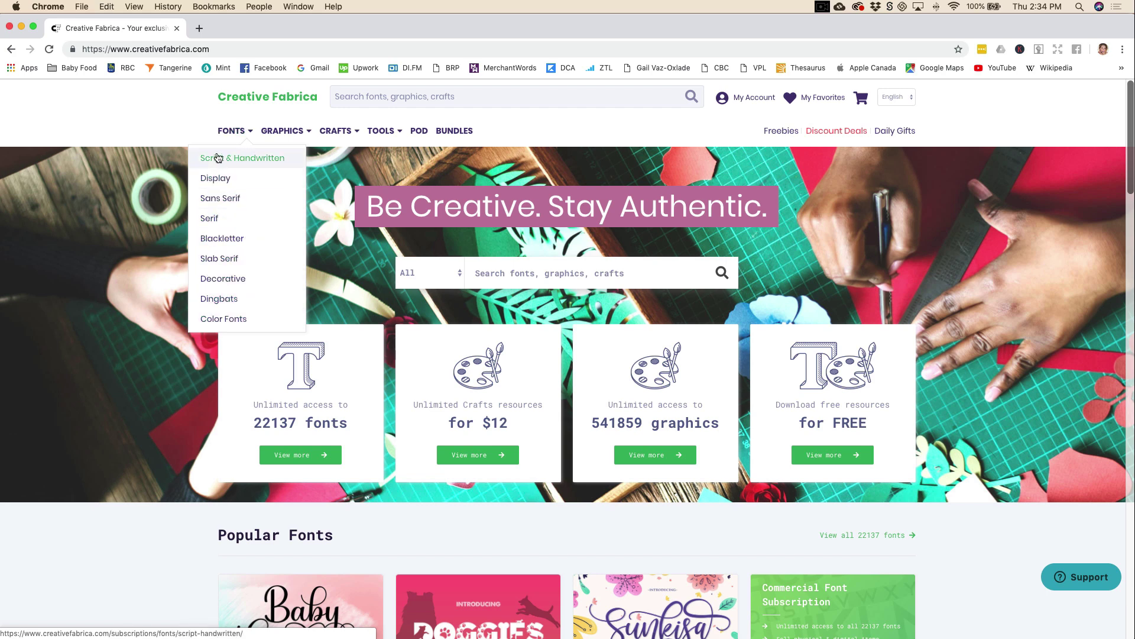
click(213, 179)
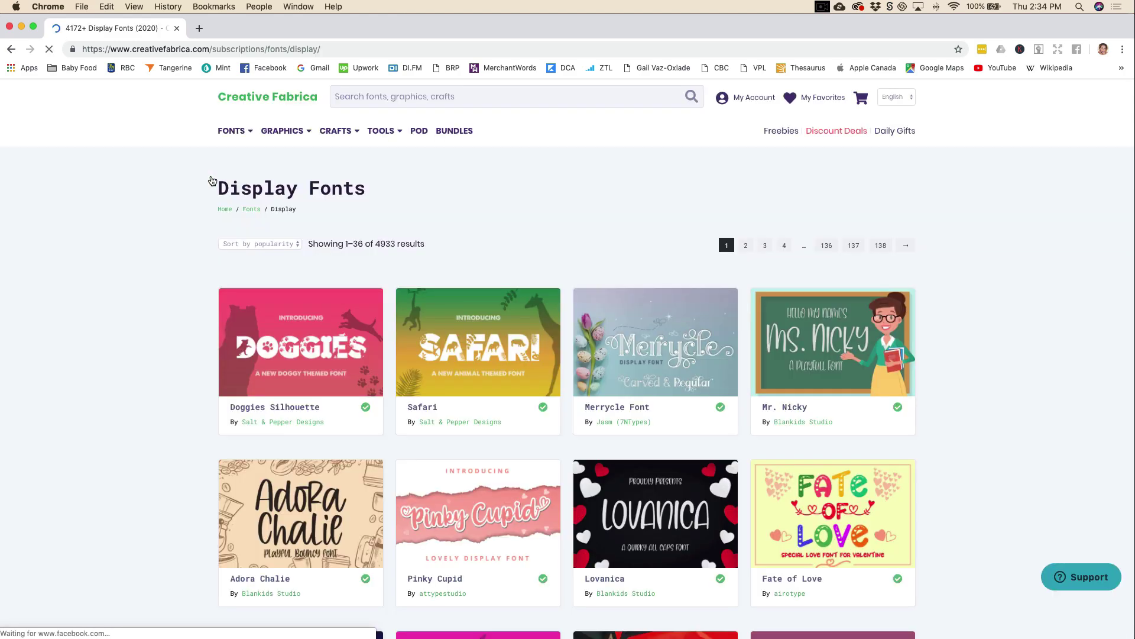
scroll(201, 324, down, 5)
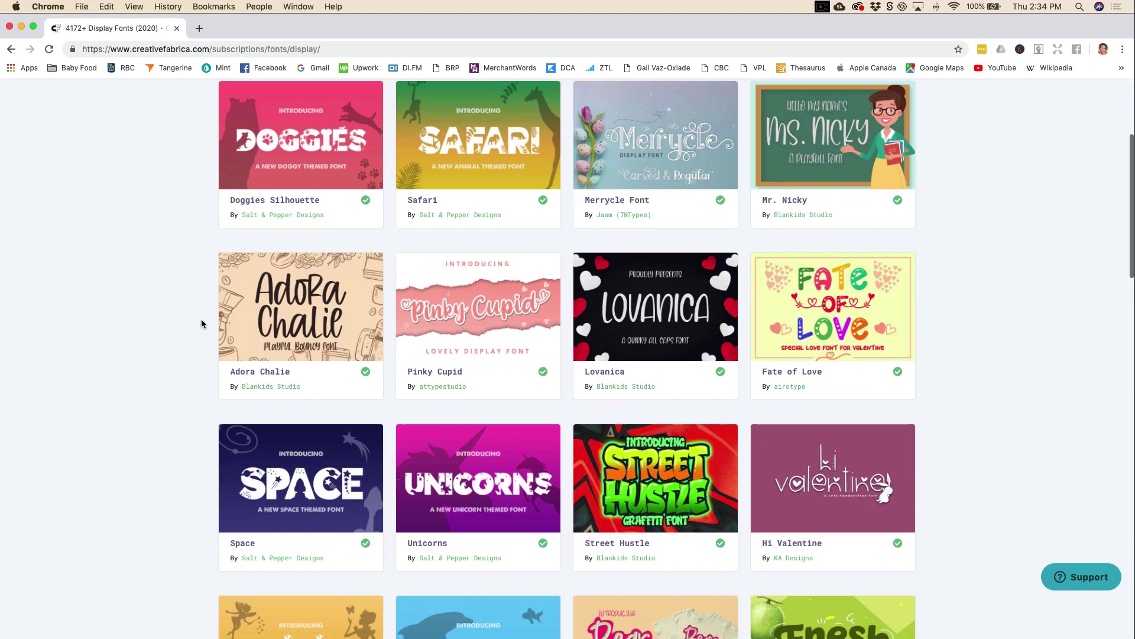
scroll(201, 323, down, 10)
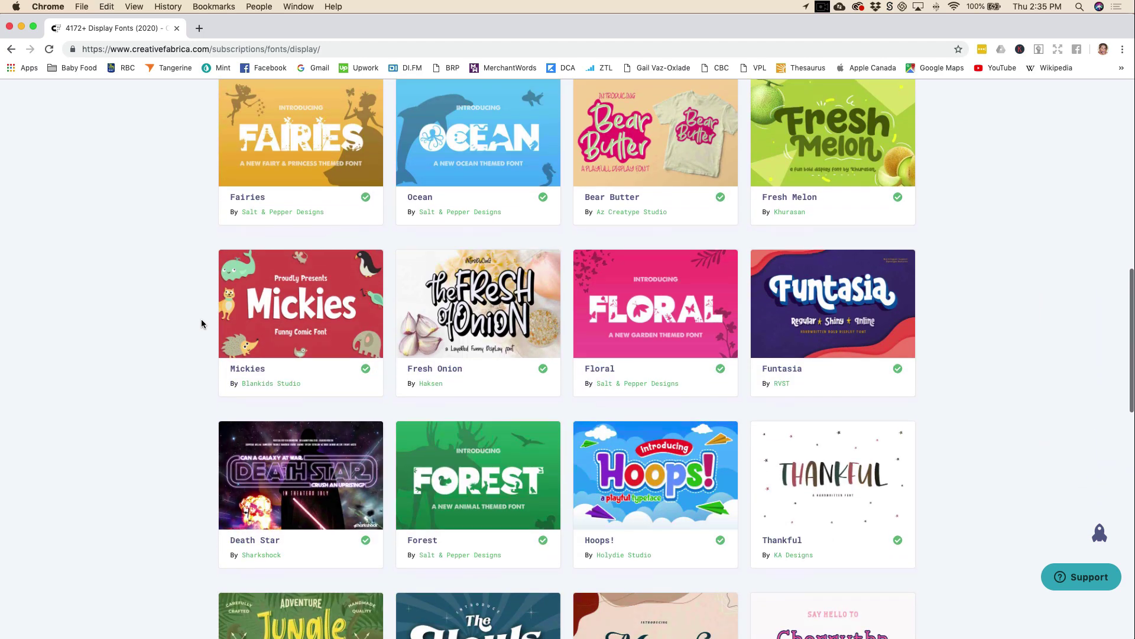
scroll(201, 324, down, 3)
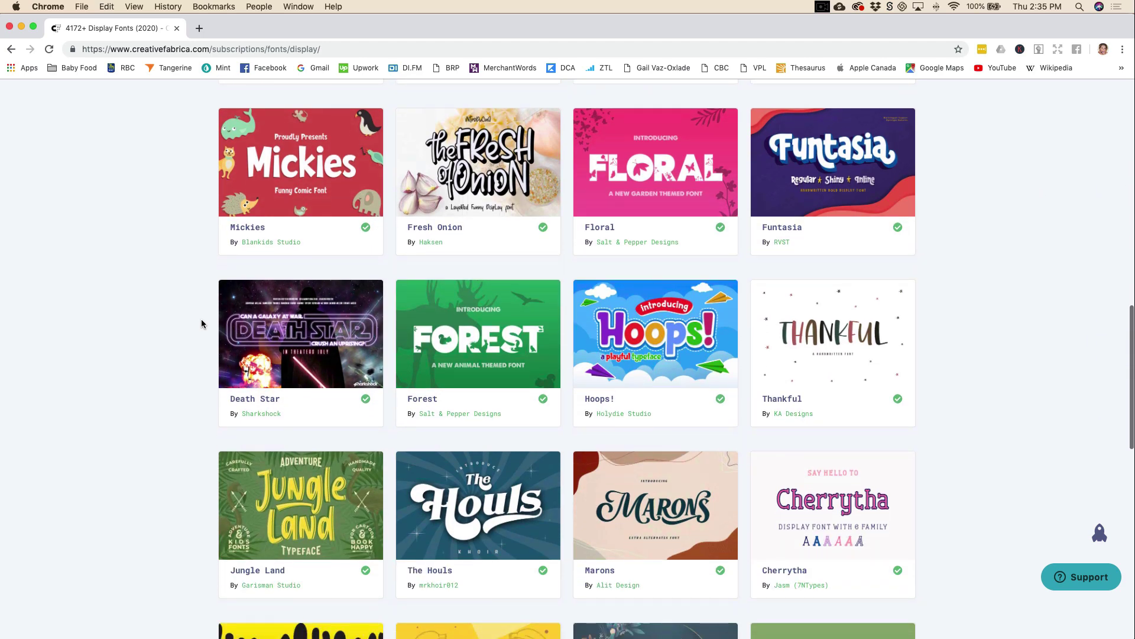
scroll(201, 323, down, 6)
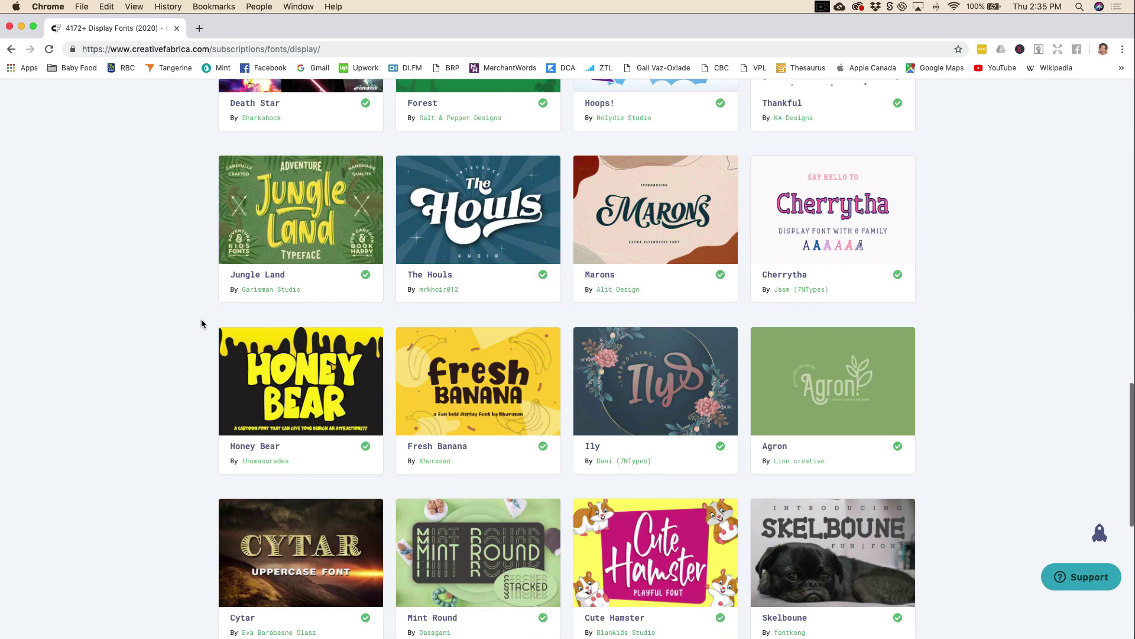
scroll(201, 323, down, 2)
click(672, 295)
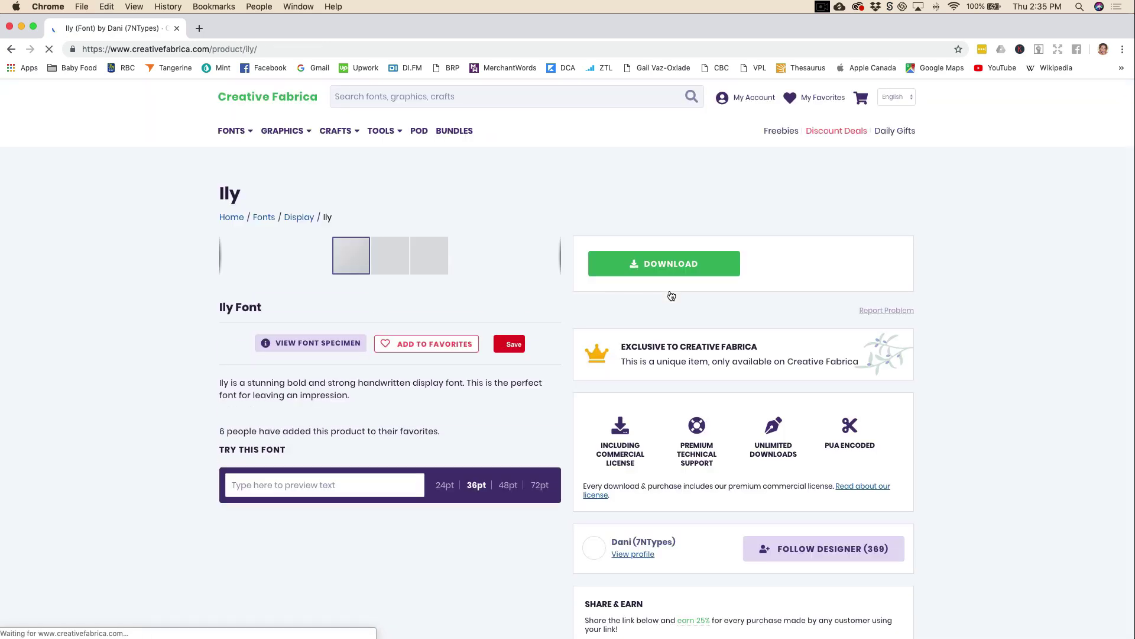
- View the Ily font's preview images and look through its description, font tester and related designs
scroll(123, 489, down, 1)
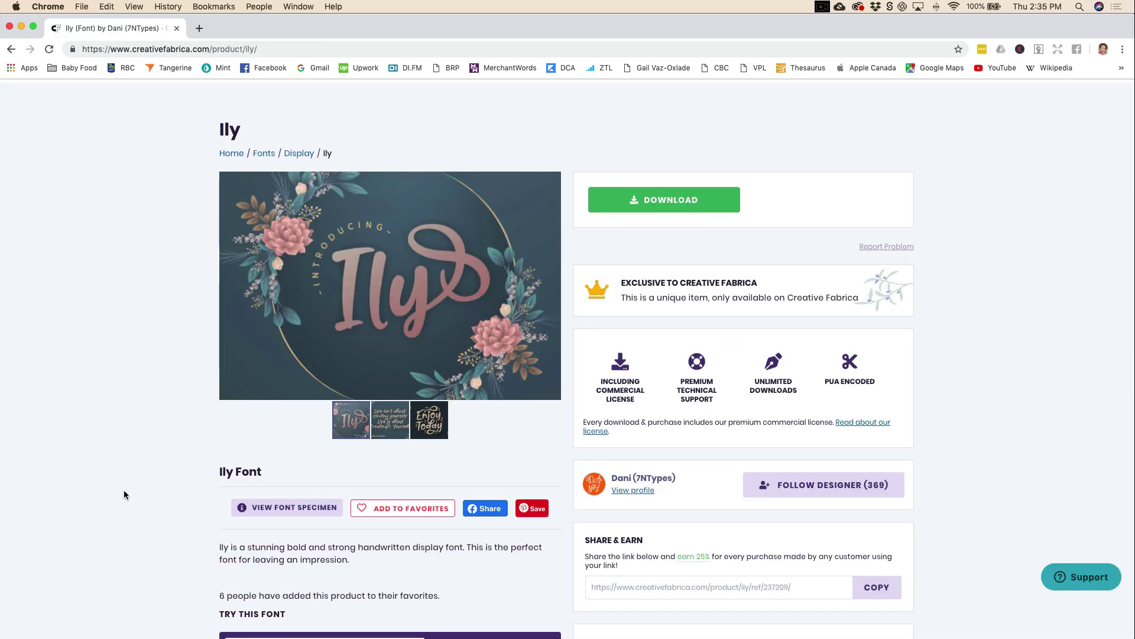
click(382, 425)
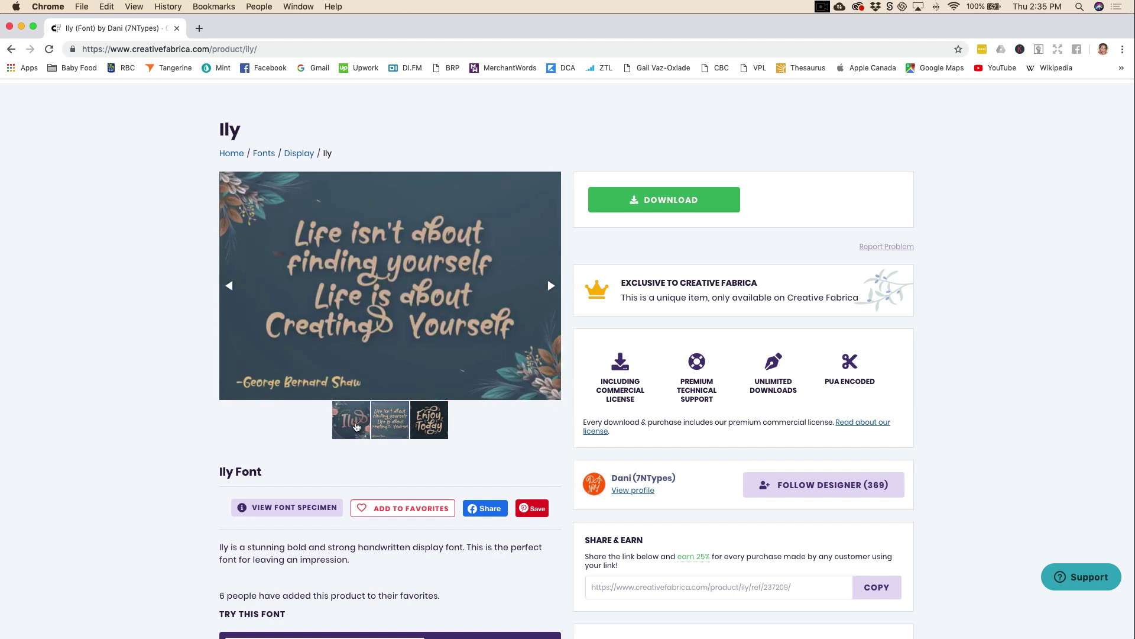
click(355, 427)
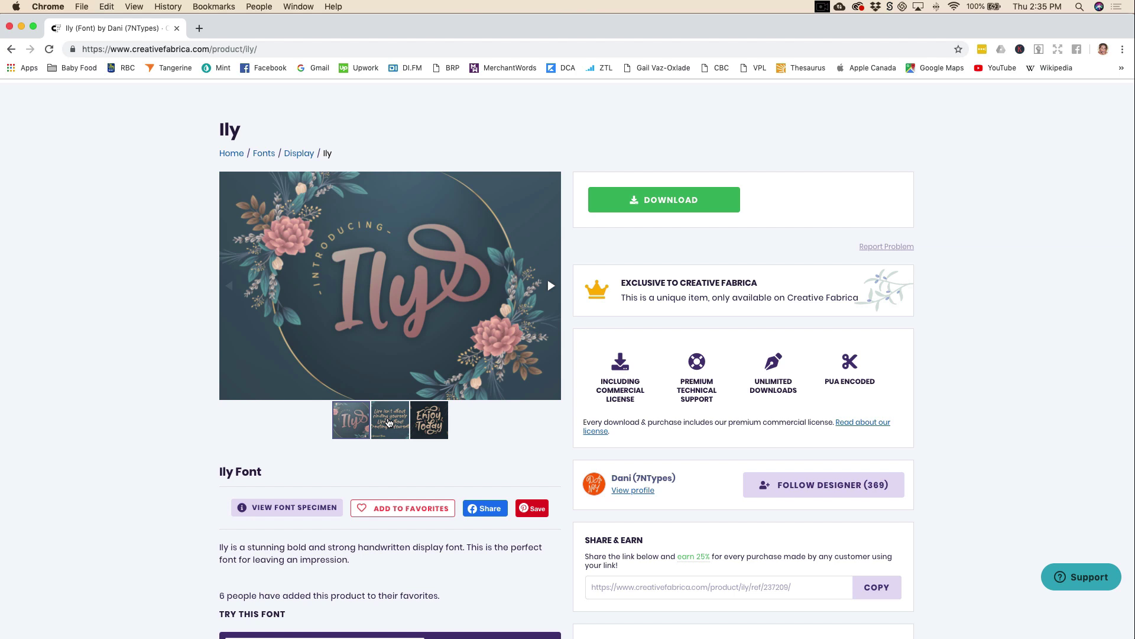
click(388, 422)
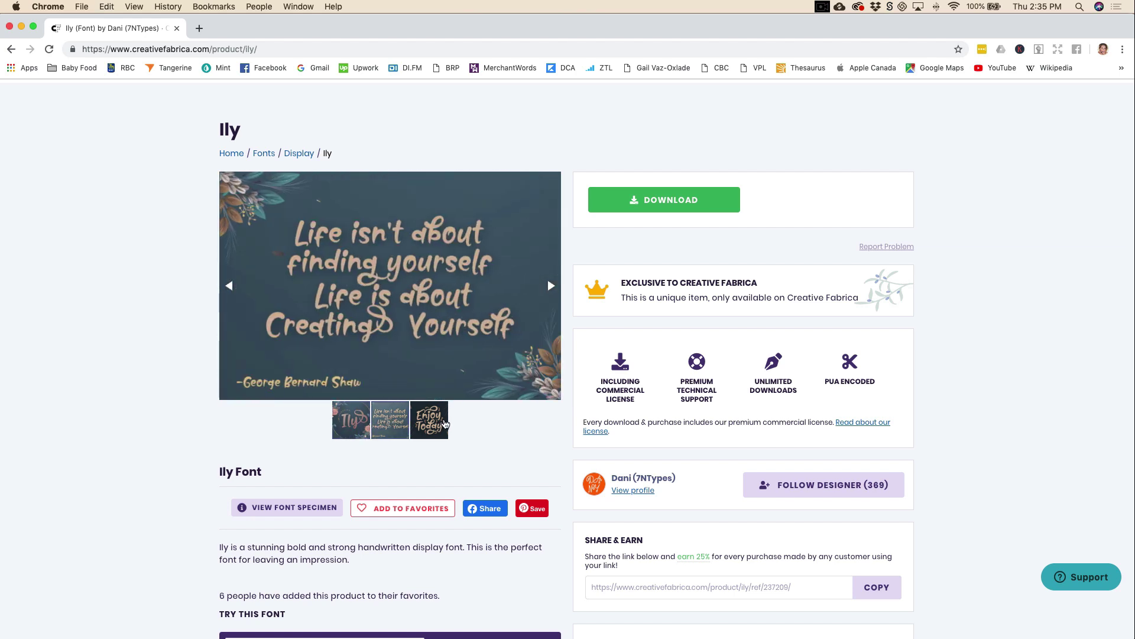
click(443, 422)
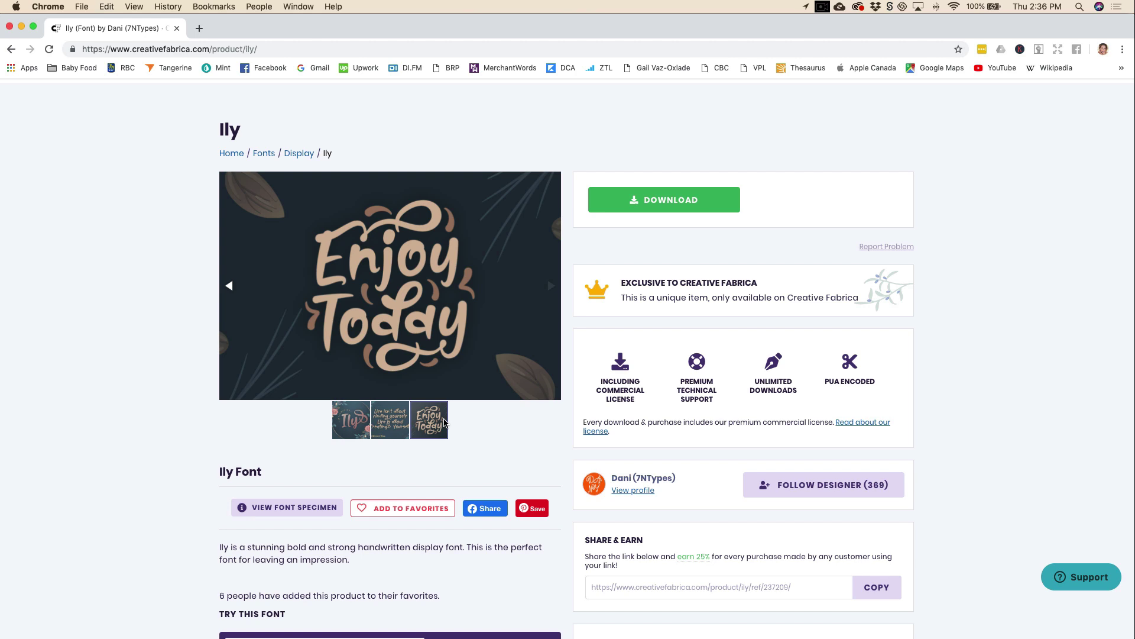
scroll(444, 422, down, 10)
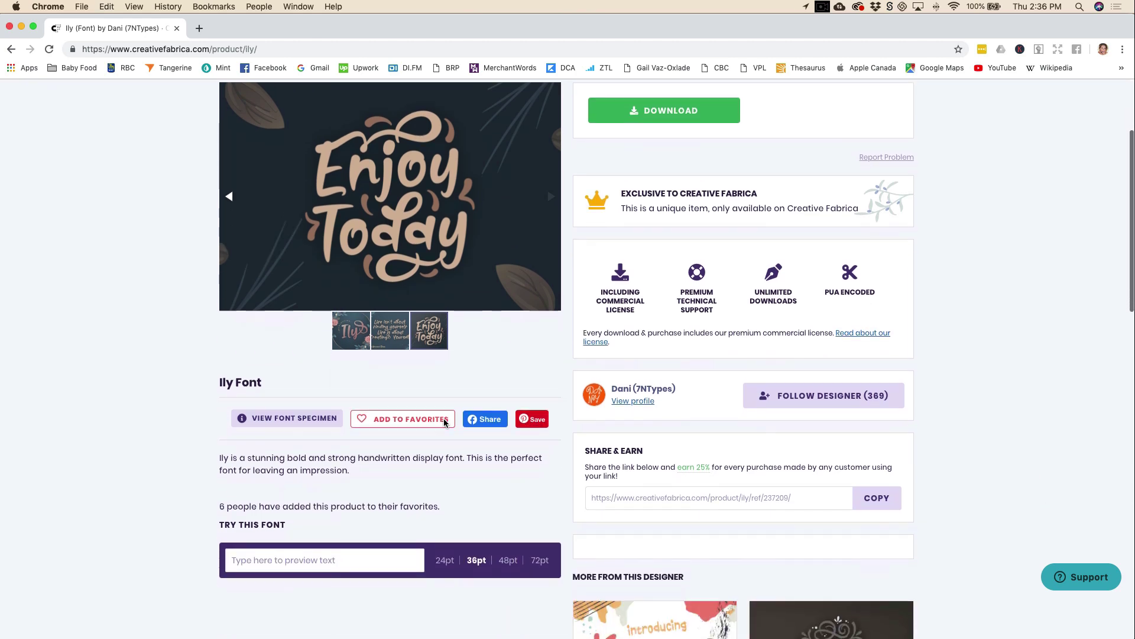
scroll(444, 422, down, 3)
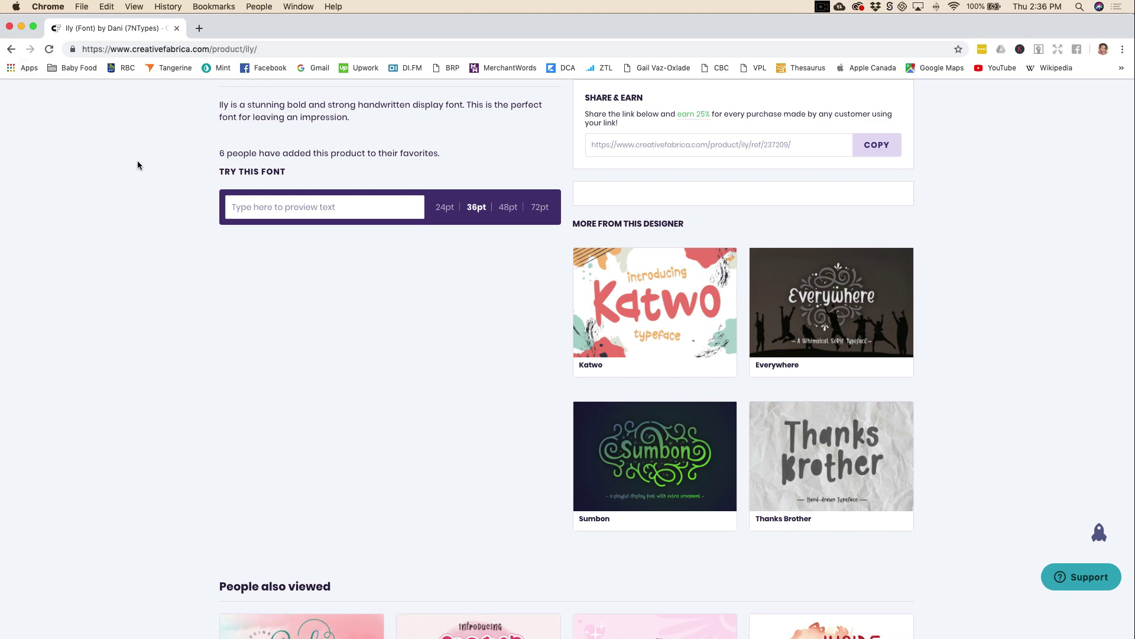
- Go to the Script & Handwritten fonts category and open the Loveyou font's product page
scroll(177, 161, up, 14)
click(231, 160)
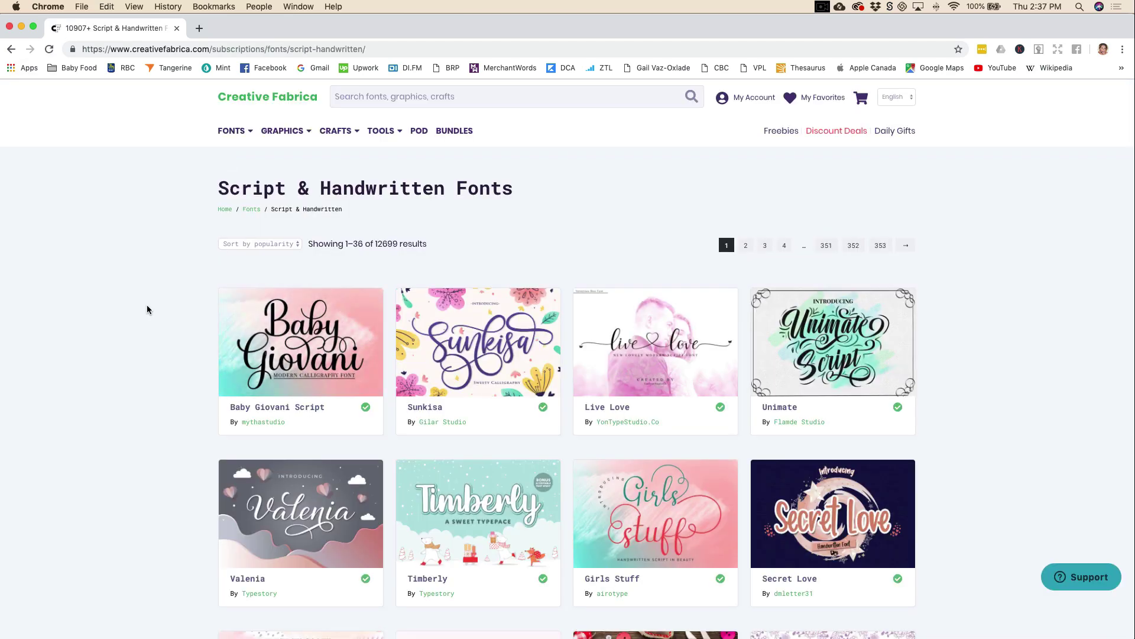
scroll(147, 309, down, 8)
click(474, 212)
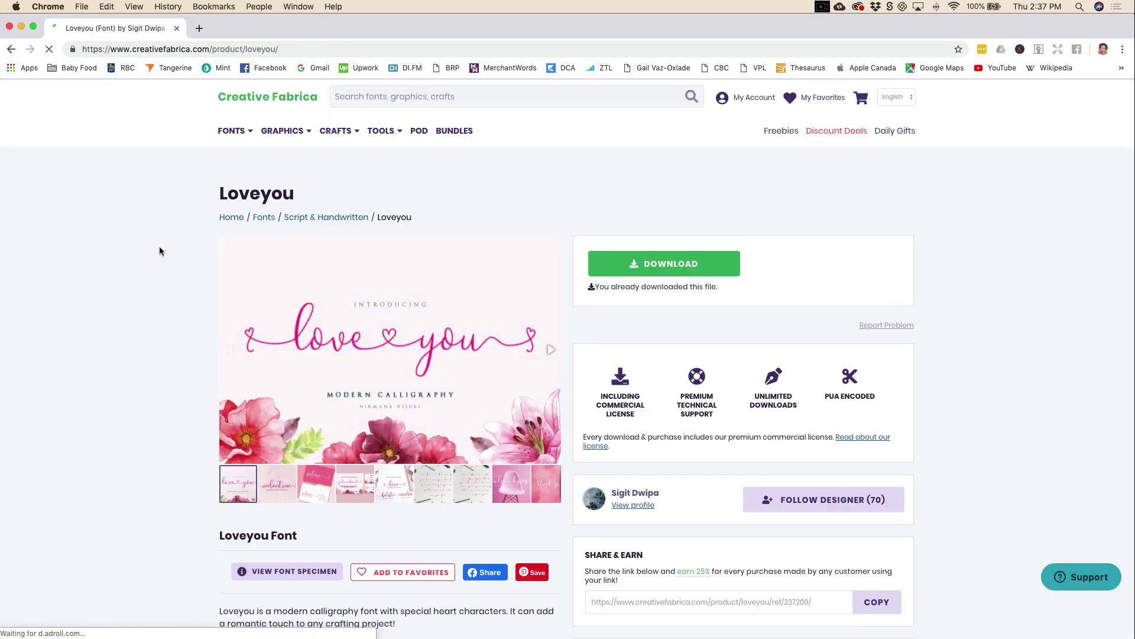
- View the Loveyou font's sample images, including the business card, wedding invitation and logo examples
scroll(110, 351, down, 2)
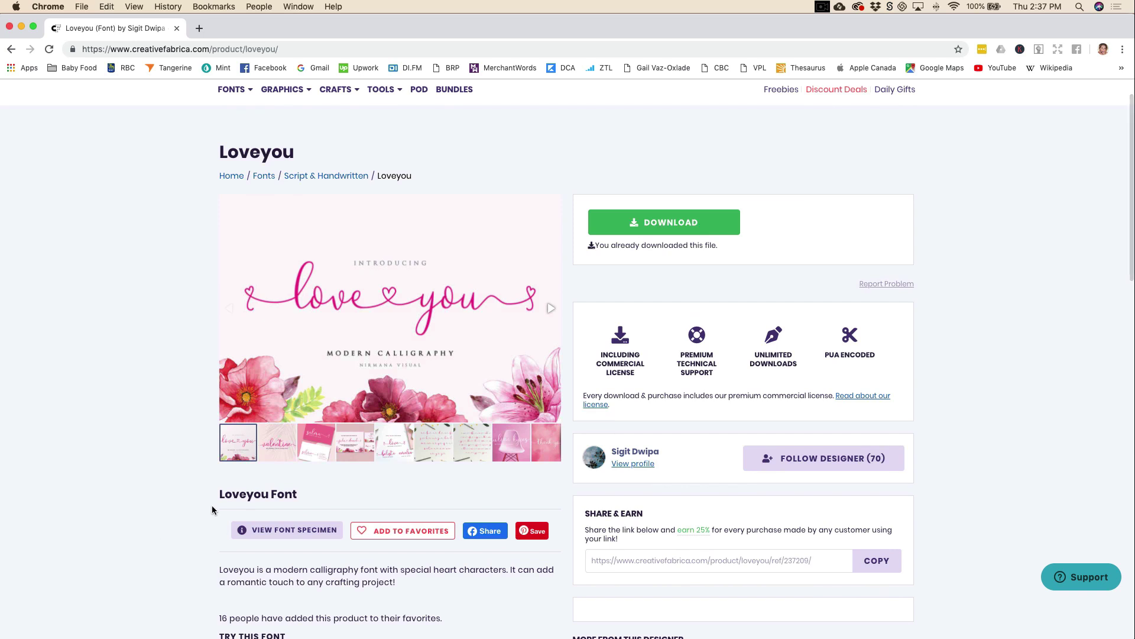
click(276, 450)
click(314, 449)
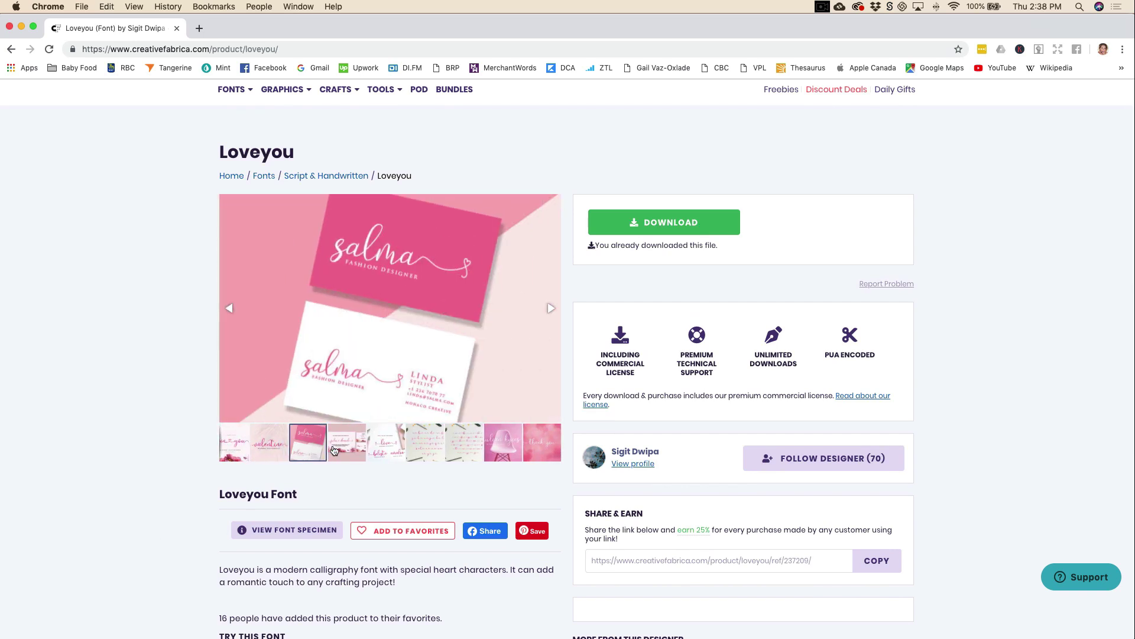
click(346, 450)
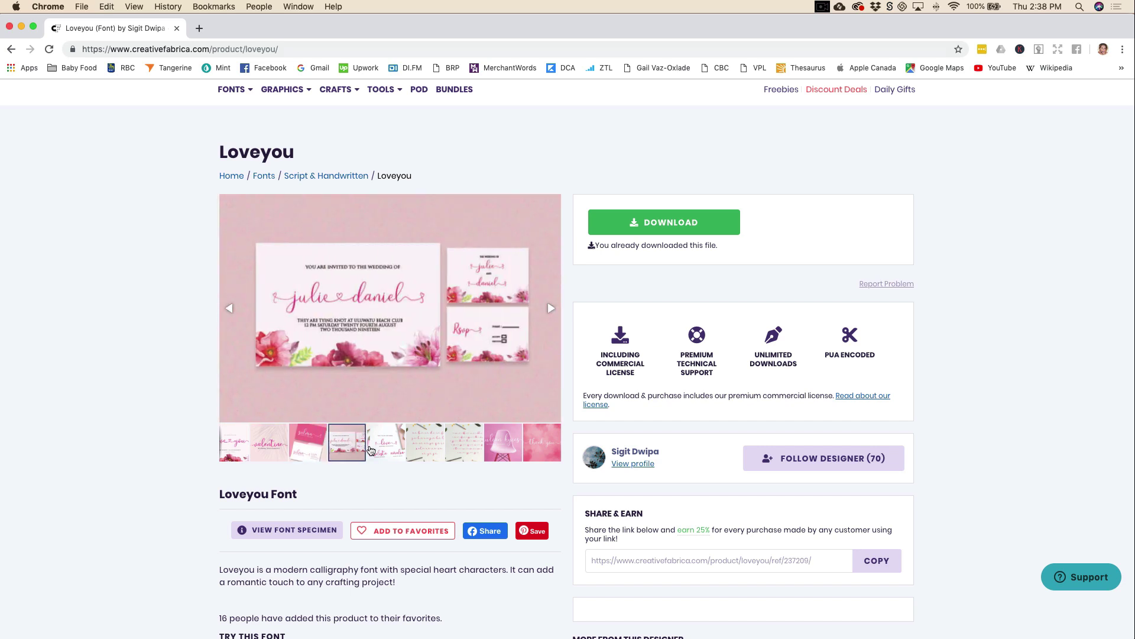
click(381, 451)
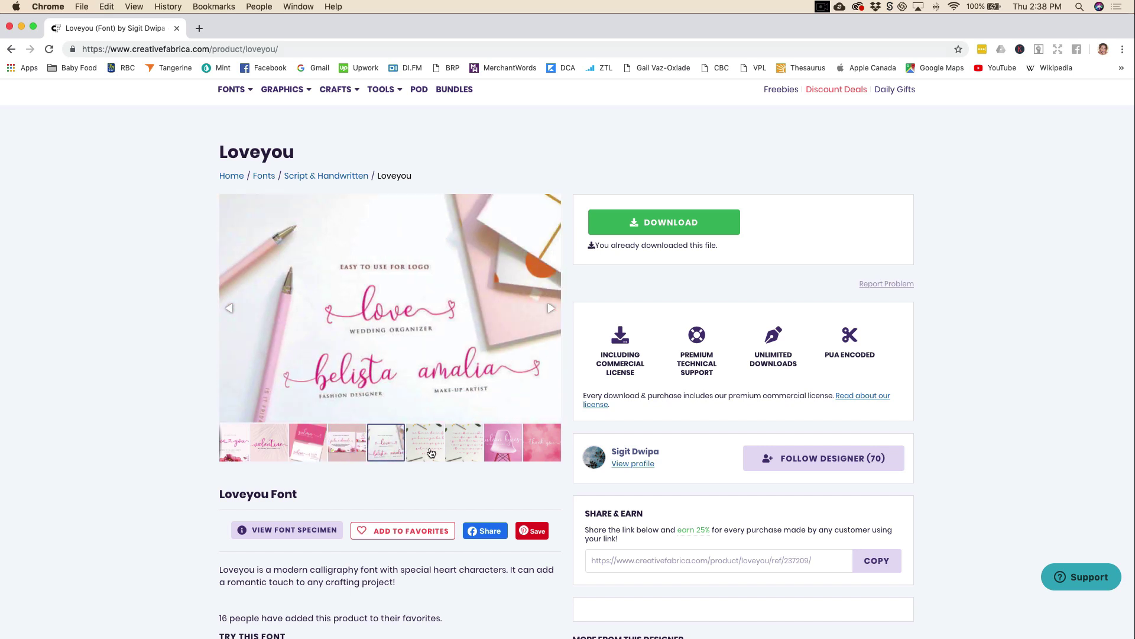
click(428, 451)
scroll(103, 287, down, 1)
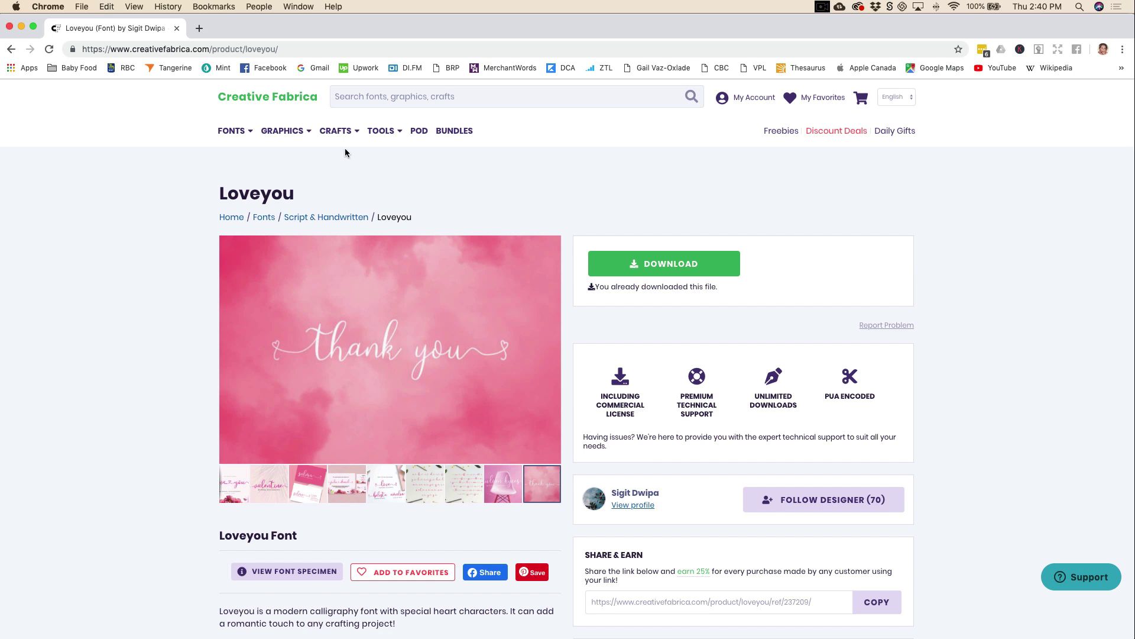
- Browse the Illustrations category of graphics and open the Infinity Symbol with Rainbow Feather product
mouse_move(340, 142)
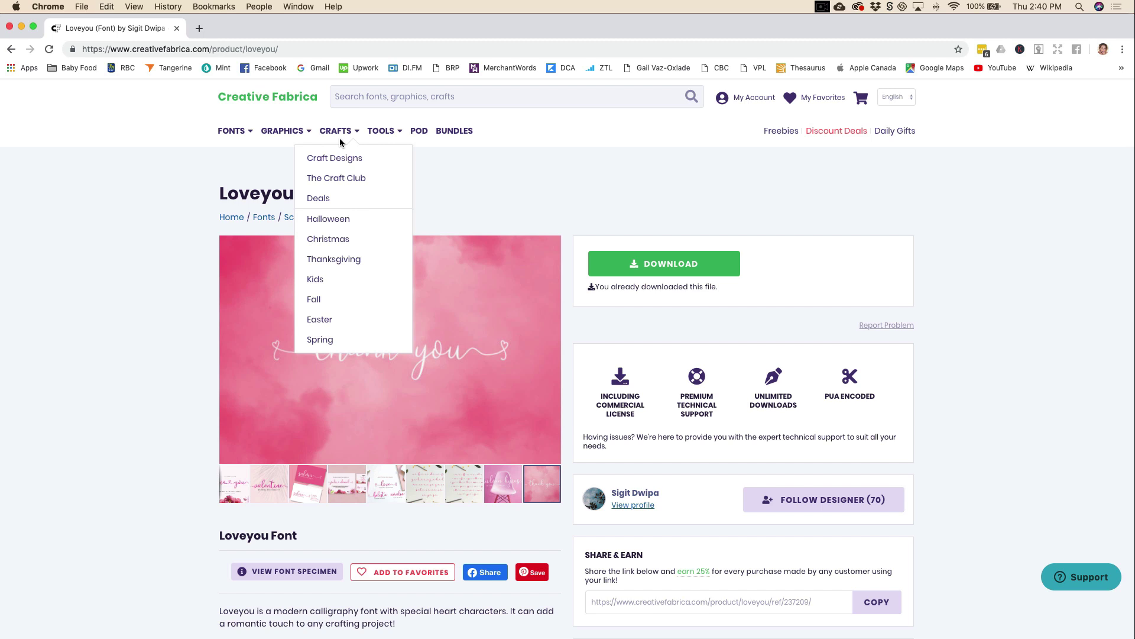
mouse_move(262, 137)
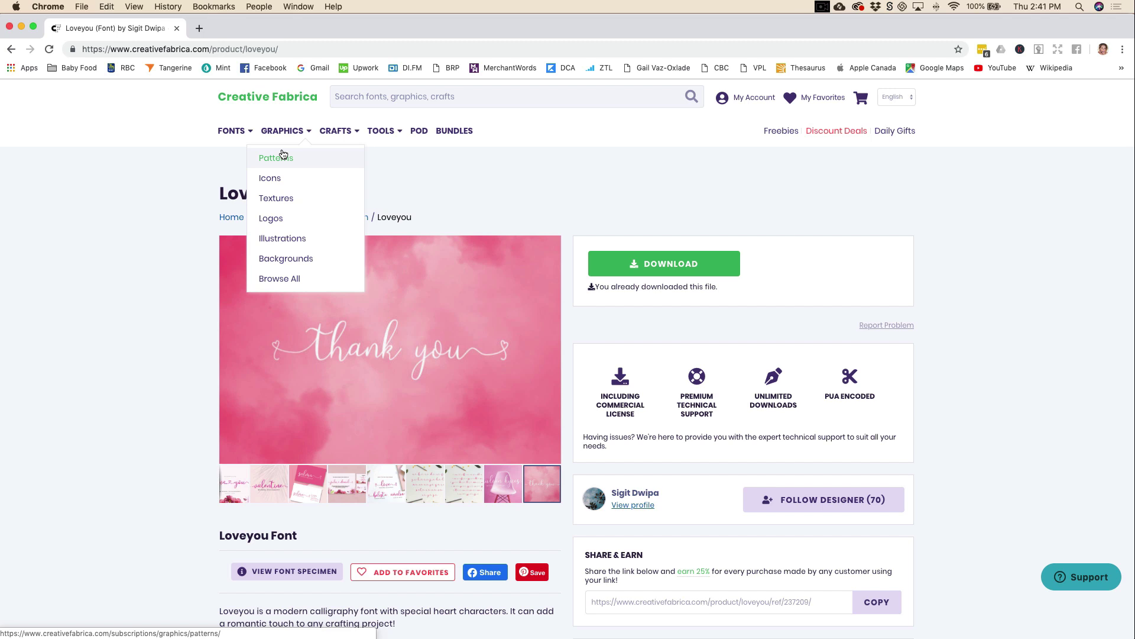
click(278, 233)
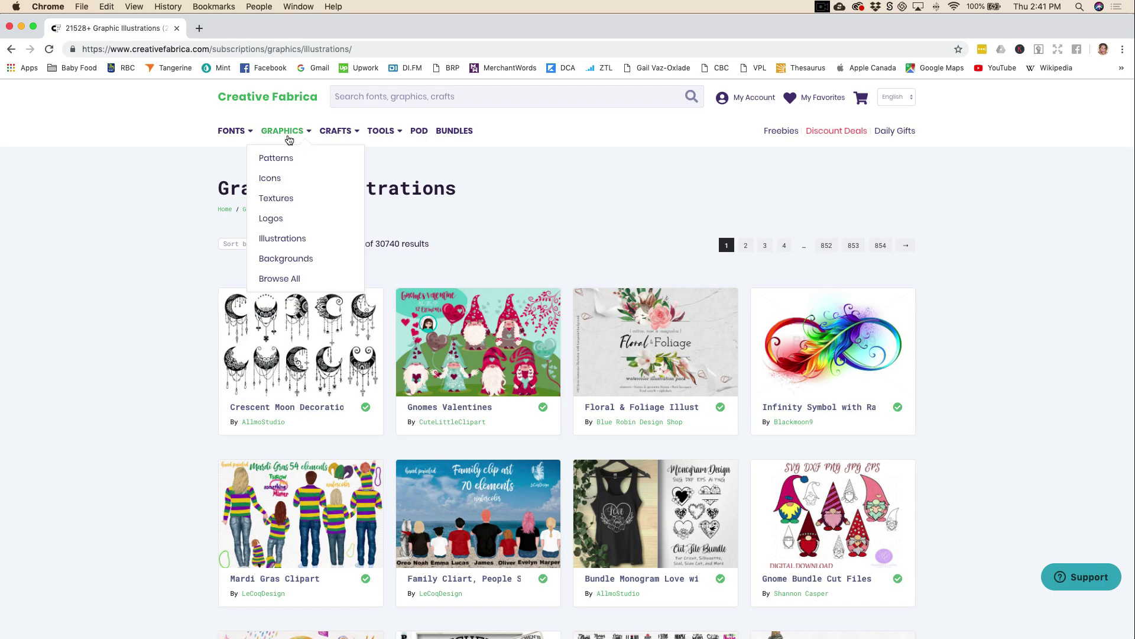
scroll(149, 327, down, 3)
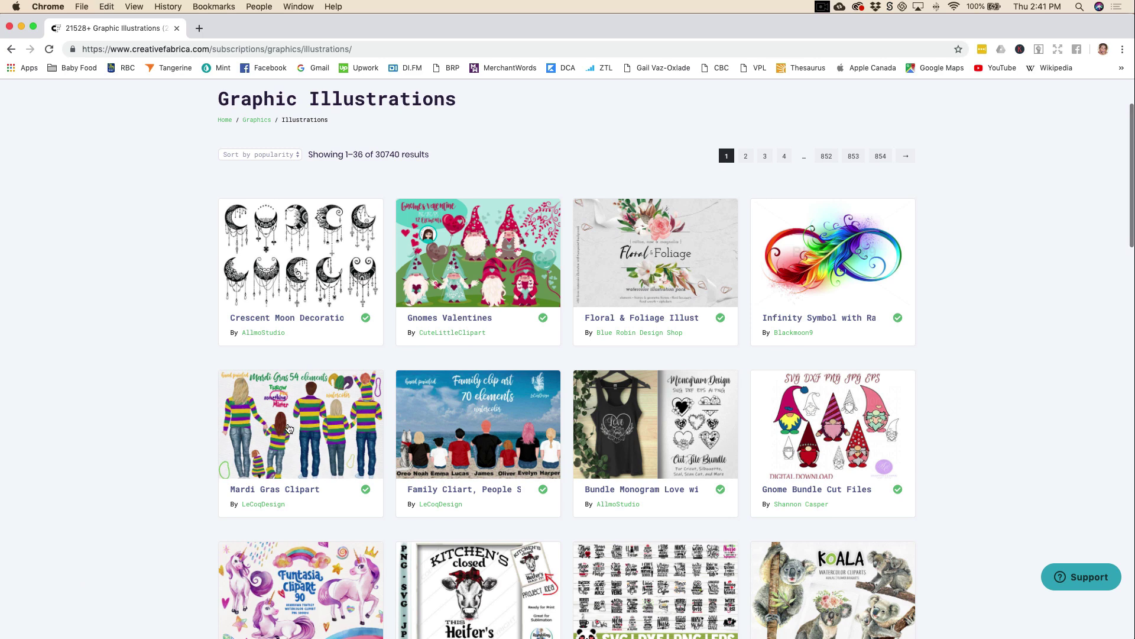
click(804, 278)
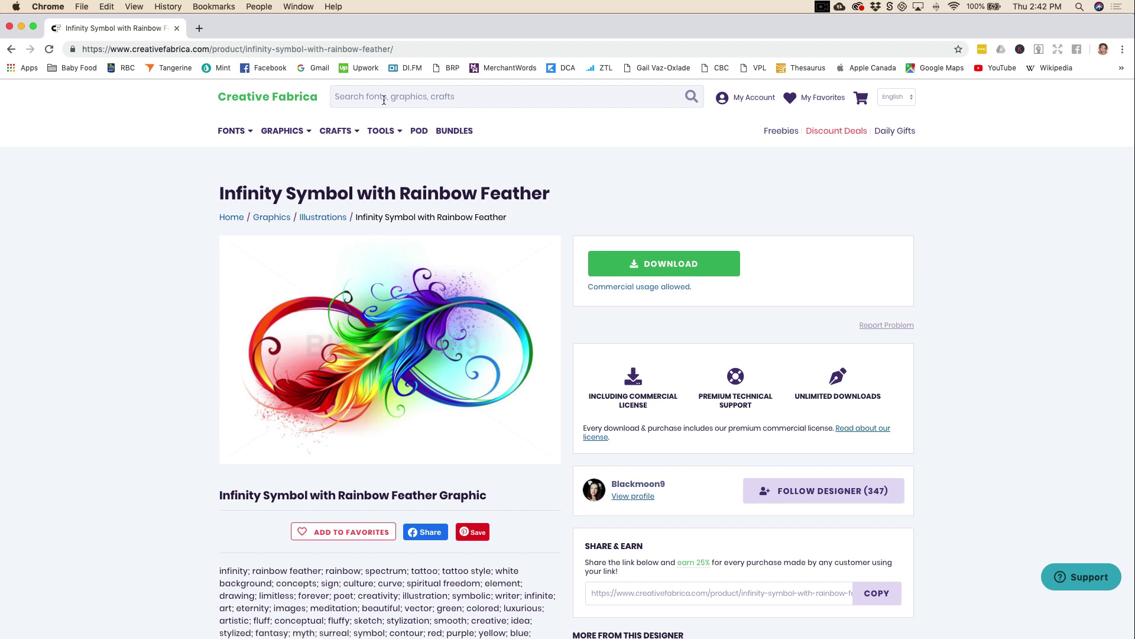
- Open the Print On Demand (POD) assets page and look through its graphics and fonts sections
mouse_move(391, 133)
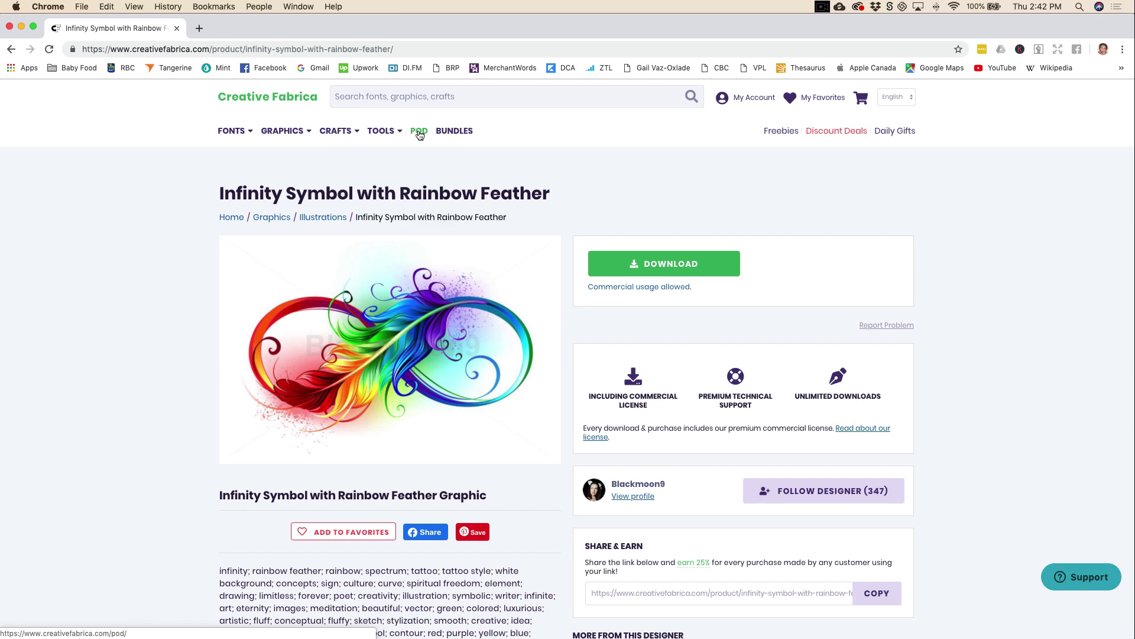
click(419, 132)
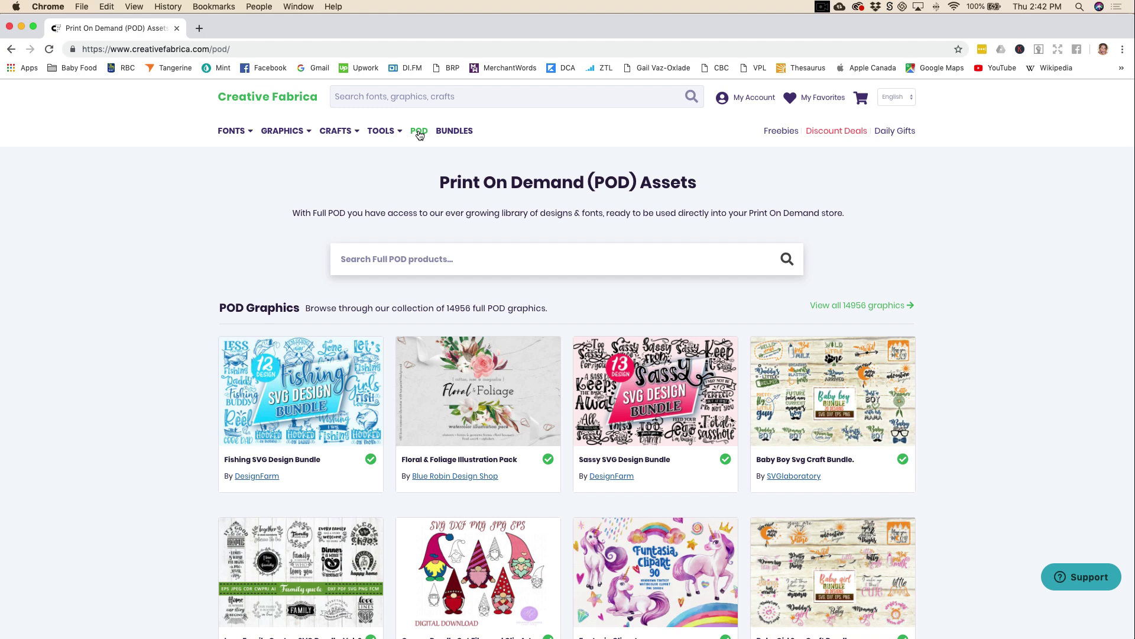
mouse_move(335, 134)
scroll(126, 417, down, 10)
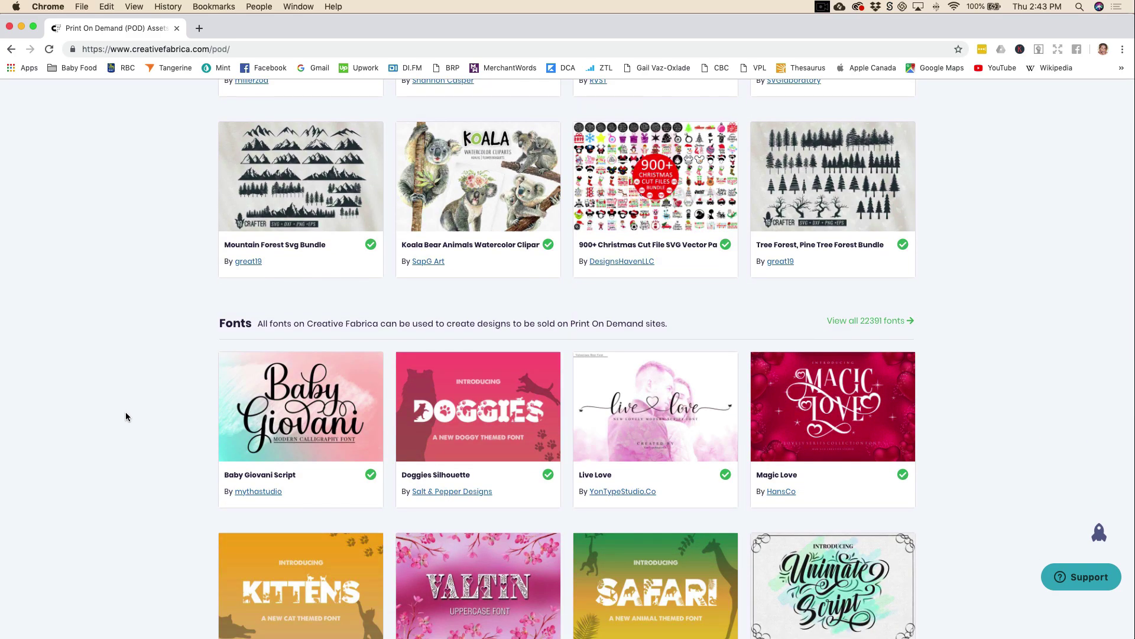
key(Home)
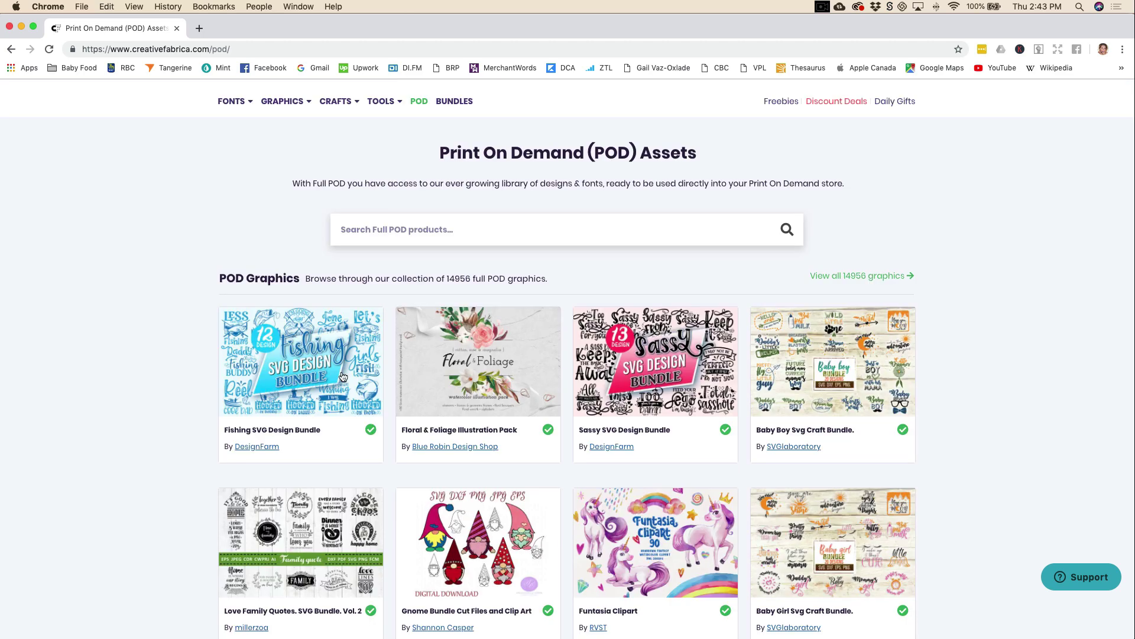
- Search the Full POD products for "valentines"
click(368, 226)
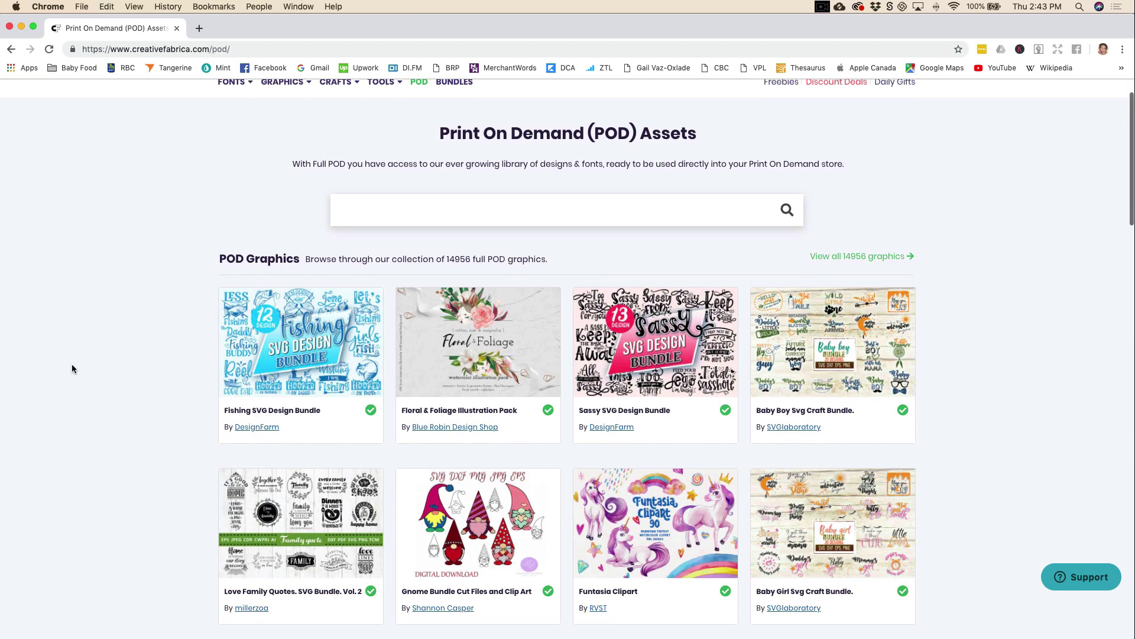
click(423, 261)
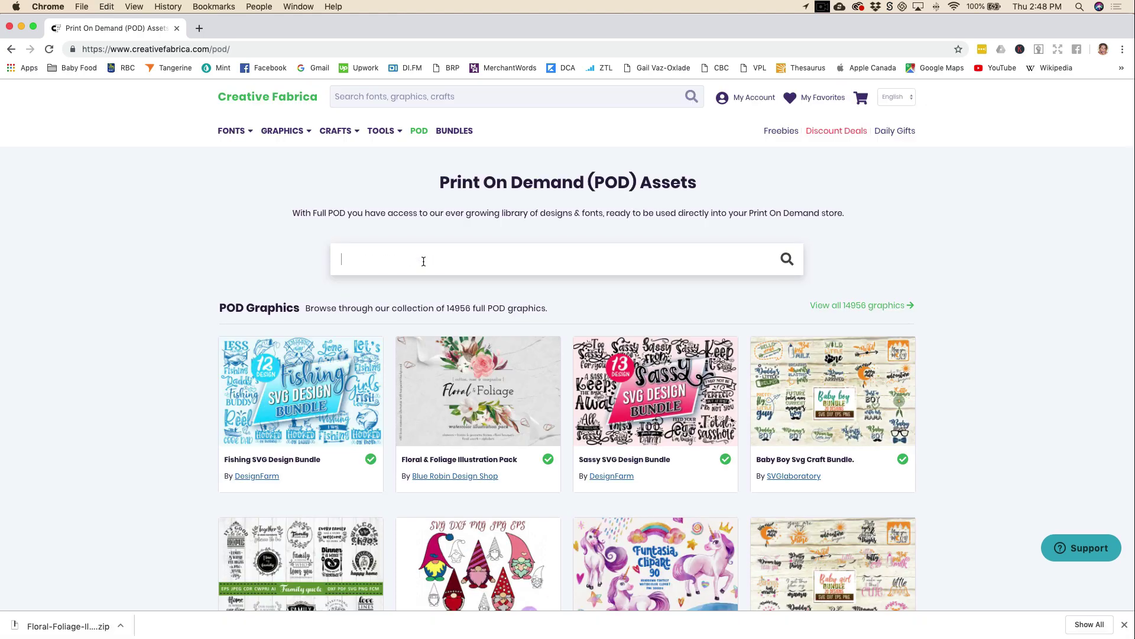
text(n)
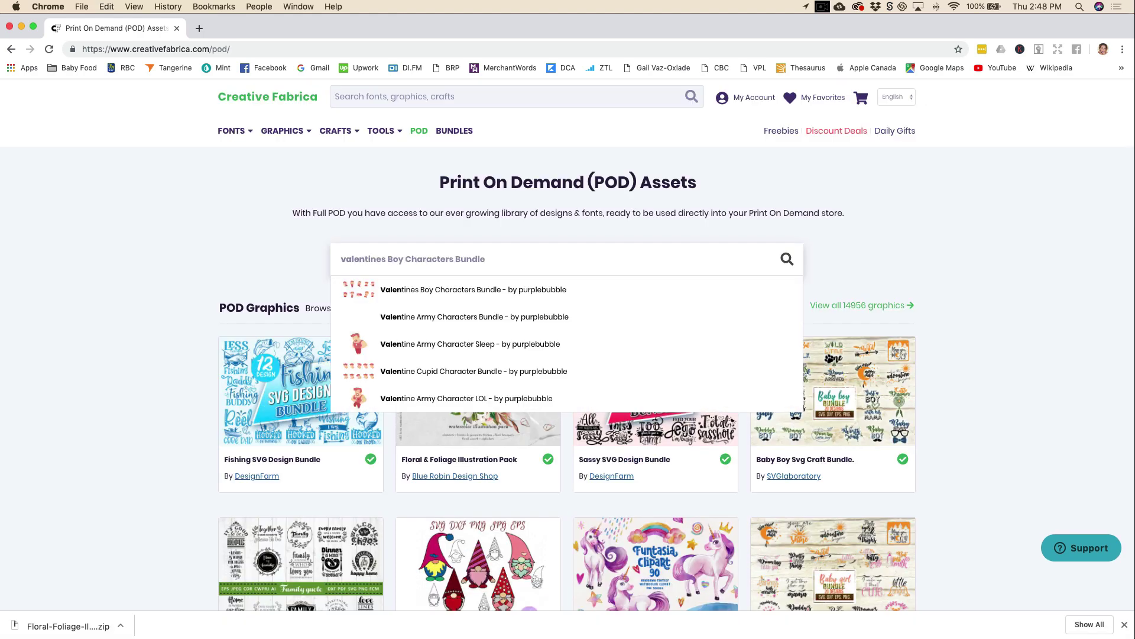
text(tines)
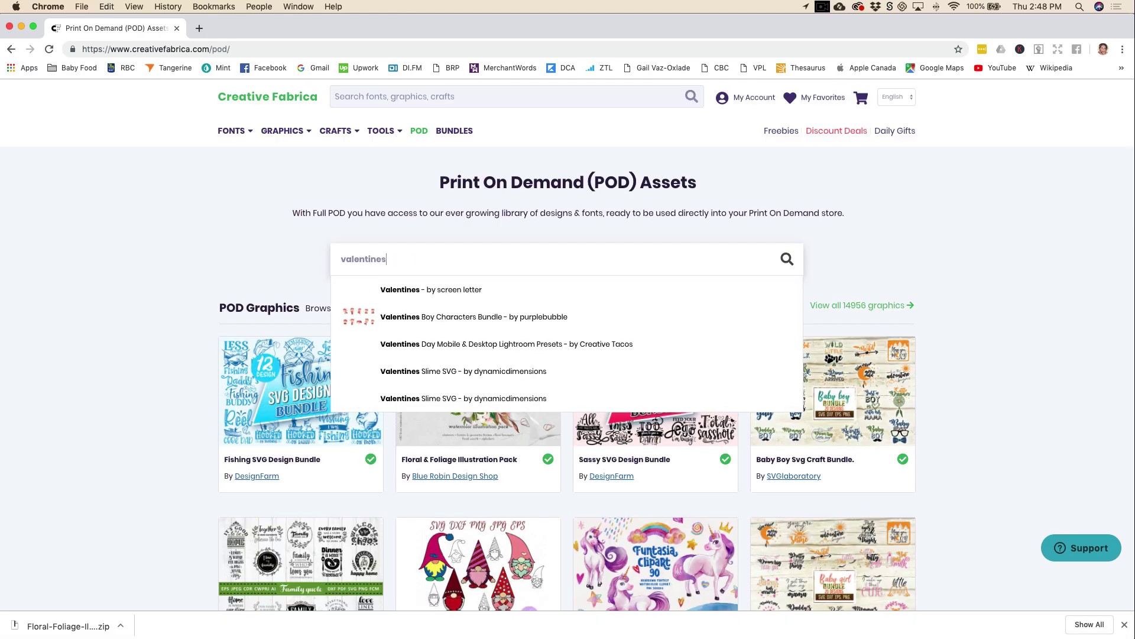
key(Return)
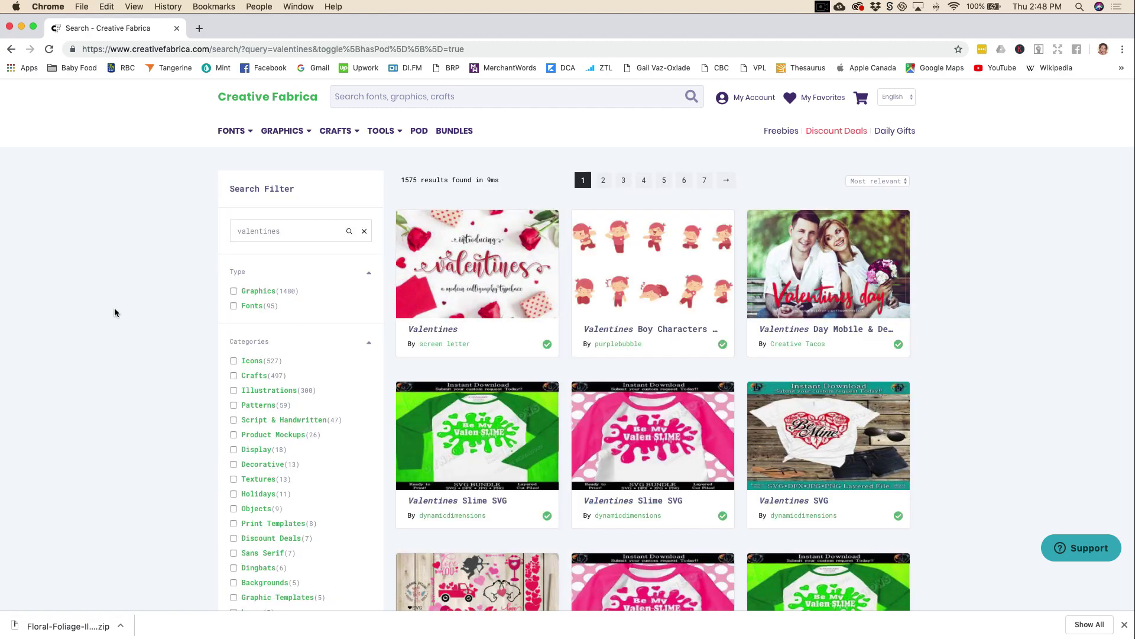
- Narrow the valentines results to Graphics in the Illustrations category and open the St.Valentine's Cats - 82 Elements product
click(234, 290)
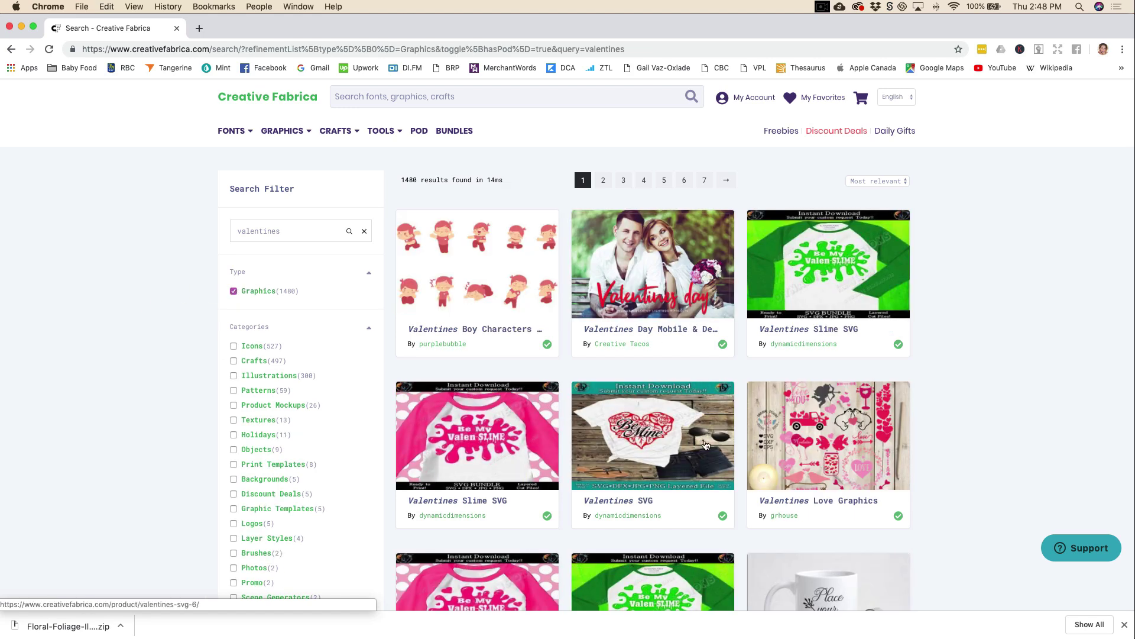
scroll(201, 445, down, 3)
scroll(201, 446, down, 1)
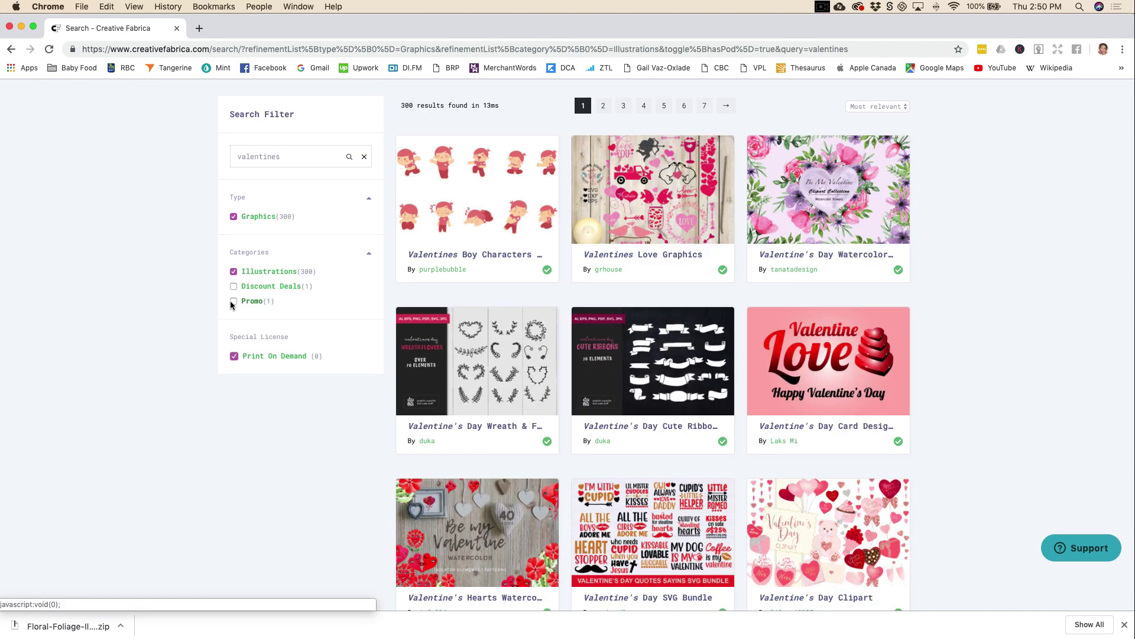
scroll(651, 390, down, 13)
click(651, 390)
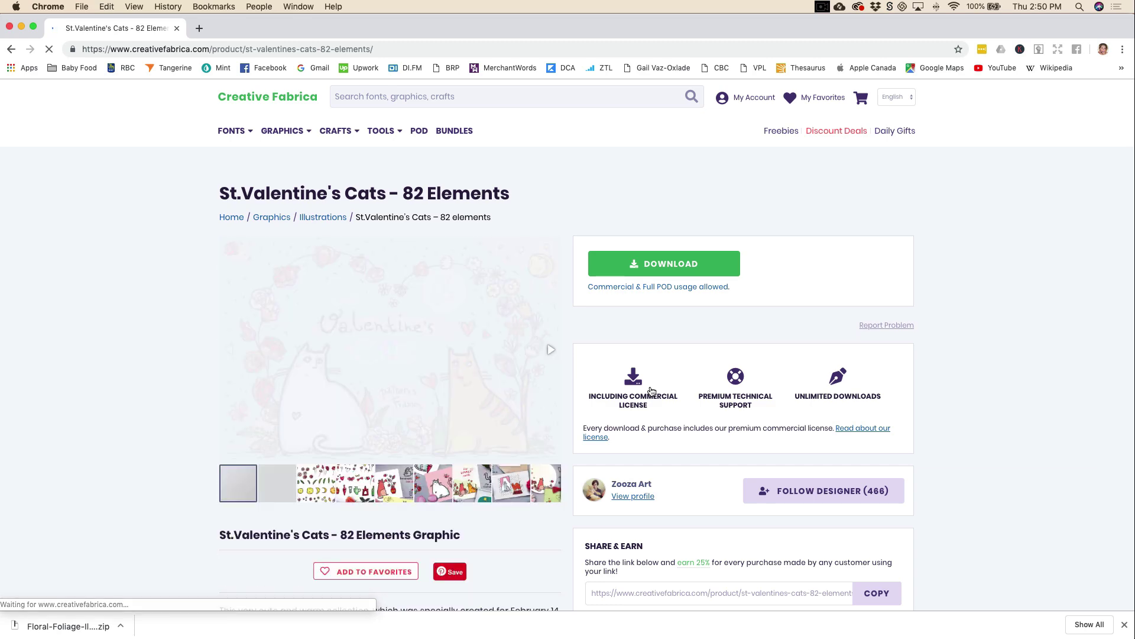
- Look through the St.Valentine's Cats sample images, including the flower elements, cat bouquets, lovely cards and bonus frame
click(272, 478)
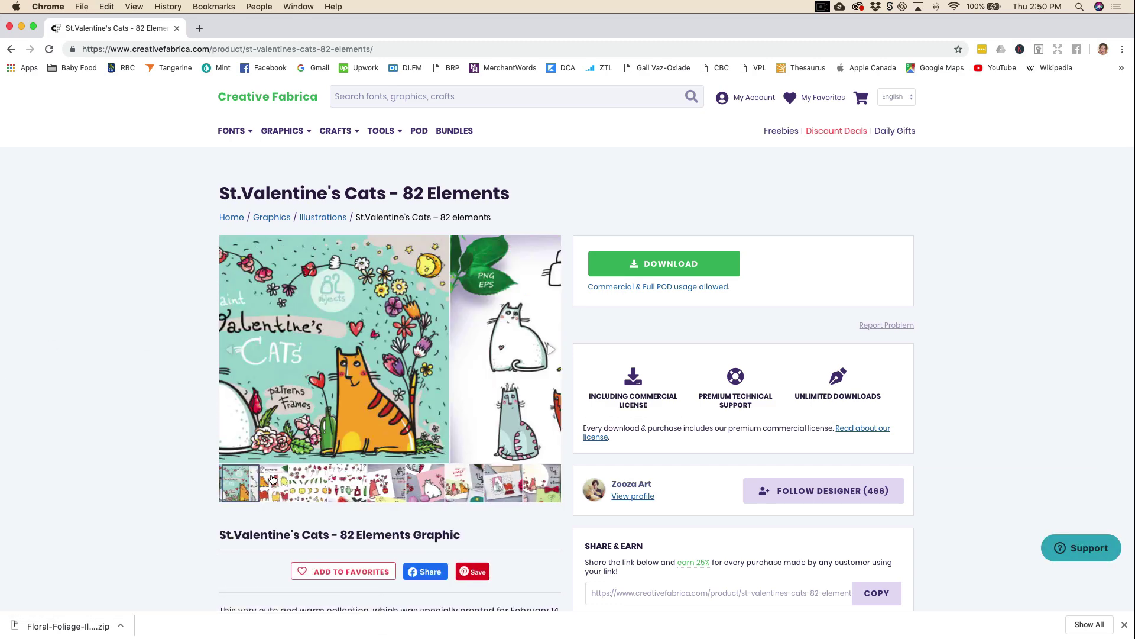
click(286, 485)
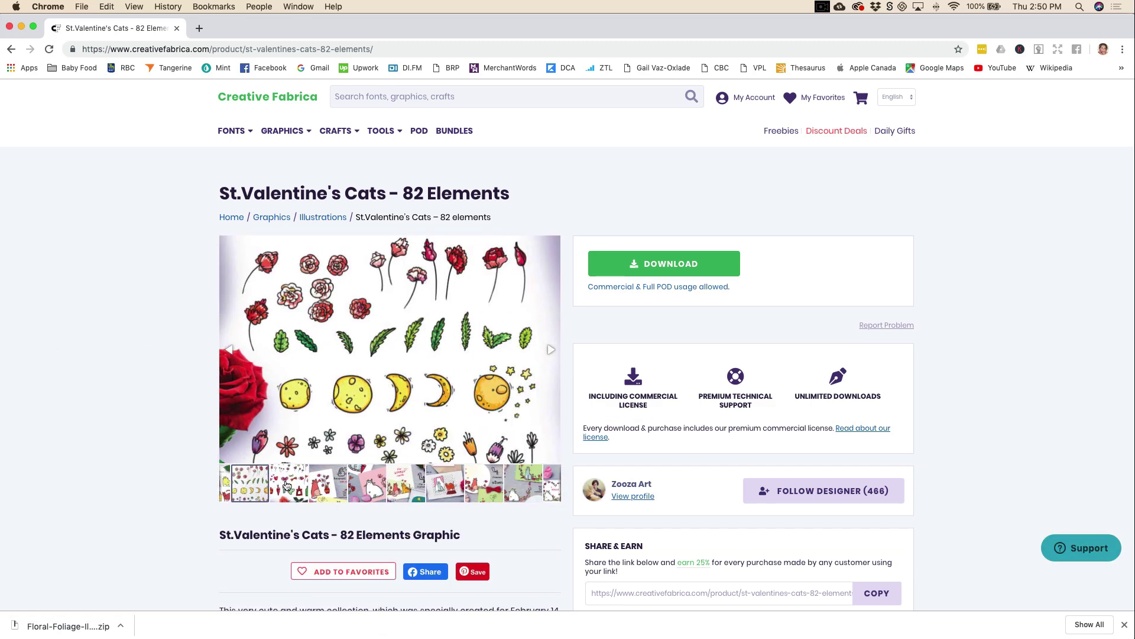
click(286, 486)
click(297, 484)
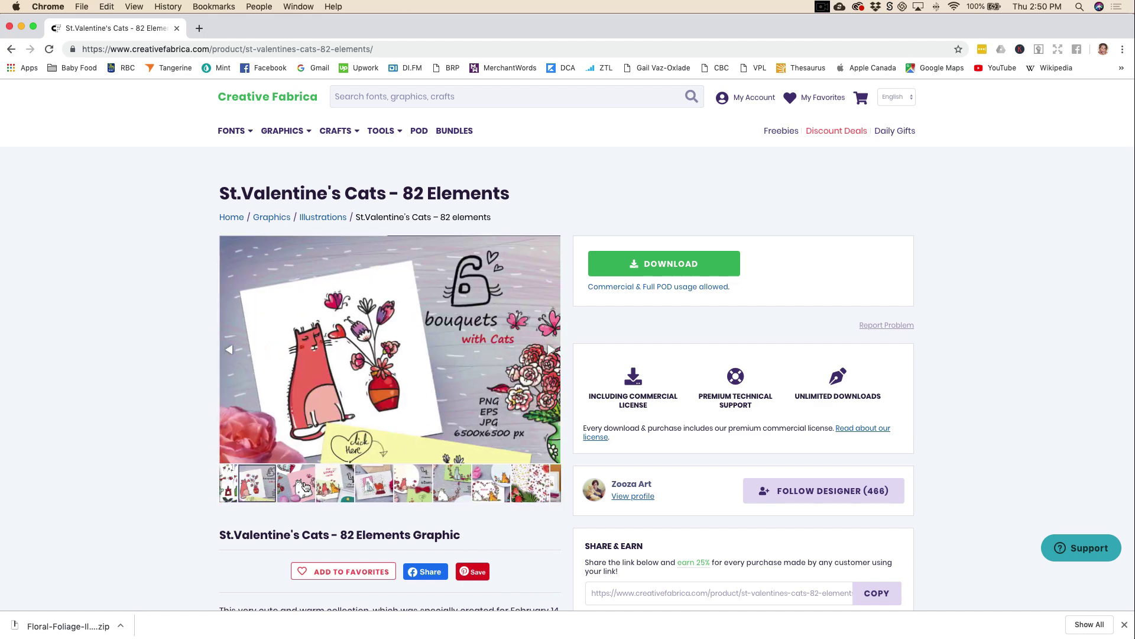
click(306, 486)
click(315, 486)
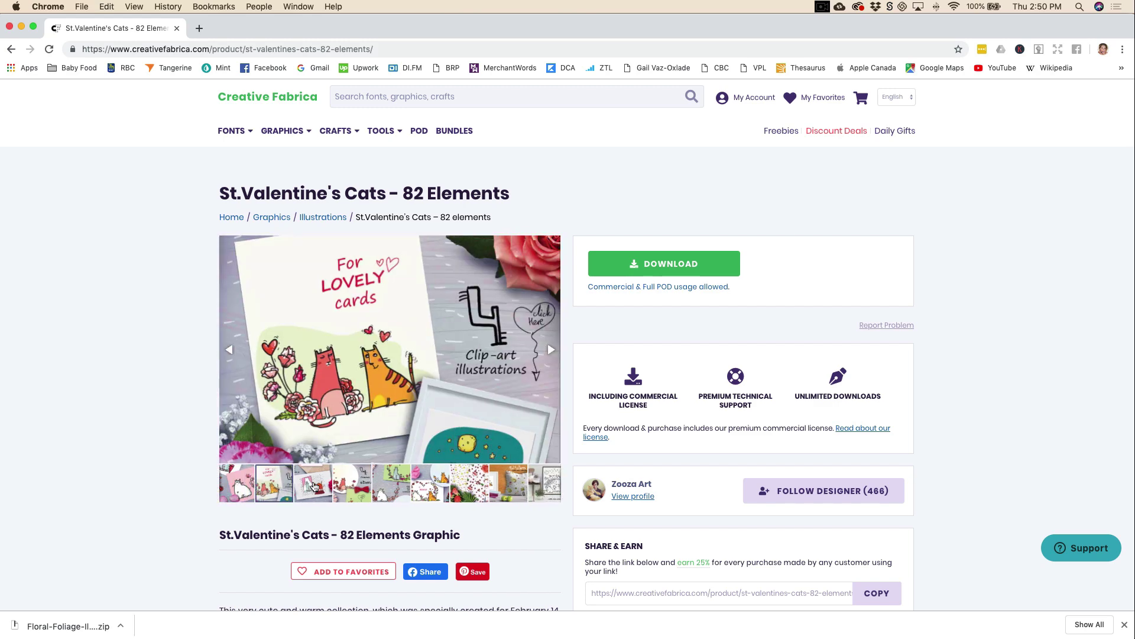
click(421, 486)
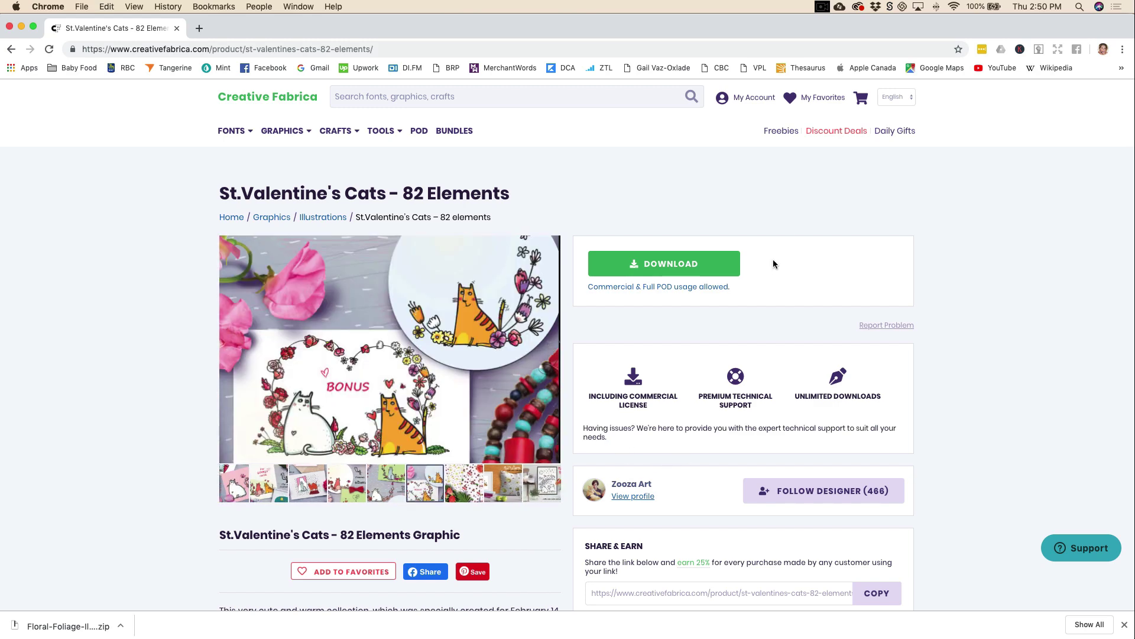
- Download the St.Valentine's Cats set, widen the window of its extracted folder and expand the Clipart folder
click(655, 265)
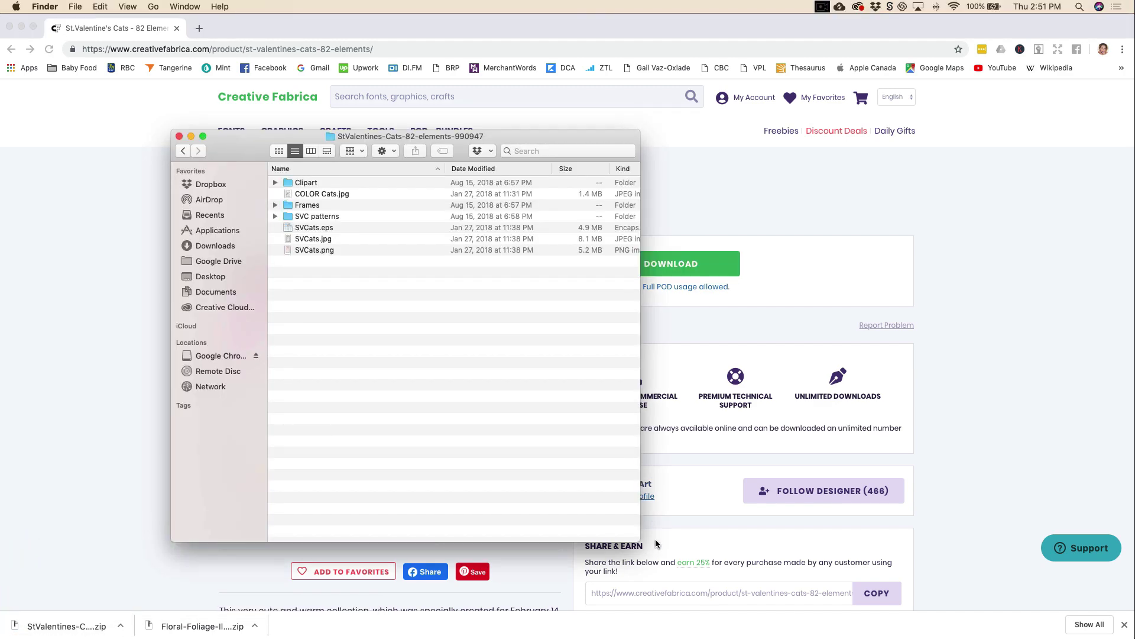
drag(631, 541, 757, 542)
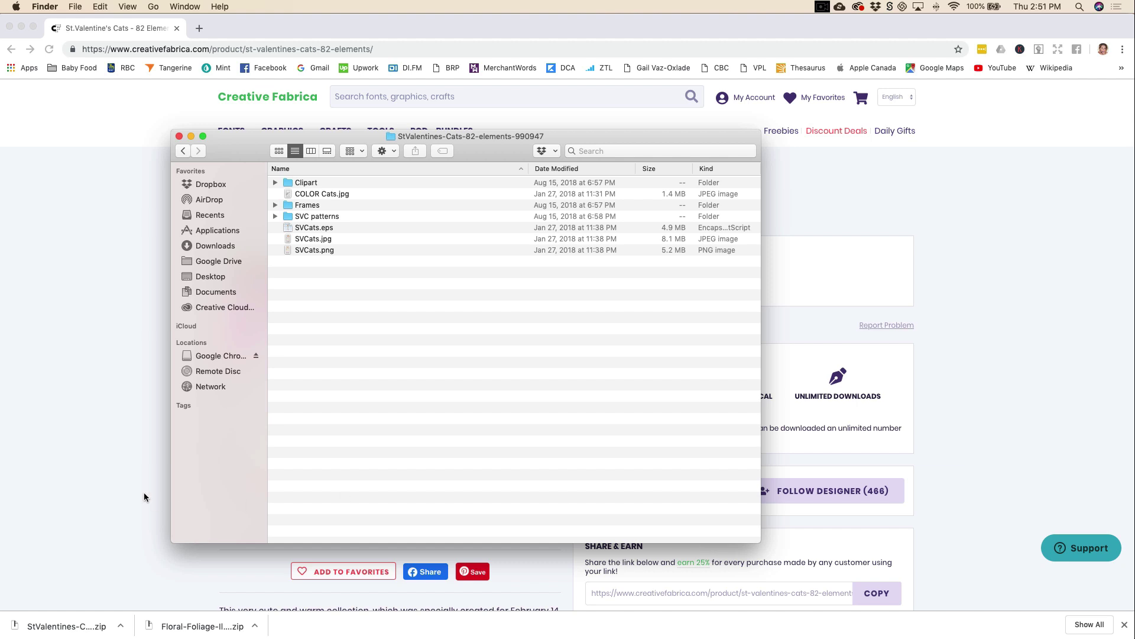
click(274, 183)
- Preview the bouquet images in the Clipart folder one after another, starting with bouquet1.jpg
click(348, 195)
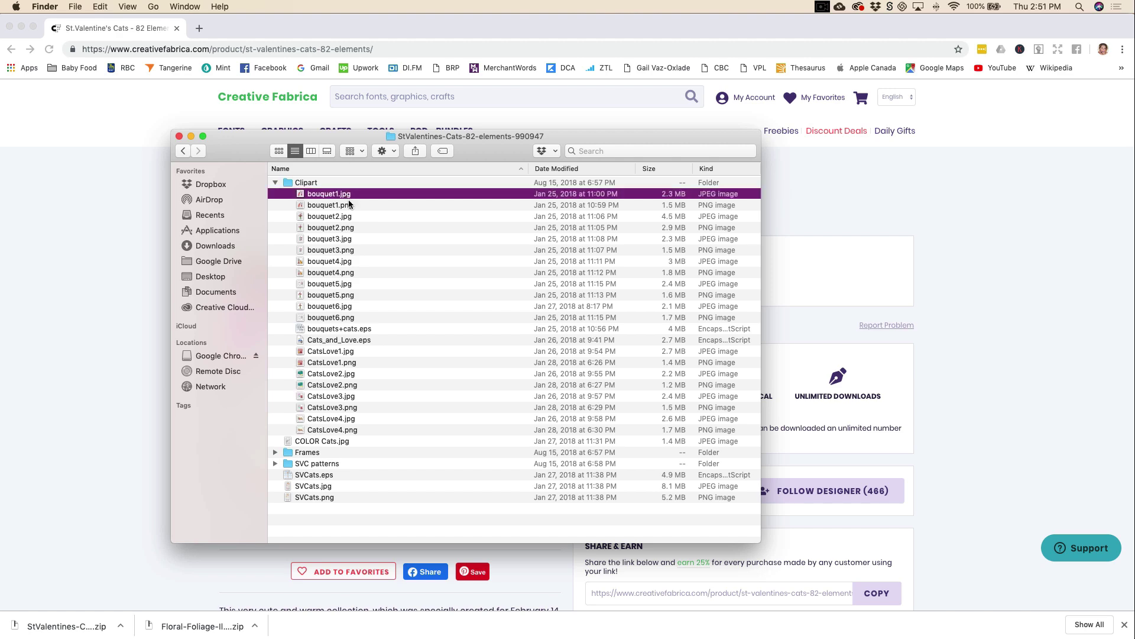
key(space)
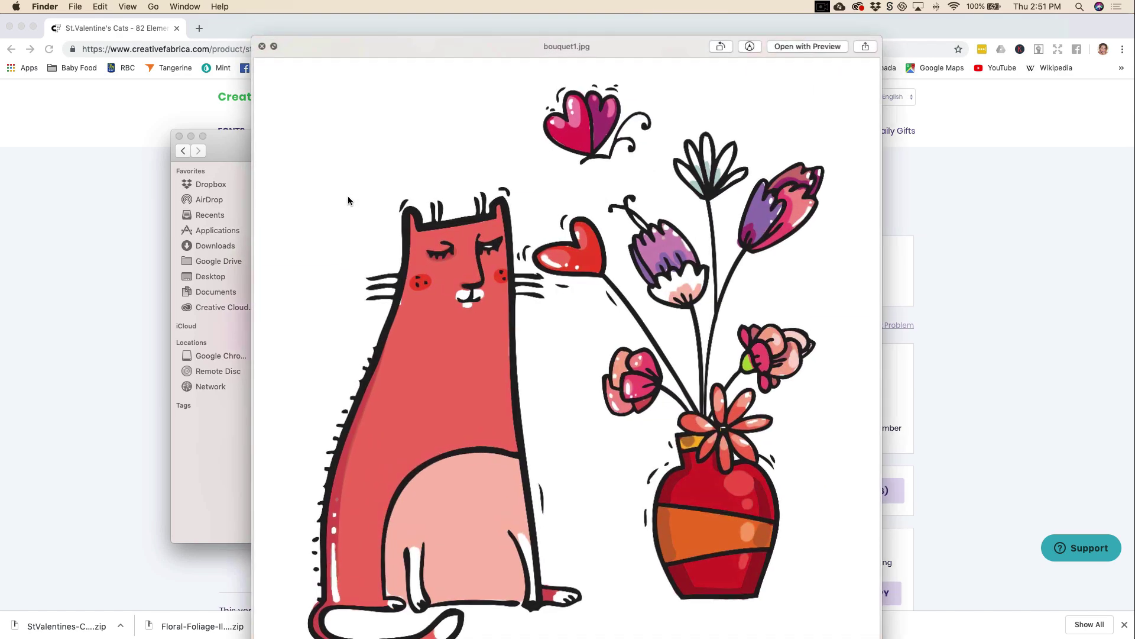
key(Down)
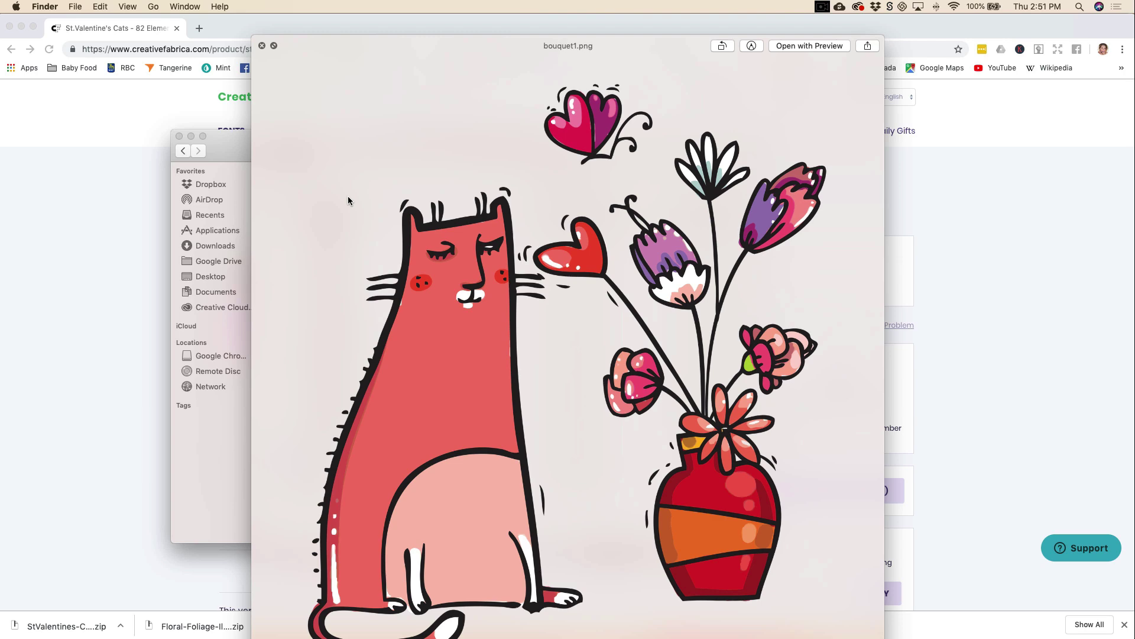
key(Down)
key(Down)
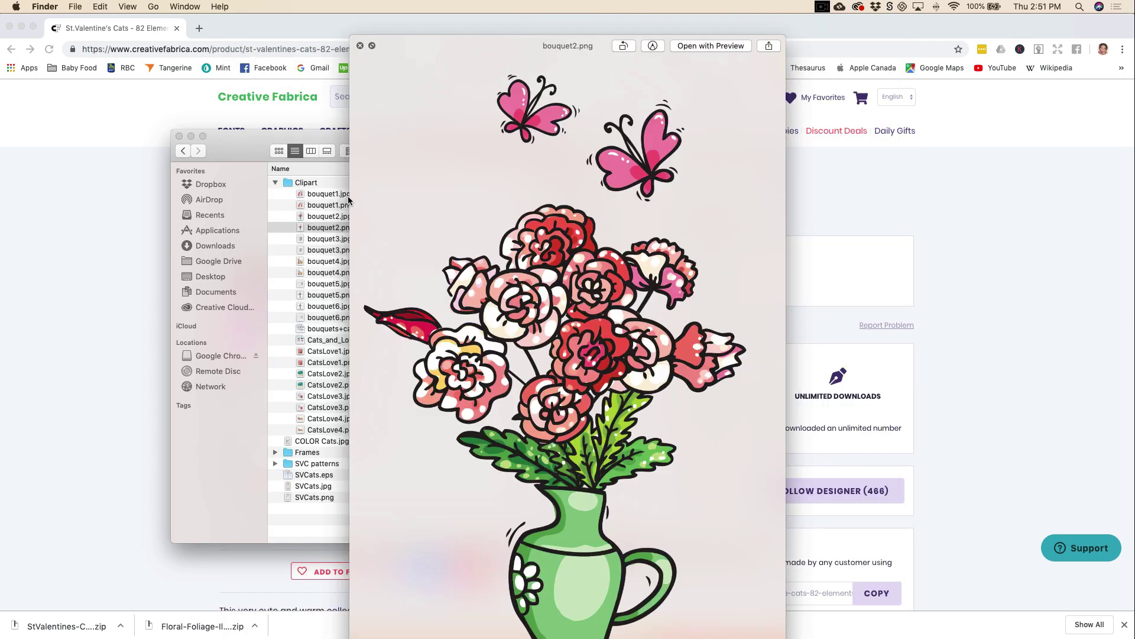
key(Down)
key(Down)
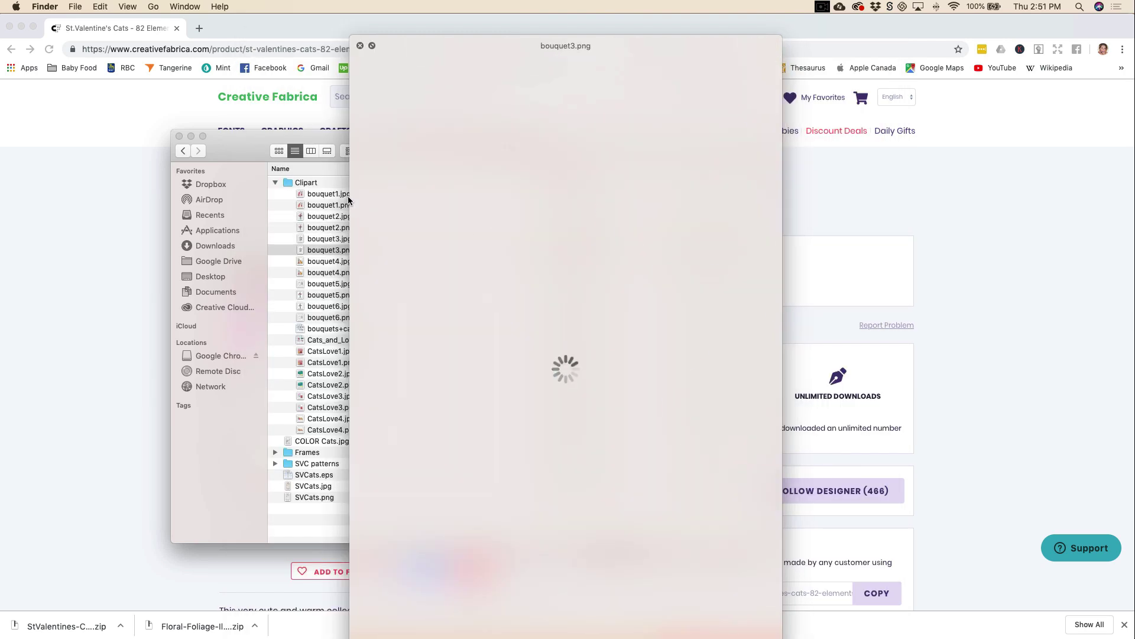
key(Down)
key(Down)
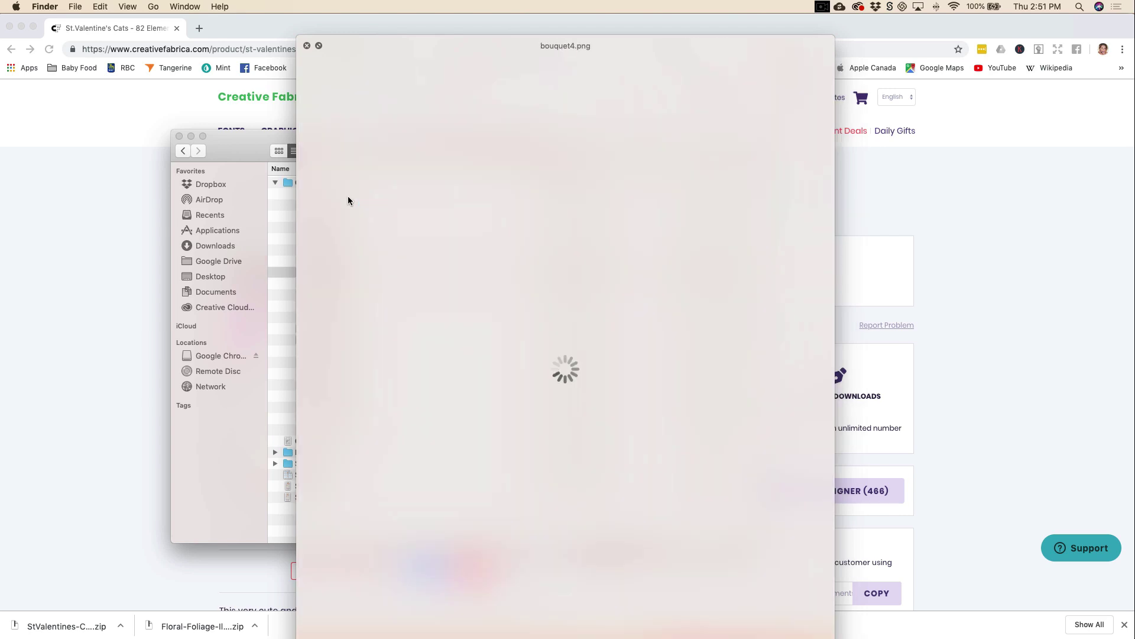
key(Down)
key(space)
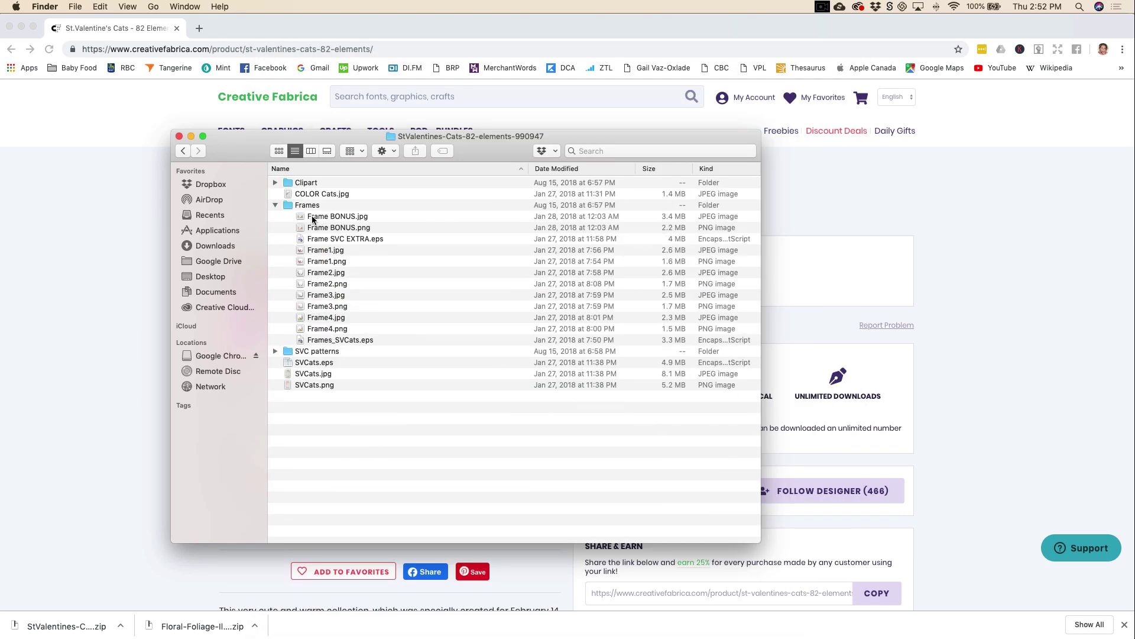
- Preview the files in the Frames folder one after another, from Frame BONUS.jpg through Frames_SVCats.eps
click(317, 219)
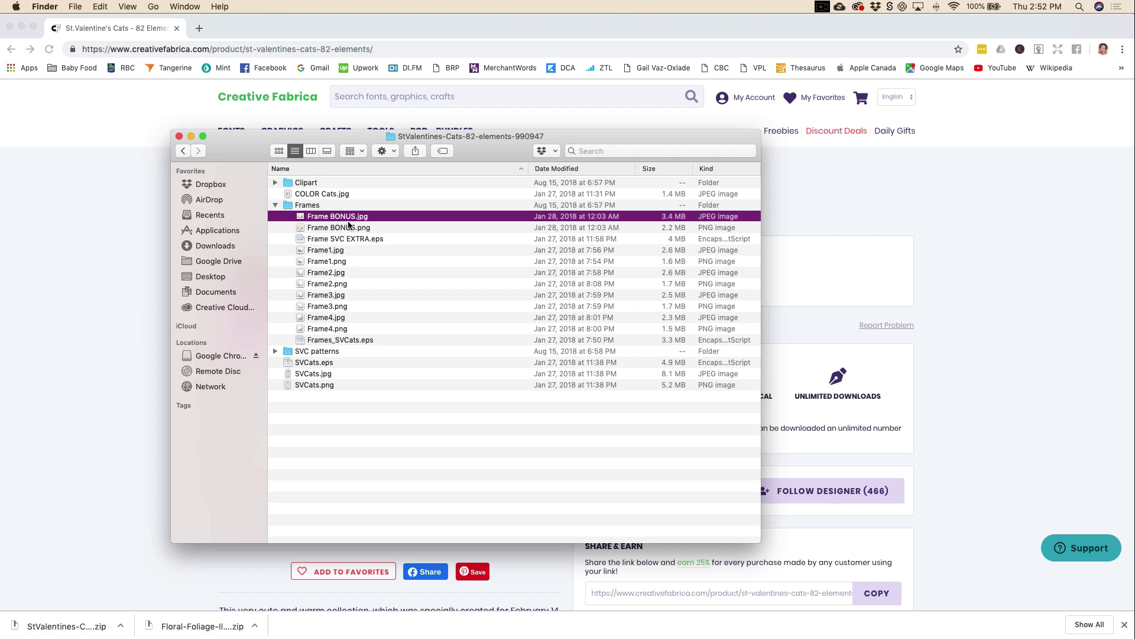
key(space)
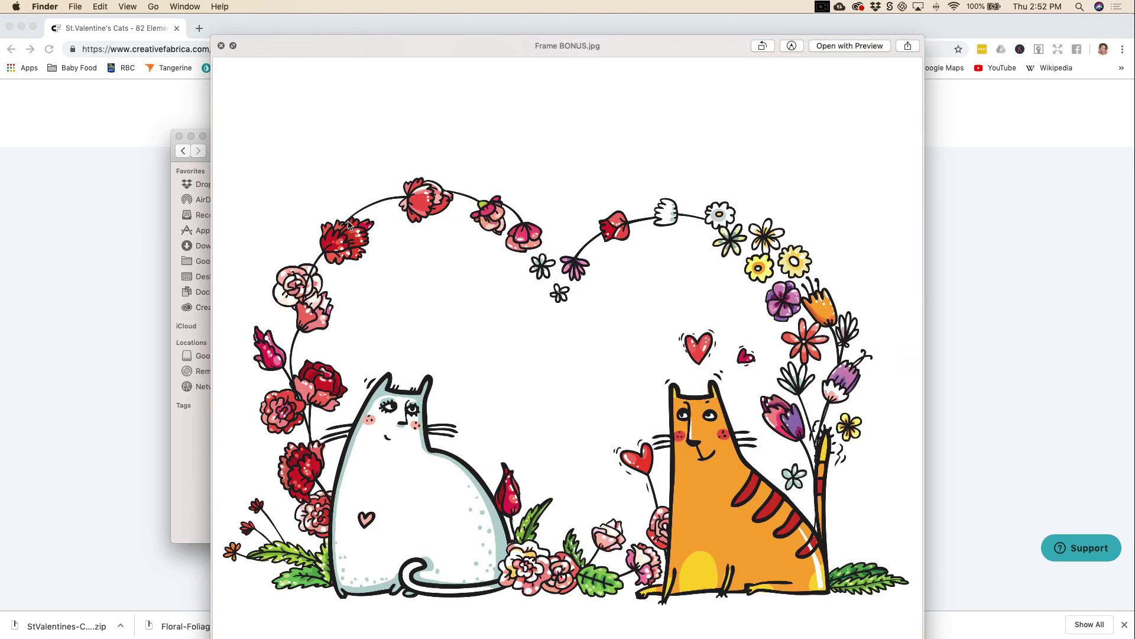
key(Down)
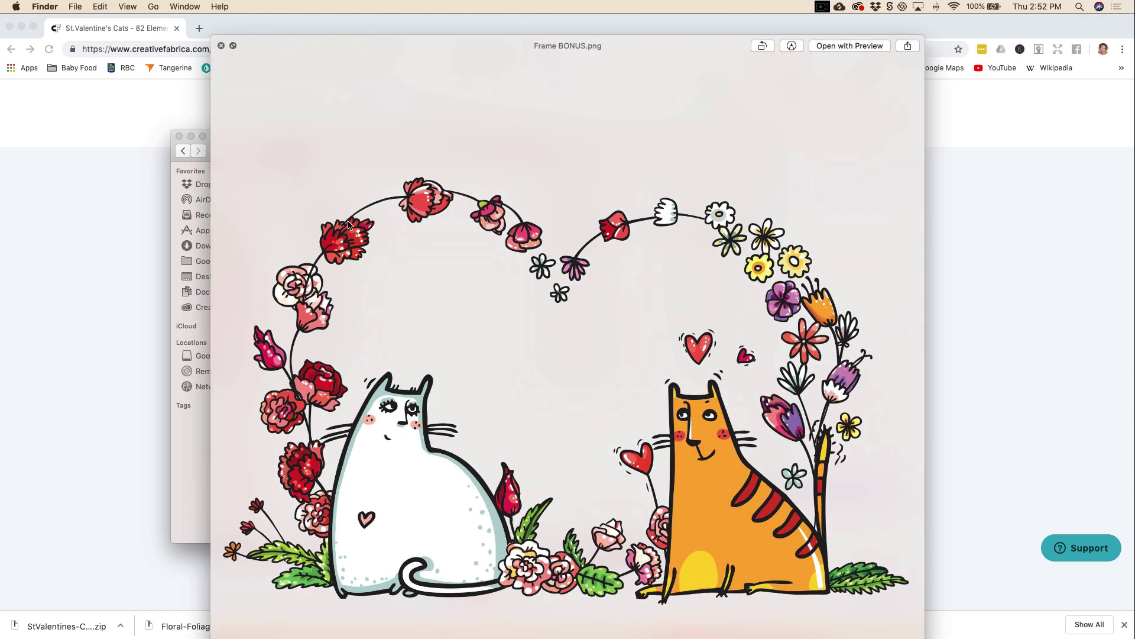
key(Down)
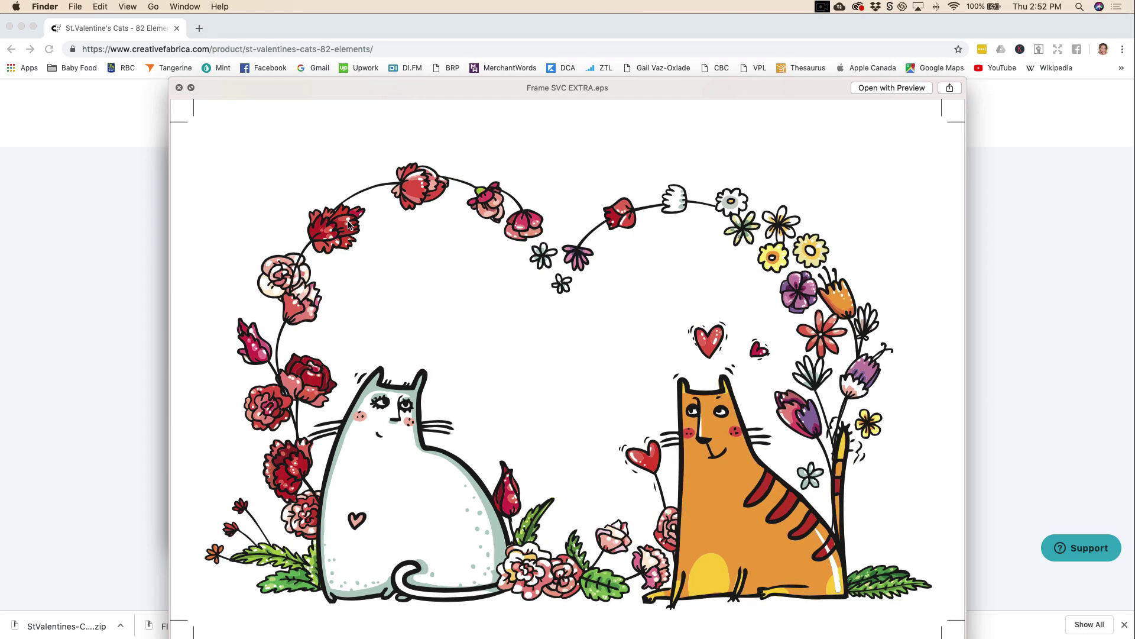
key(Down)
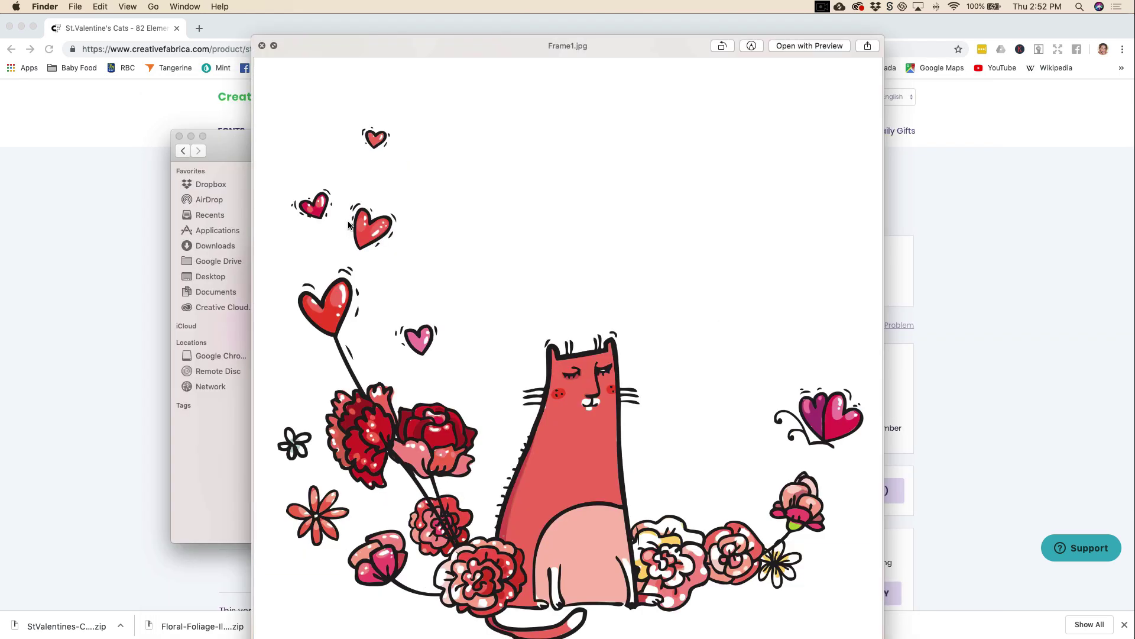
key(Down)
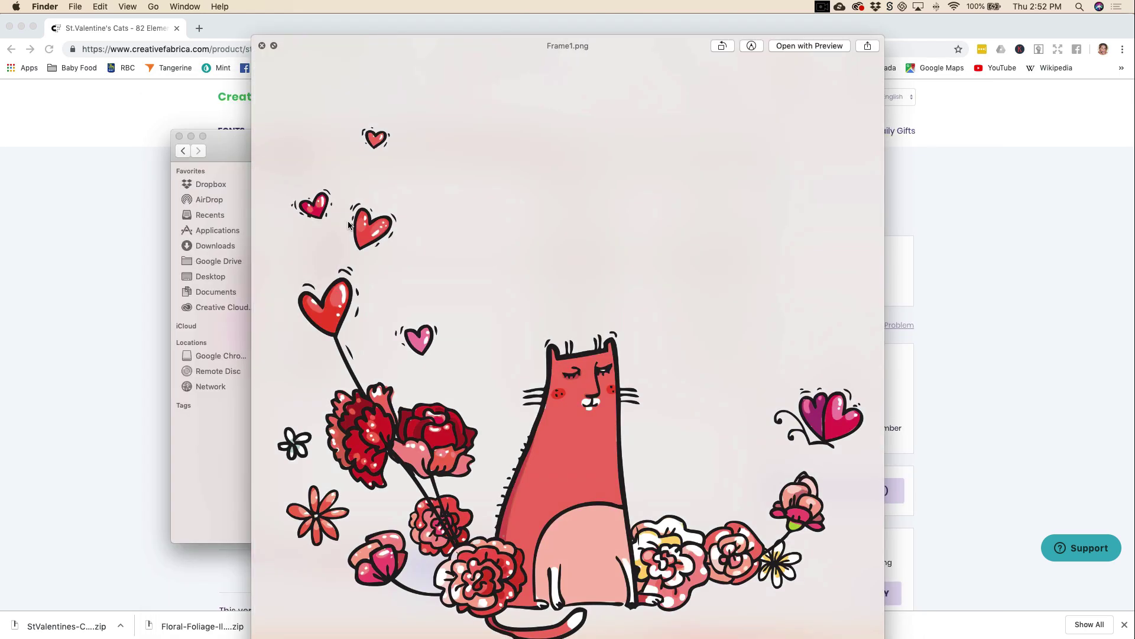
key(Down)
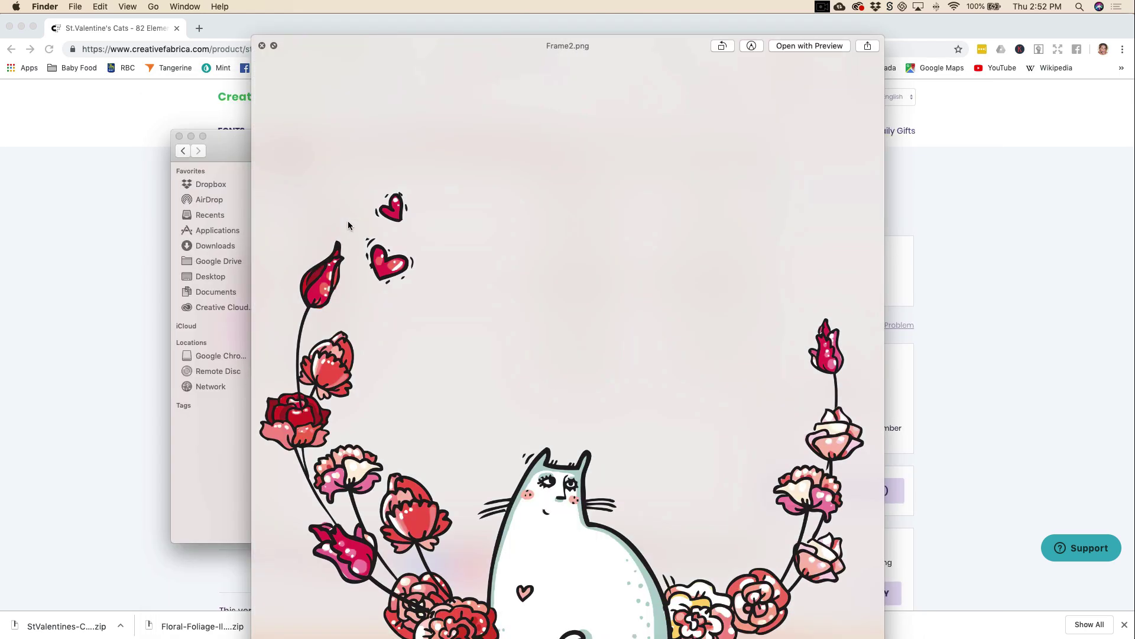
key(Down)
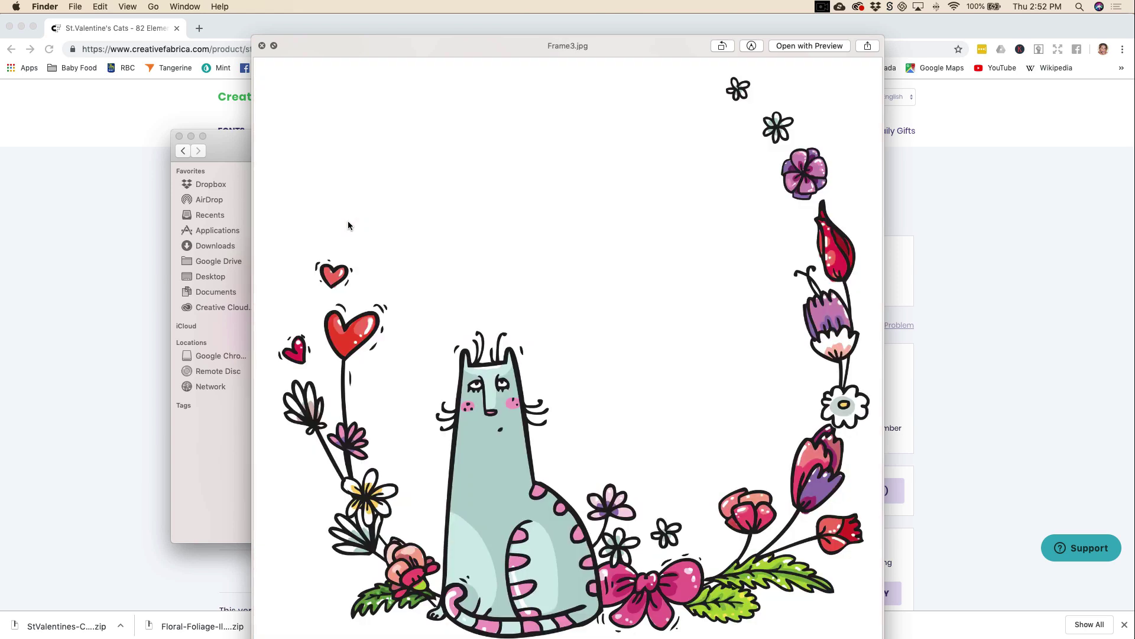
key(Down)
key(Down)
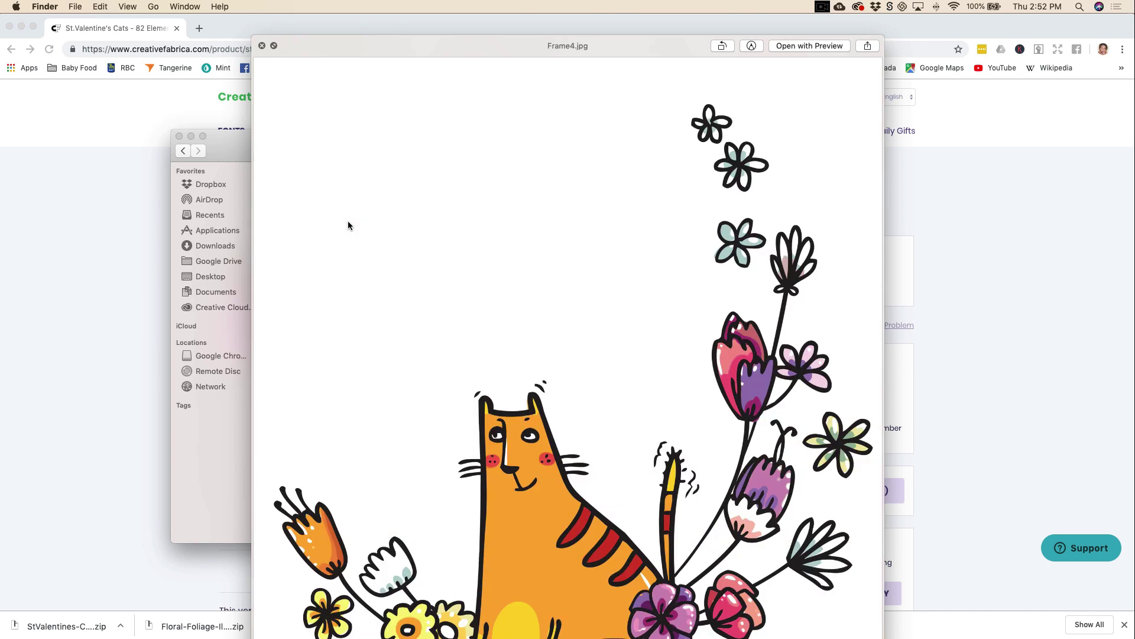
key(Down)
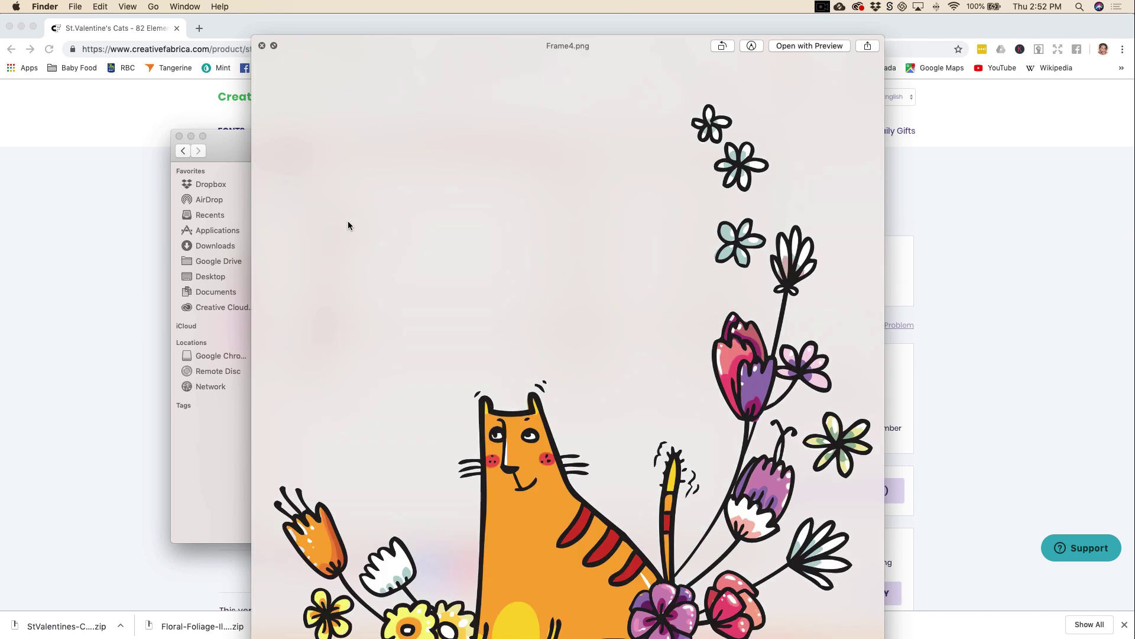
key(Down)
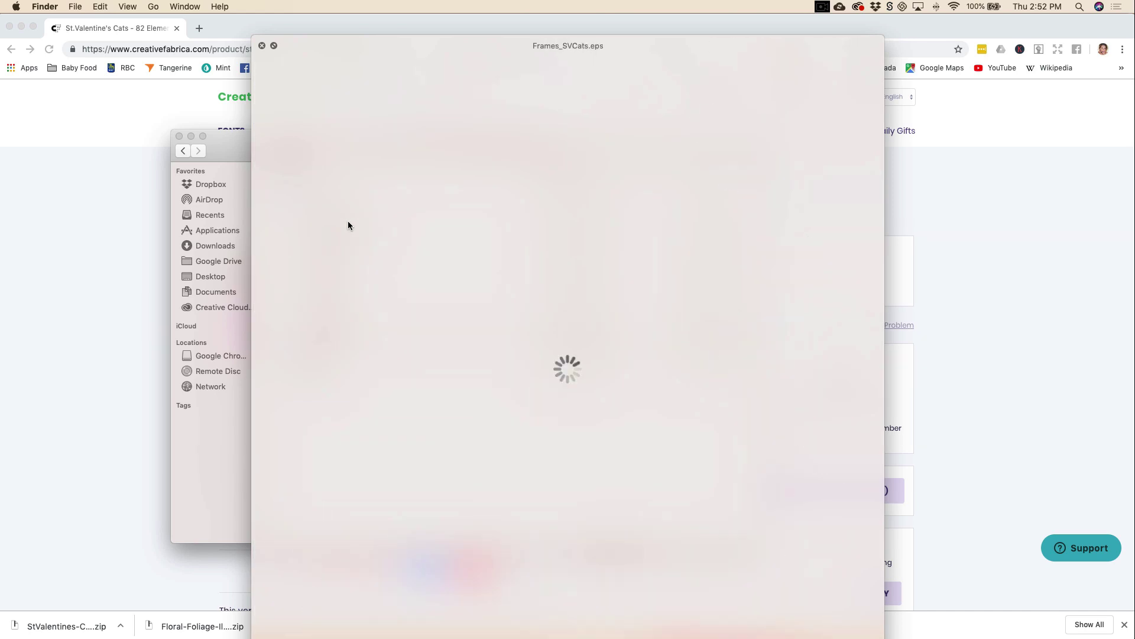
key(Down)
key(space)
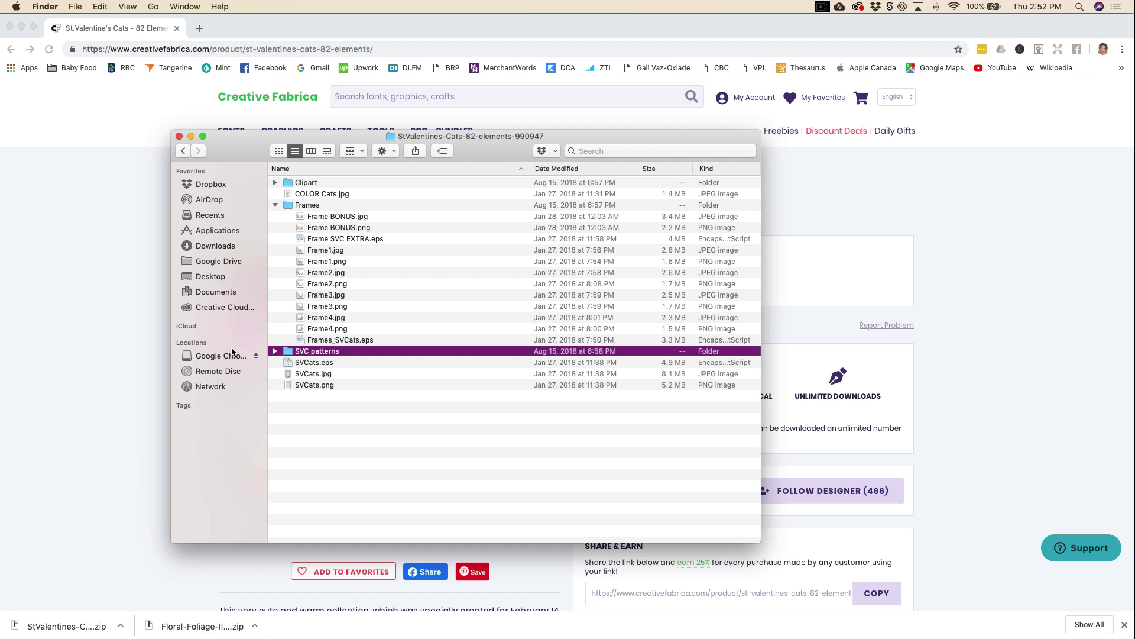
- Collapse the Frames folder, expand SVC patterns and preview the files from the Pattern1 designs through SVCats.eps
click(275, 205)
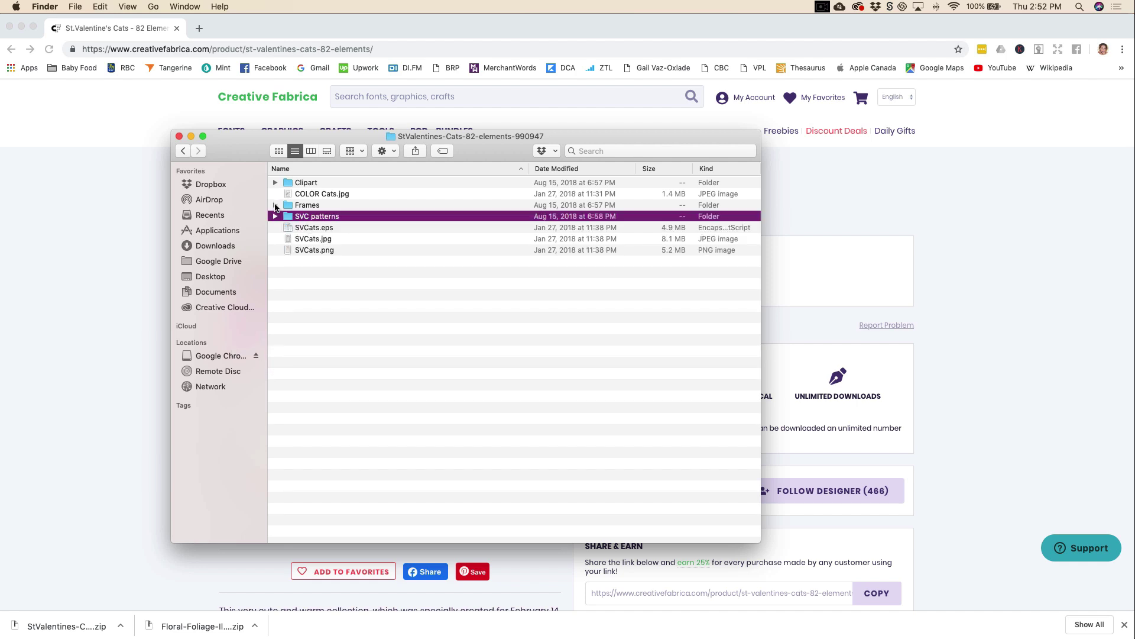
click(275, 216)
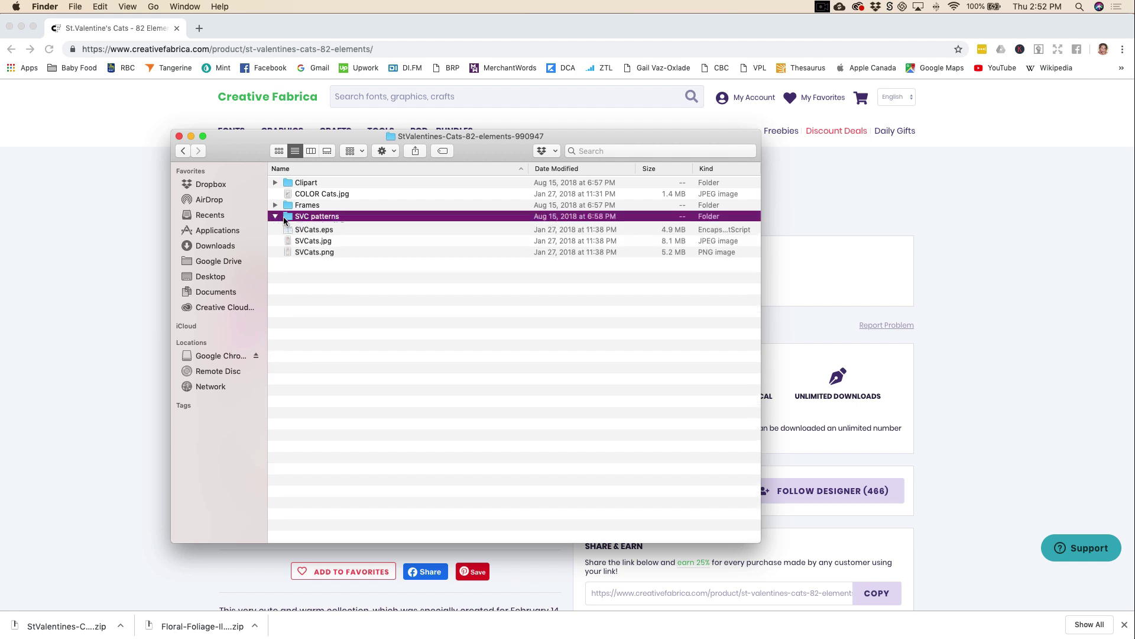
click(324, 230)
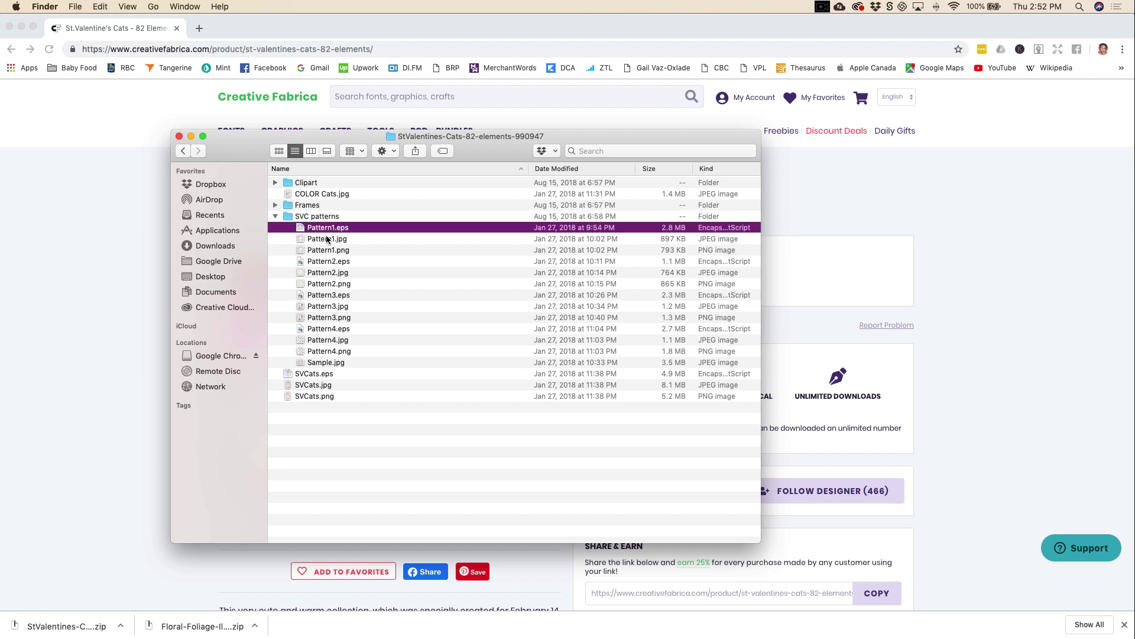
key(space)
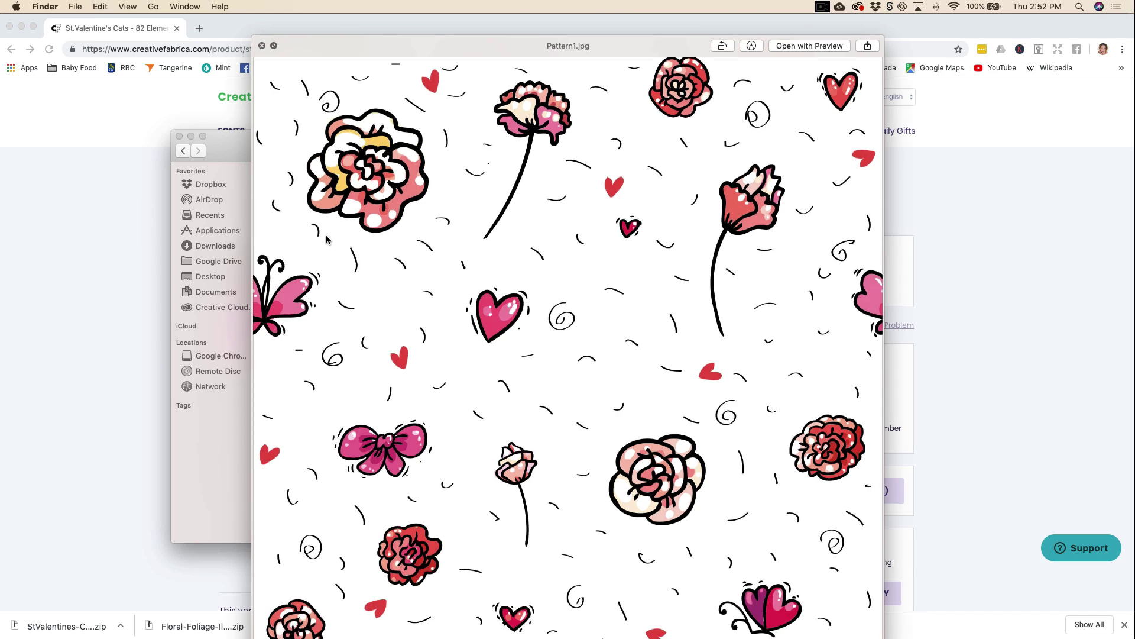
key(Down)
key(Down)
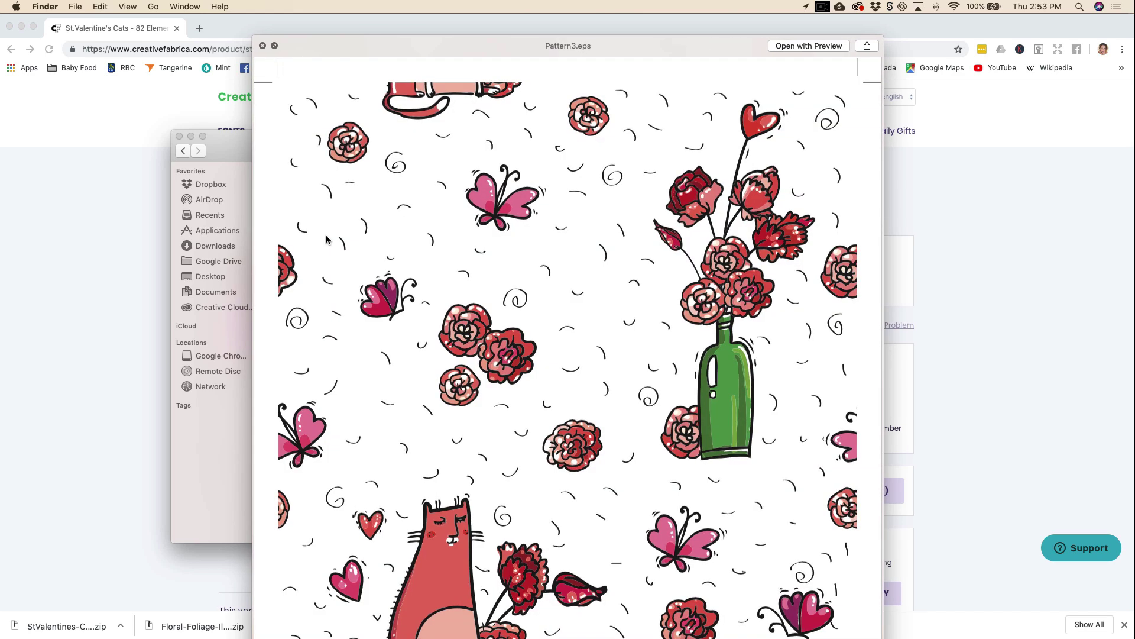
key(Down)
key(Down)
key(Down)
key(Down)
key(Down)
key(Down)
key(Down)
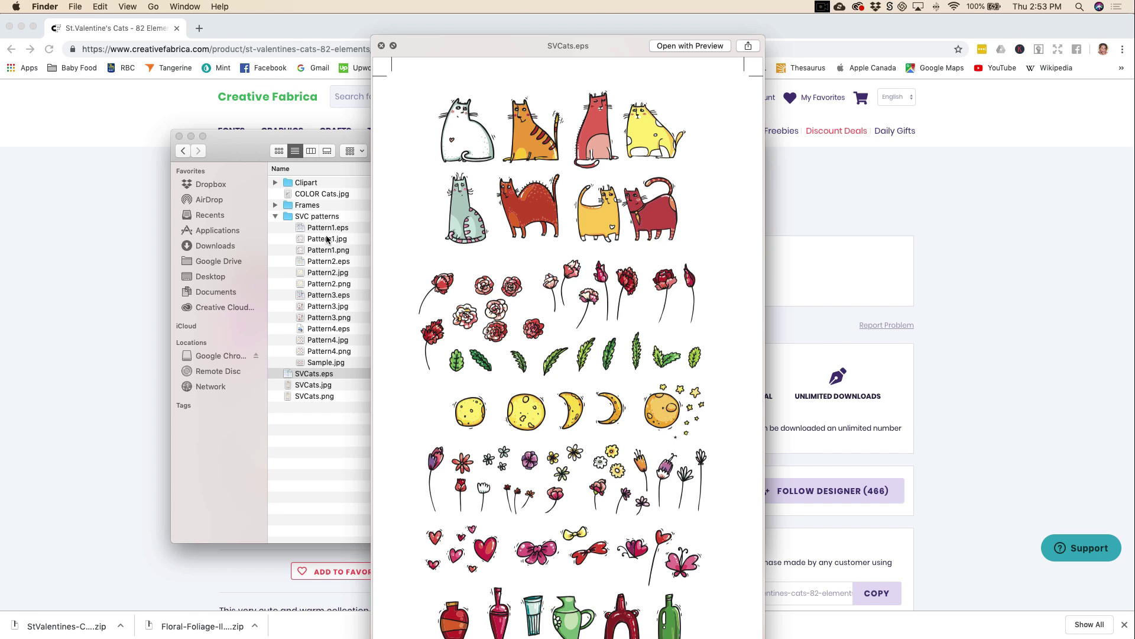
- Close the SVCats.eps preview, expand the Clipart folder and preview CatsLove2.jpg
key(space)
key(Down)
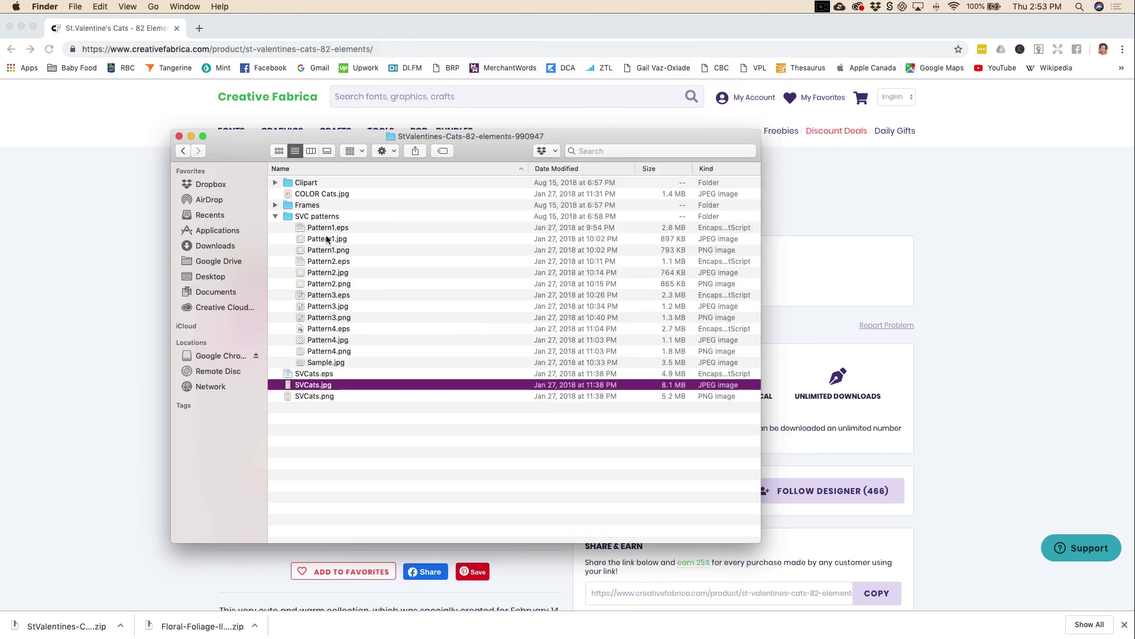
click(275, 182)
click(342, 216)
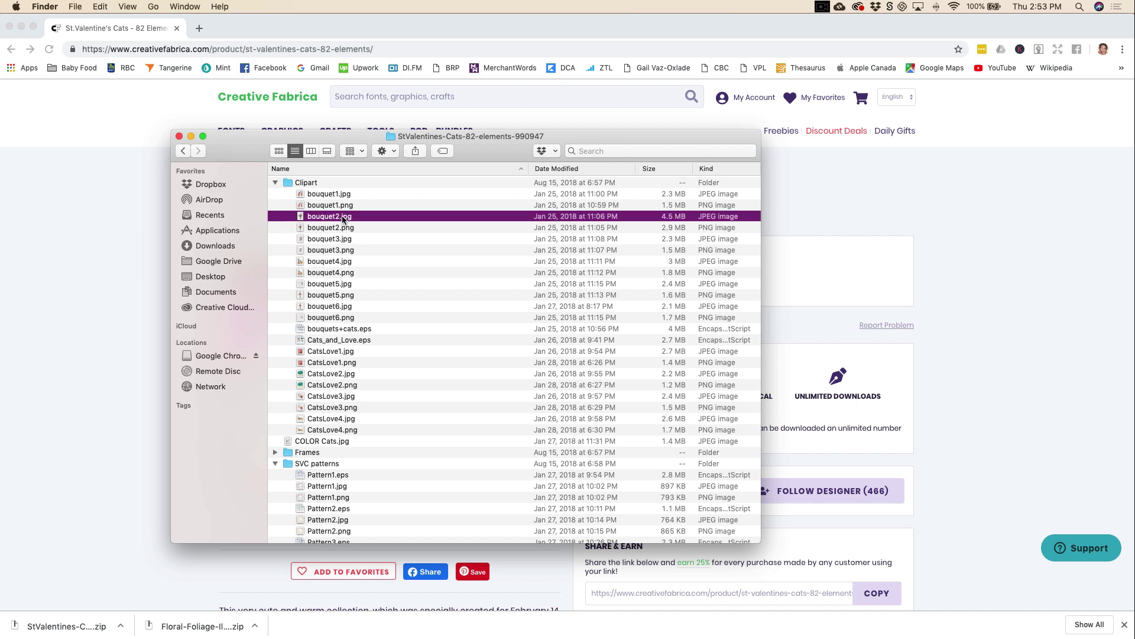
click(320, 374)
key(space)
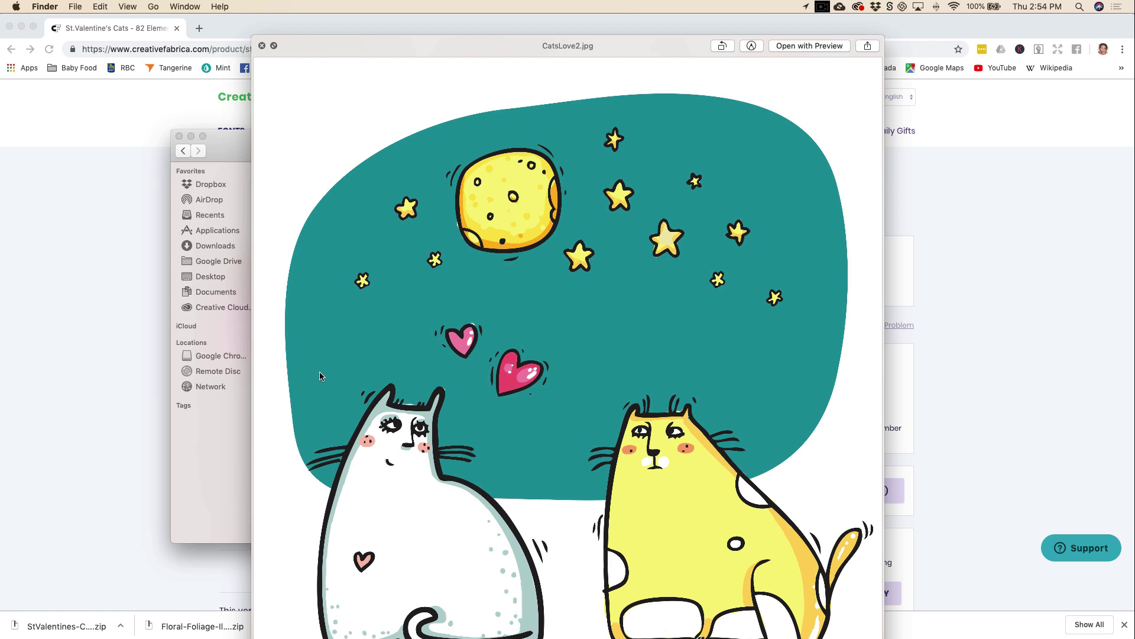
key(space)
- Preview SVCats.eps once more, collapse the SVC patterns folder and return to the browser
scroll(320, 376, down, 5)
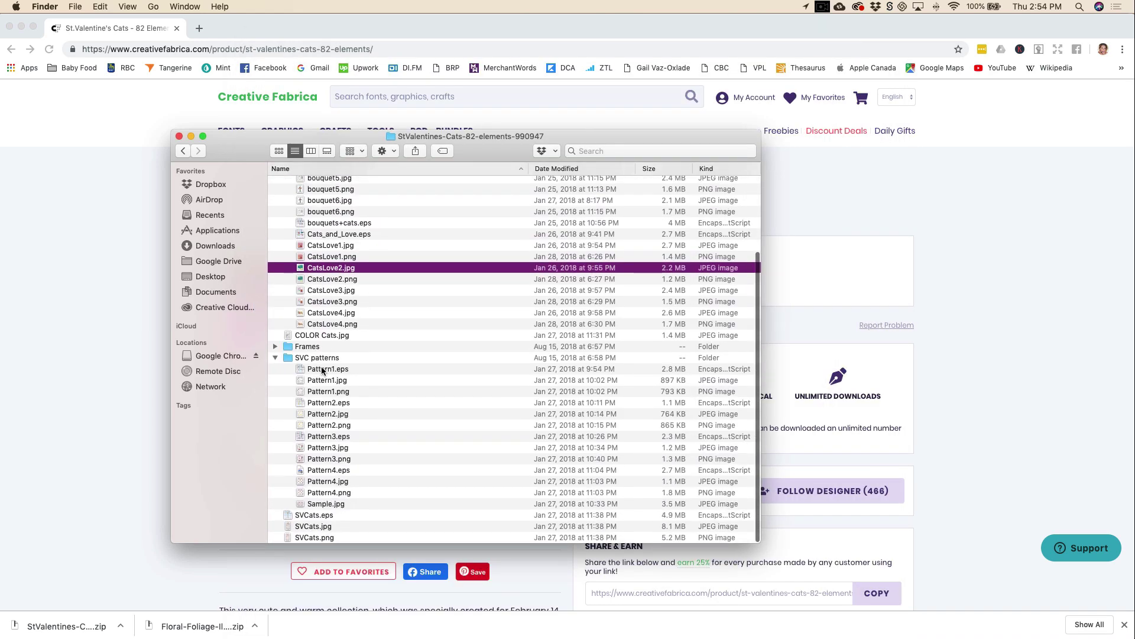
click(315, 517)
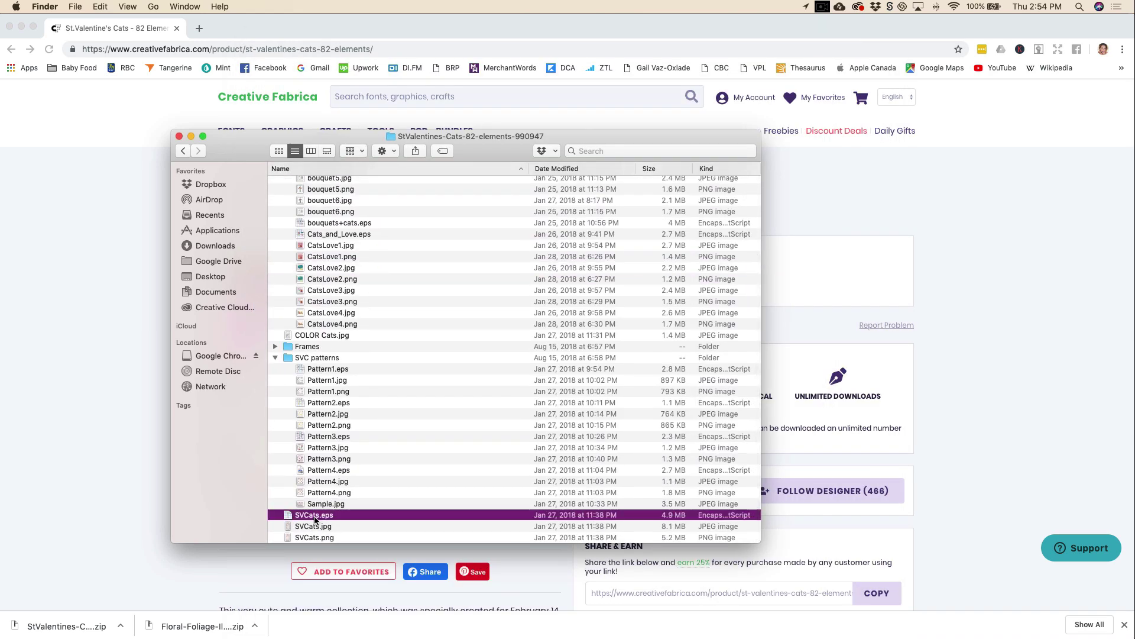
key(space)
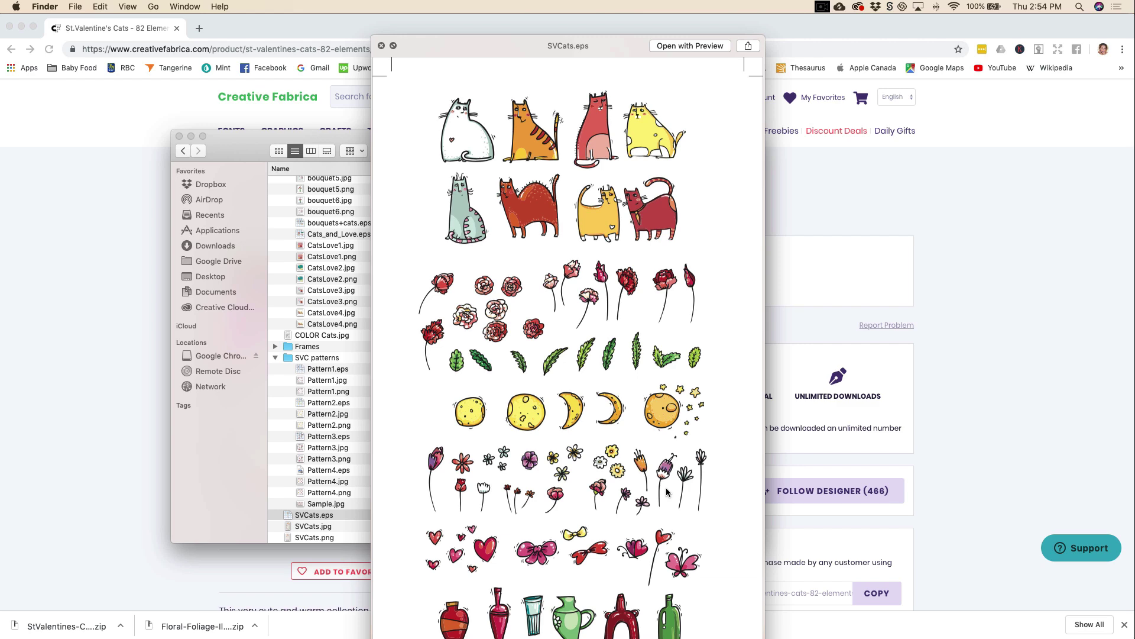
key(space)
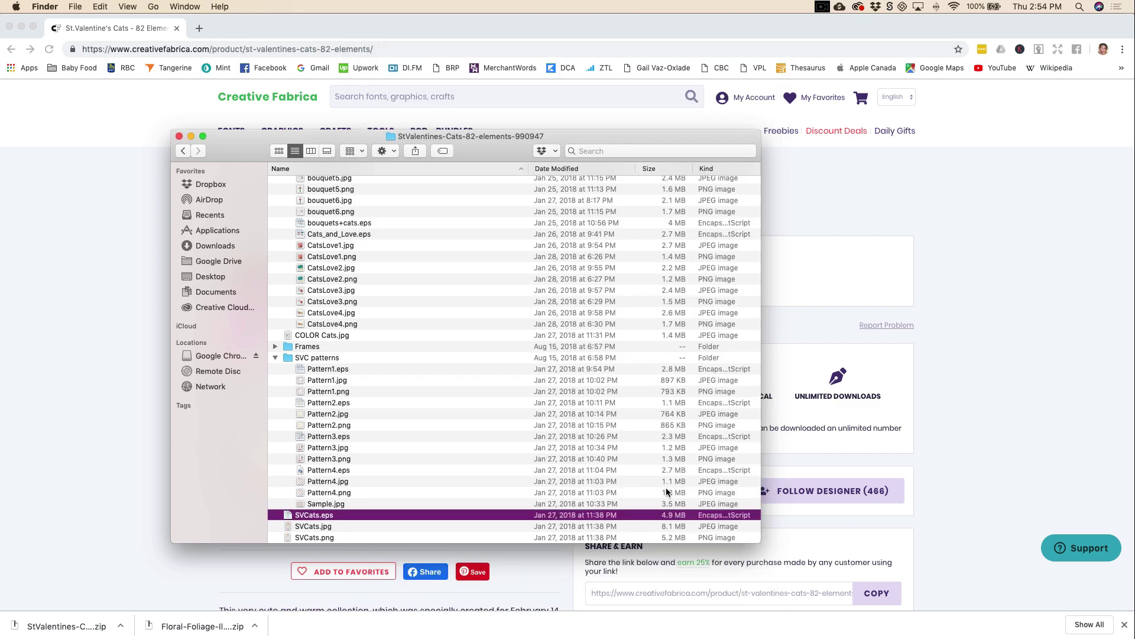
click(274, 359)
click(138, 170)
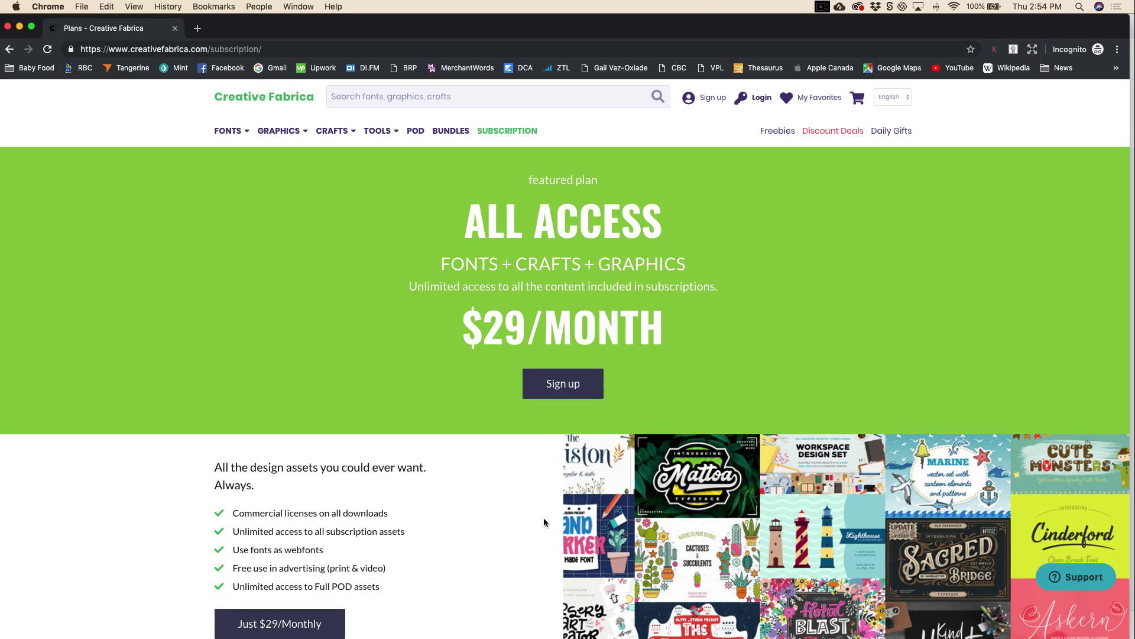
- Review the All Access offer and compare the Fonts, Crafts, Graphics and combined plans on the subscription page
scroll(544, 528, down, 3)
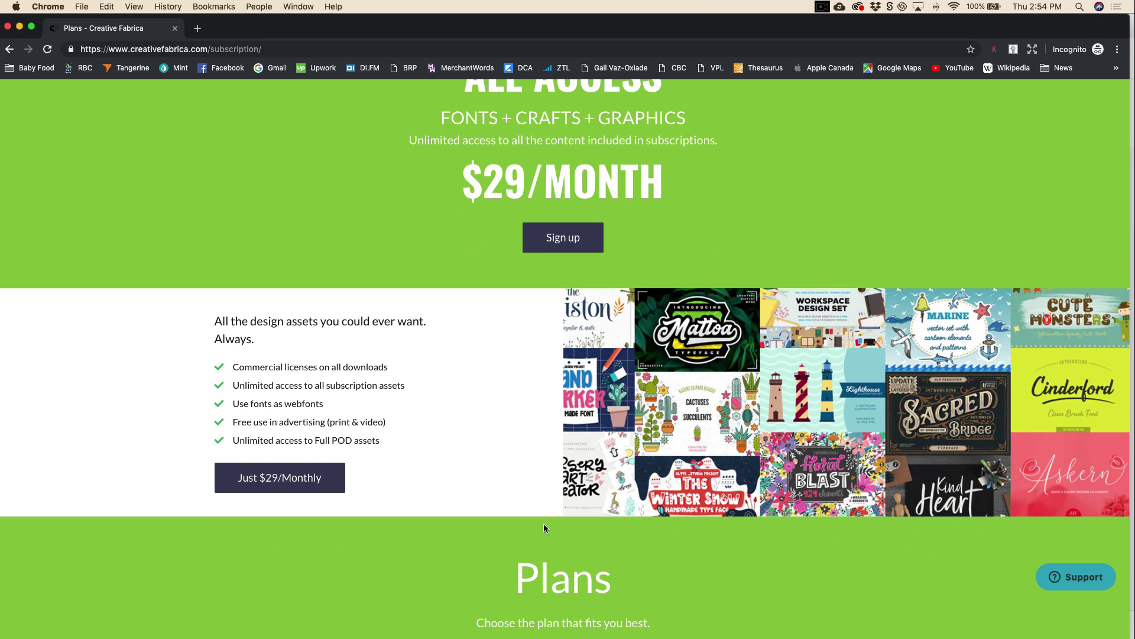
scroll(544, 524, down, 3)
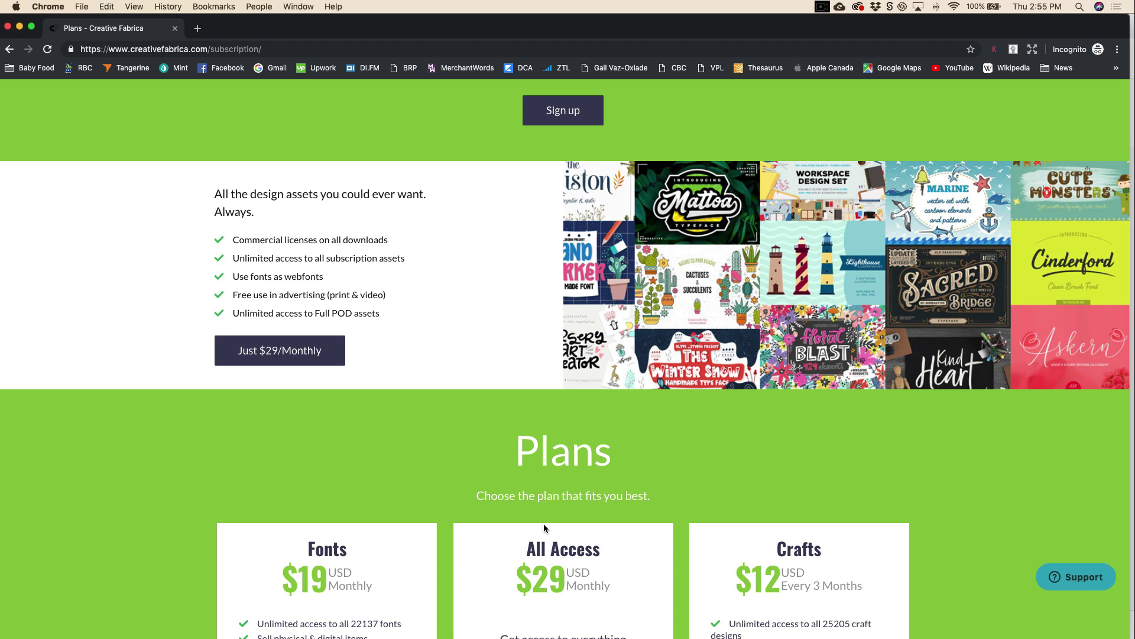
scroll(544, 523, down, 5)
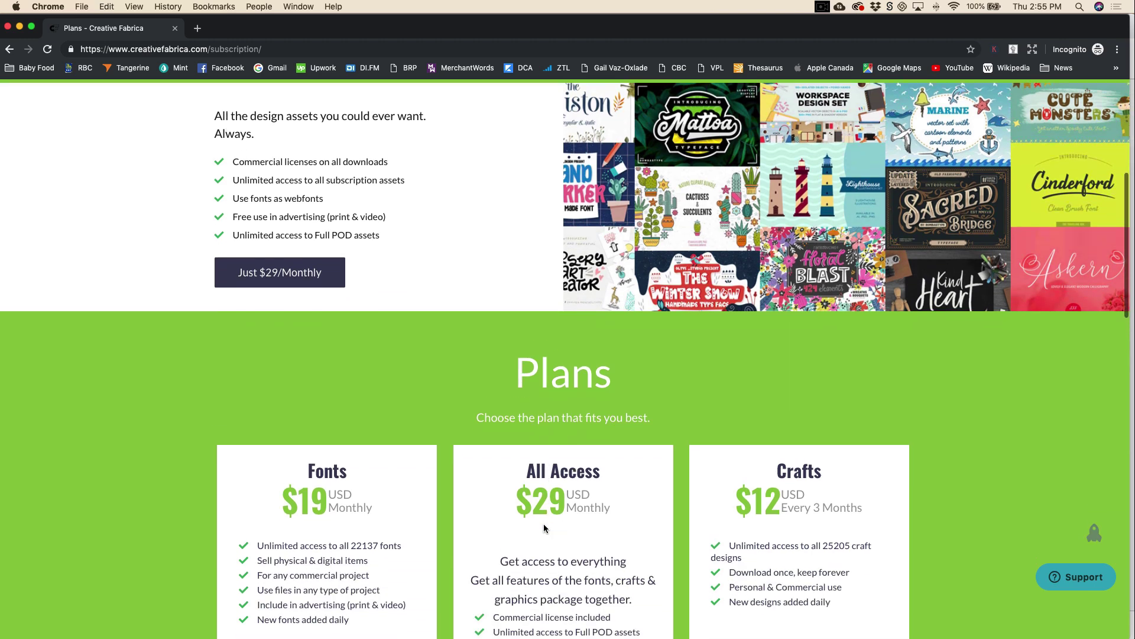
scroll(544, 523, down, 2)
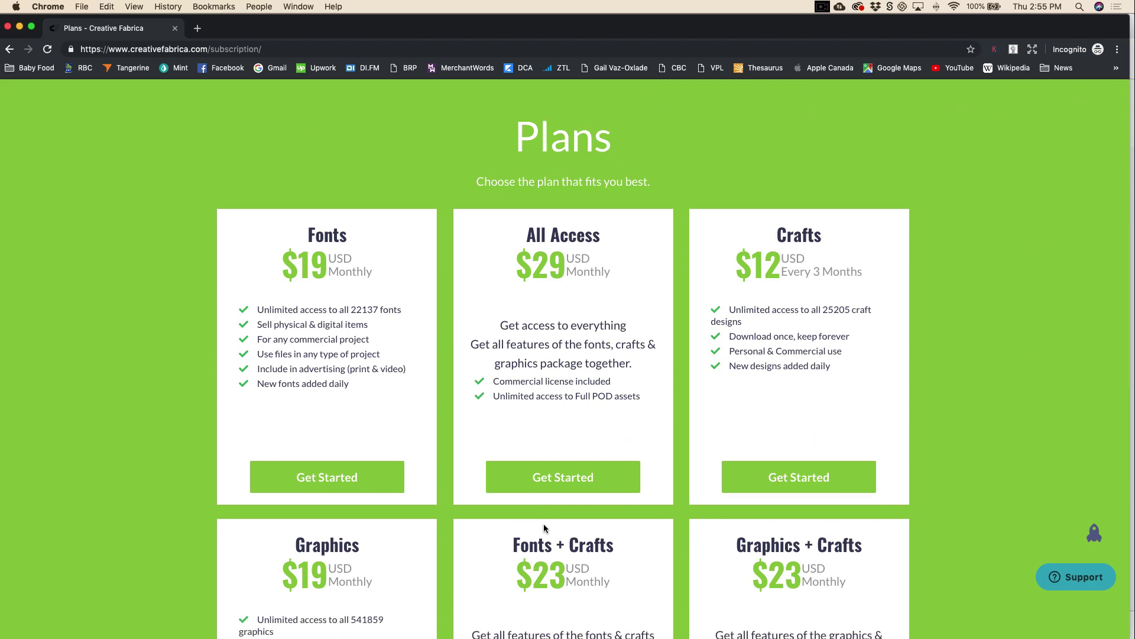
scroll(544, 524, up, 8)
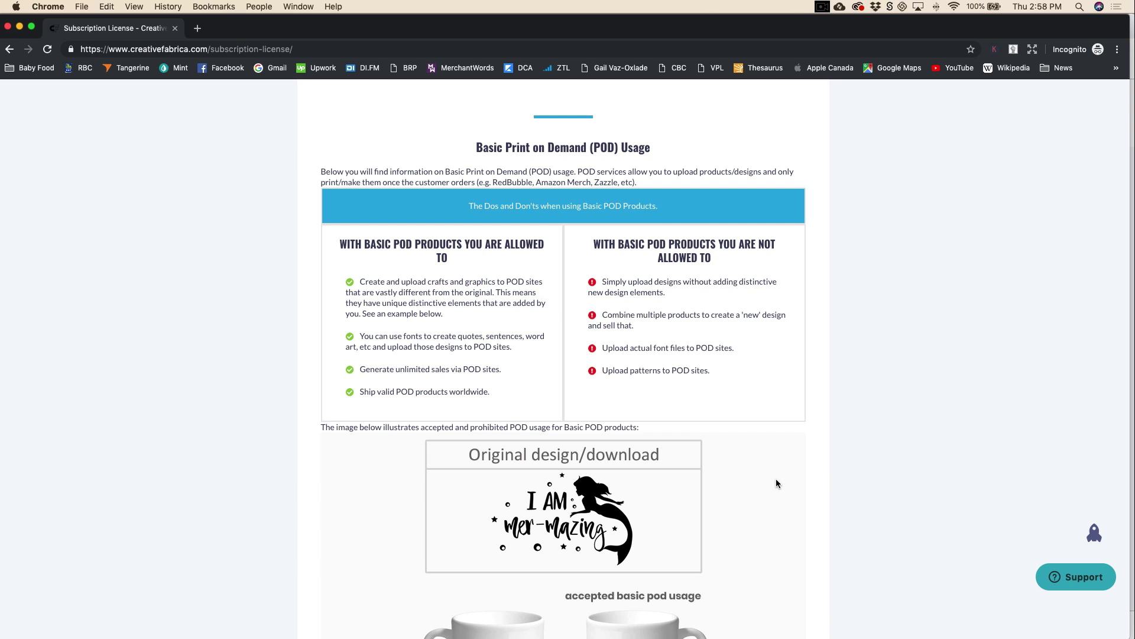
- Read the Basic Print on Demand usage rules and mug example on the Subscription License page, continuing to Full POD Usage
scroll(776, 481, down, 5)
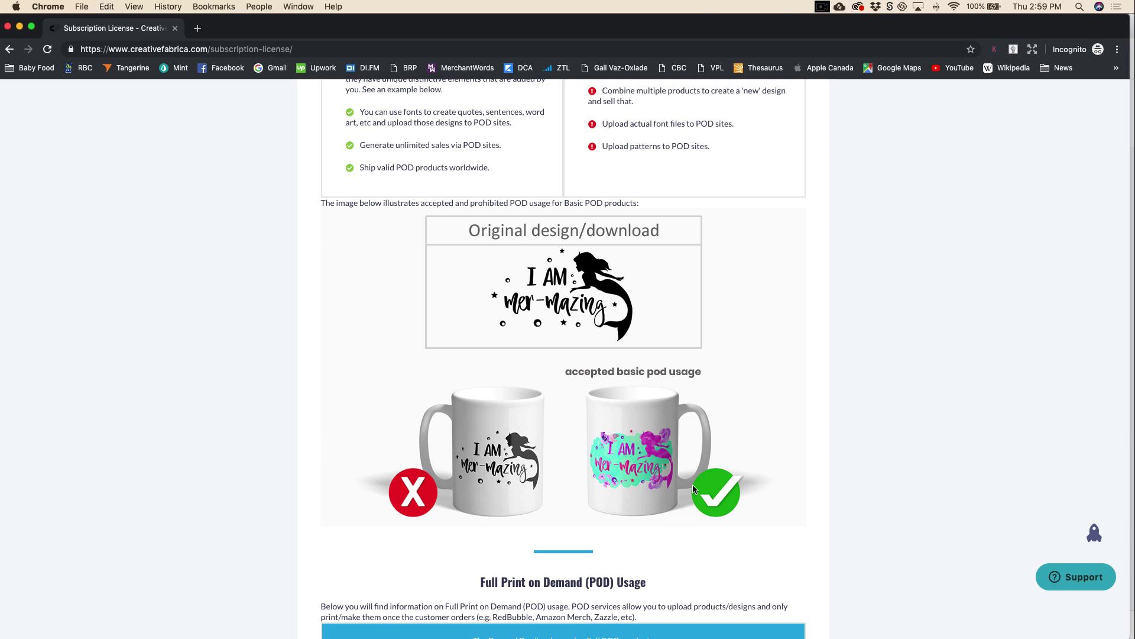
scroll(693, 488, down, 3)
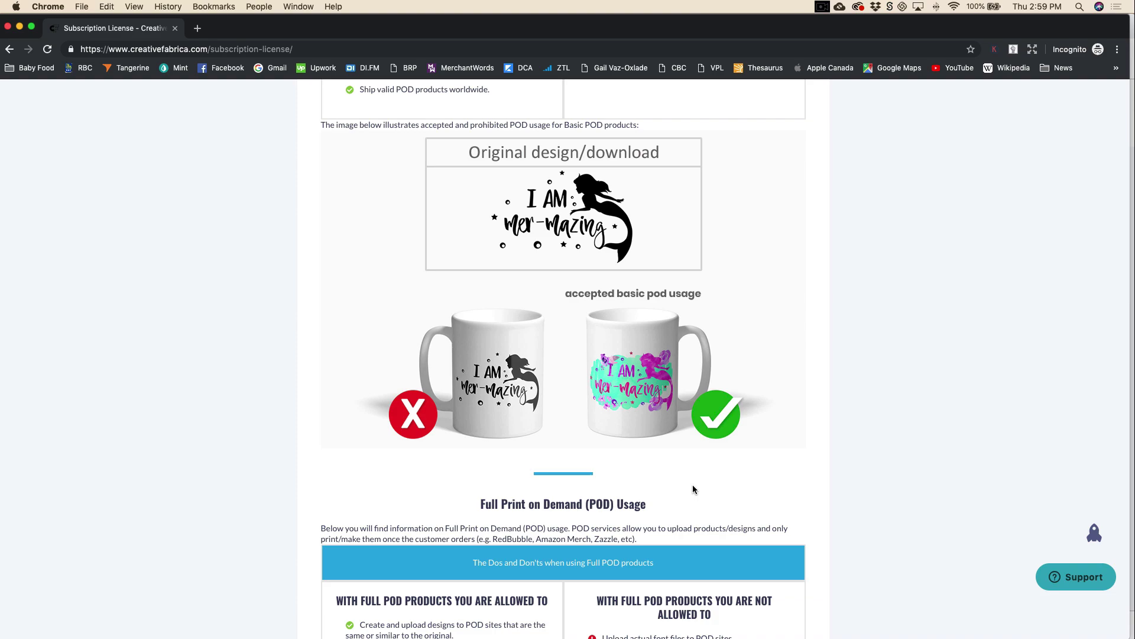
scroll(693, 484, up, 20)
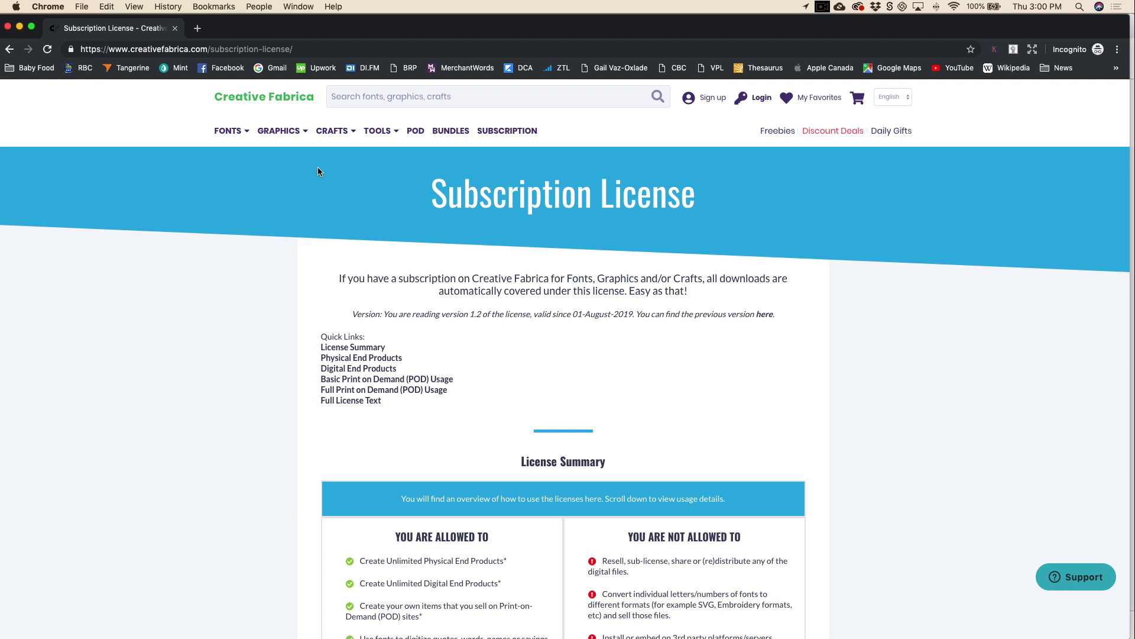
mouse_move(346, 135)
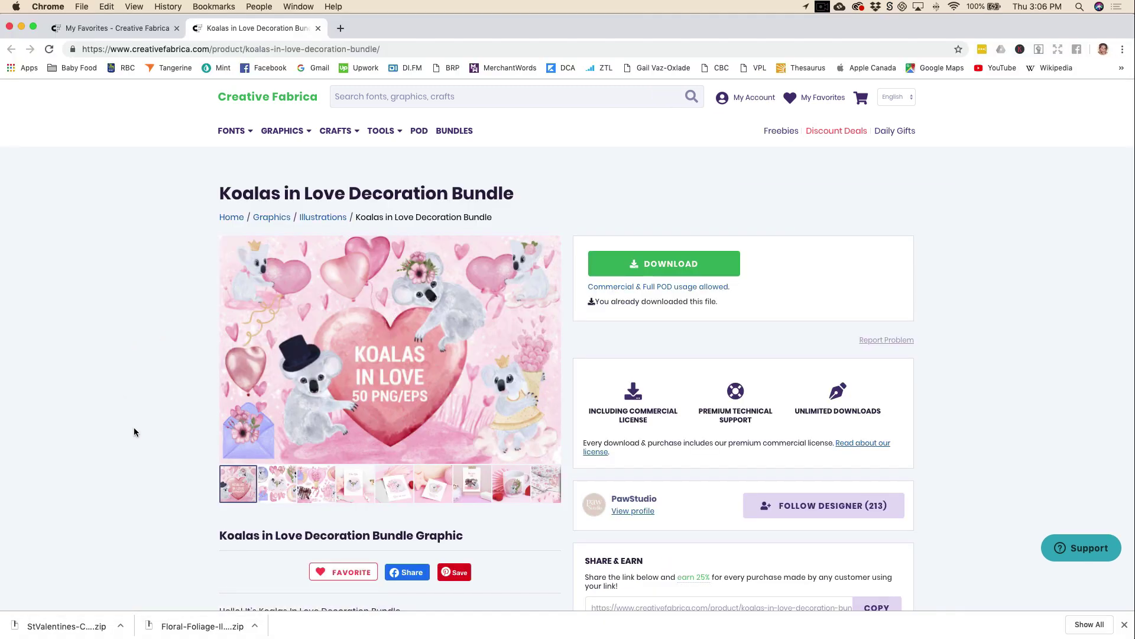
- View the Koalas in Love Decoration Bundle's gallery images one after another, through the Thank You card mockup
click(279, 492)
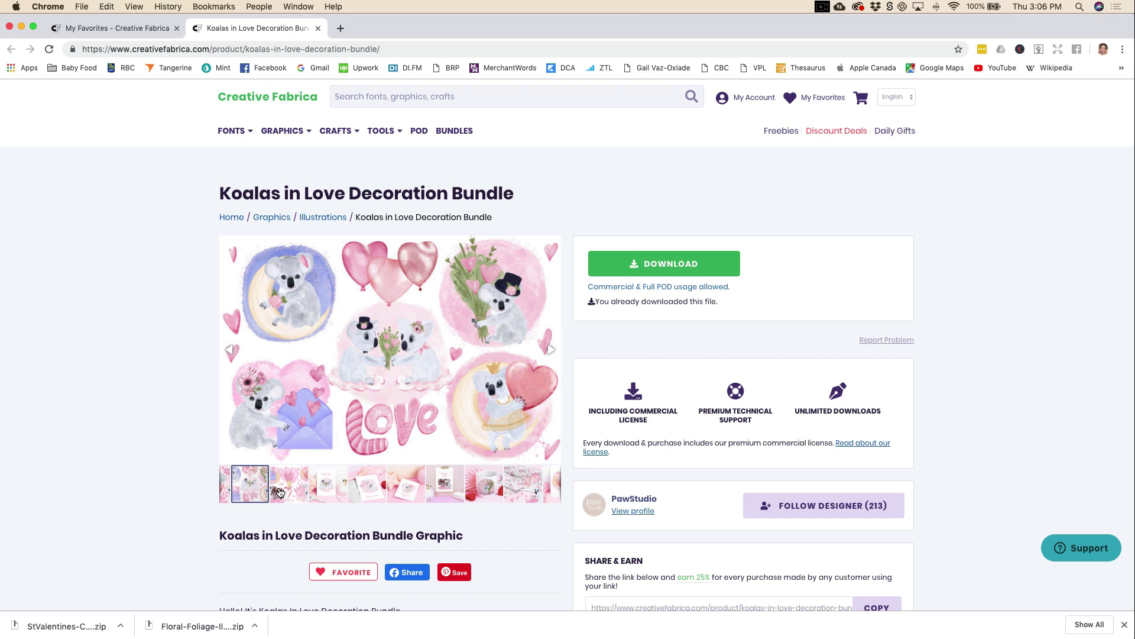
scroll(281, 492, down, 1)
click(308, 448)
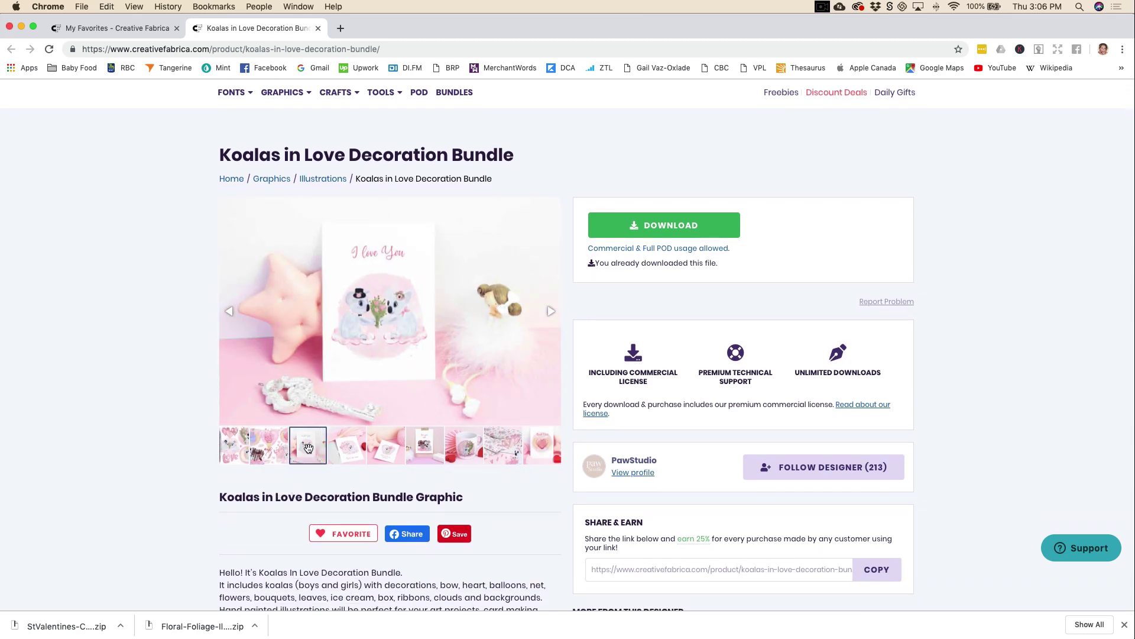
click(353, 455)
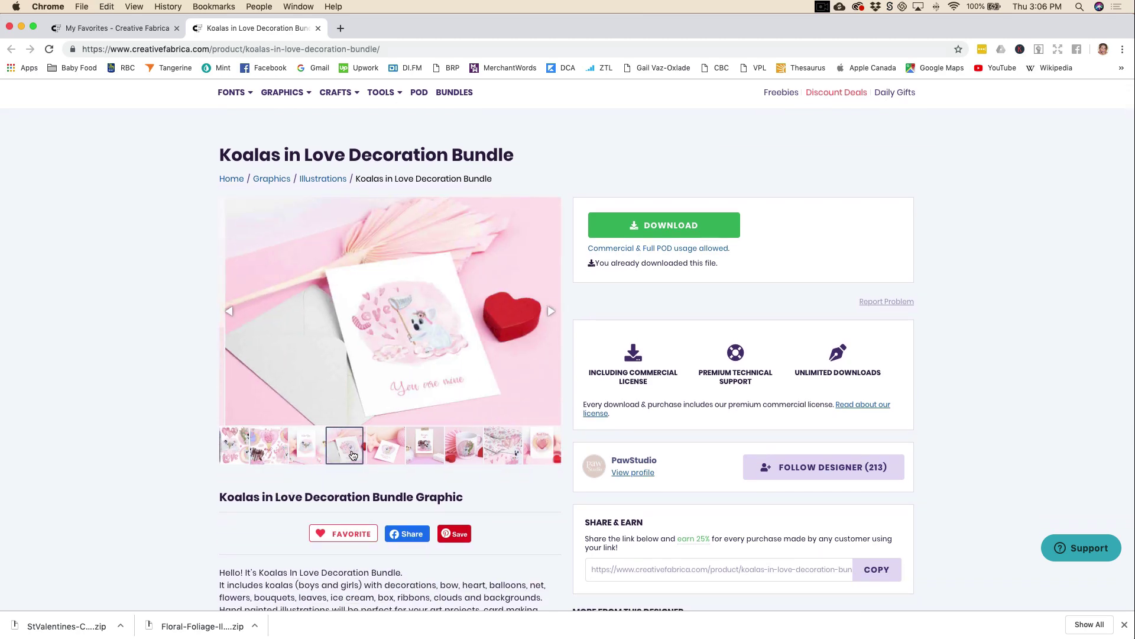
click(383, 451)
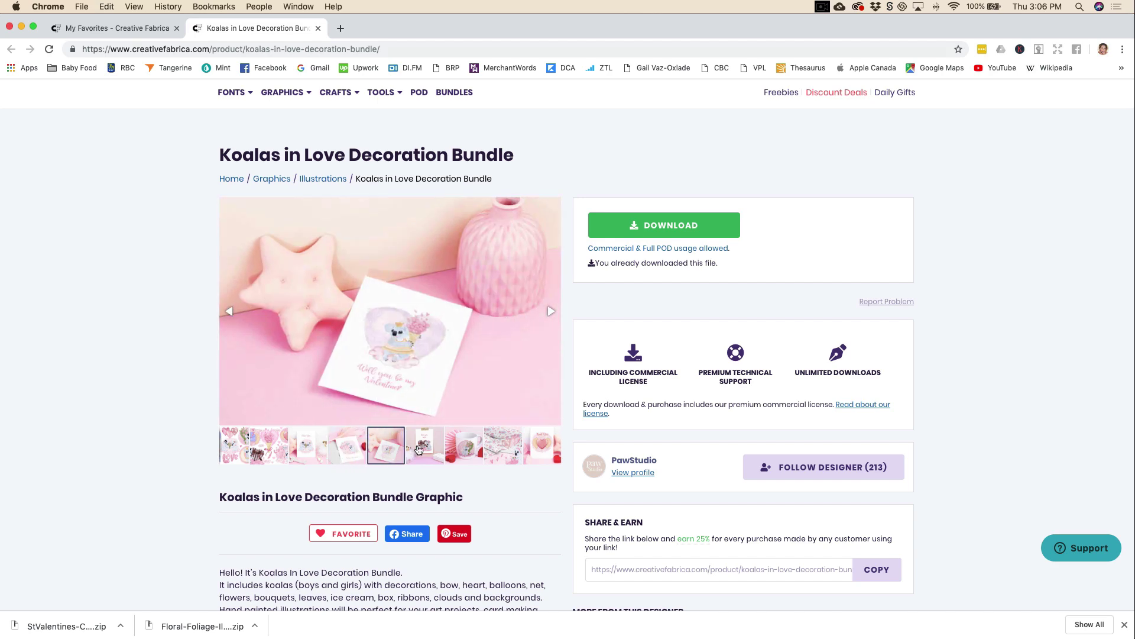
click(418, 449)
click(462, 450)
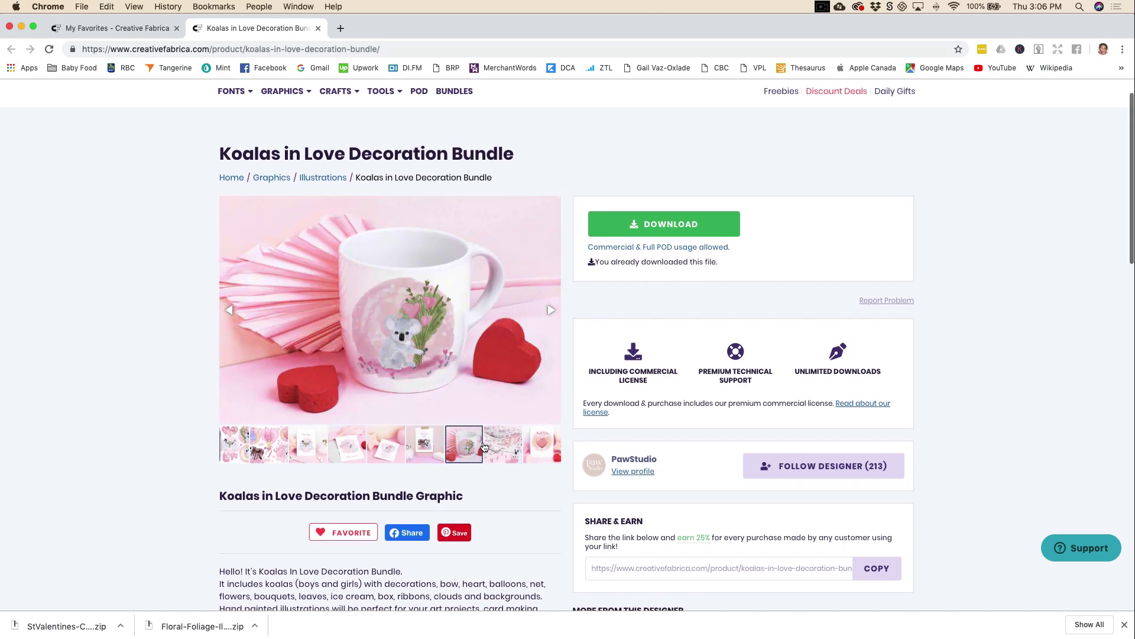
click(501, 449)
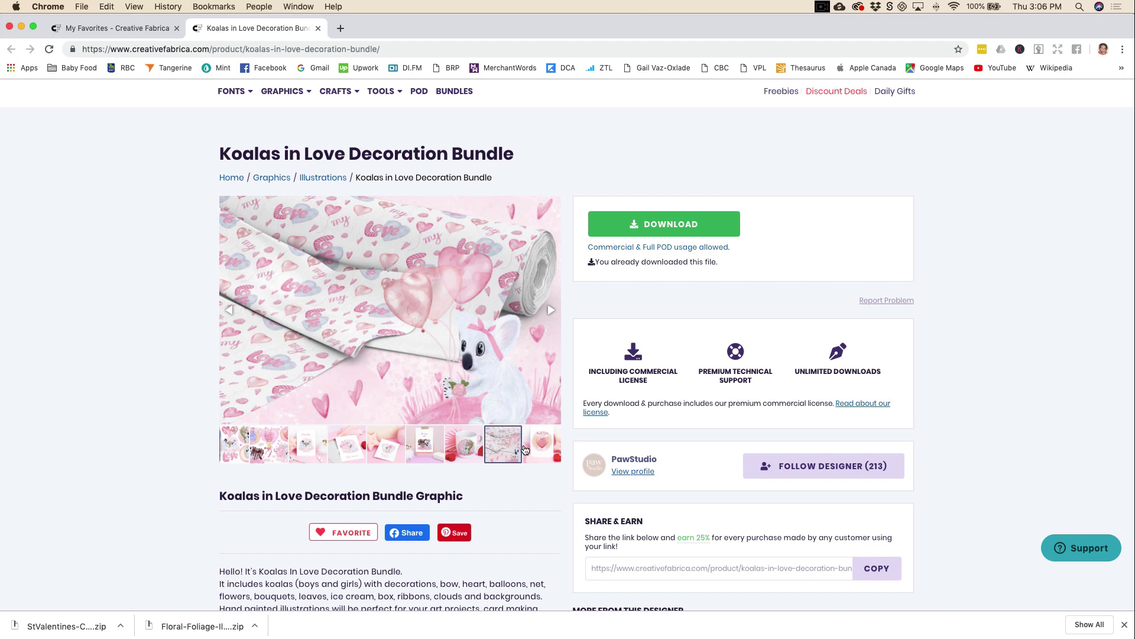
click(541, 448)
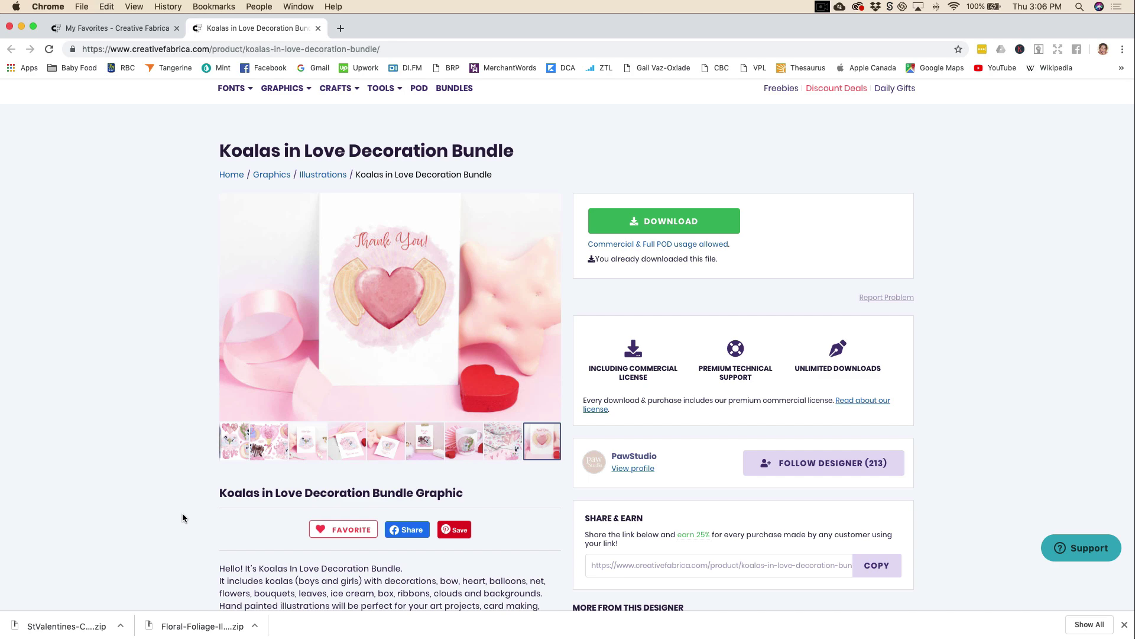
- Switch to the Koalas folder in Finder and preview koalas_set1.jpg through koalas_set3.jpg in the EPS folder, collapsing it when finished
scroll(182, 514, down, 2)
key(super+Tab)
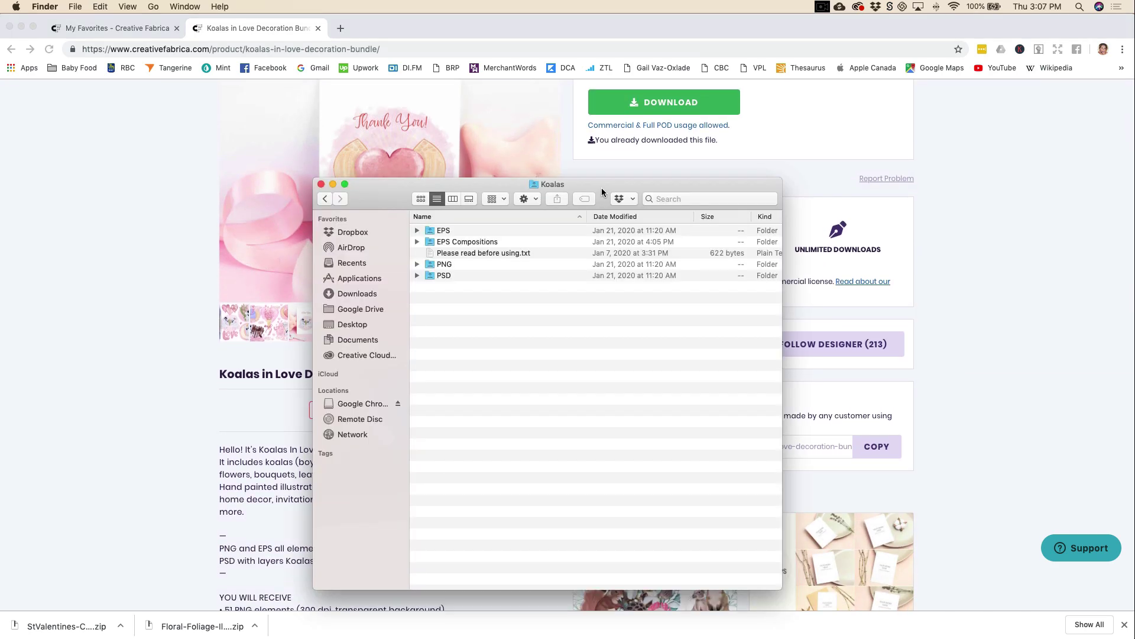
click(417, 230)
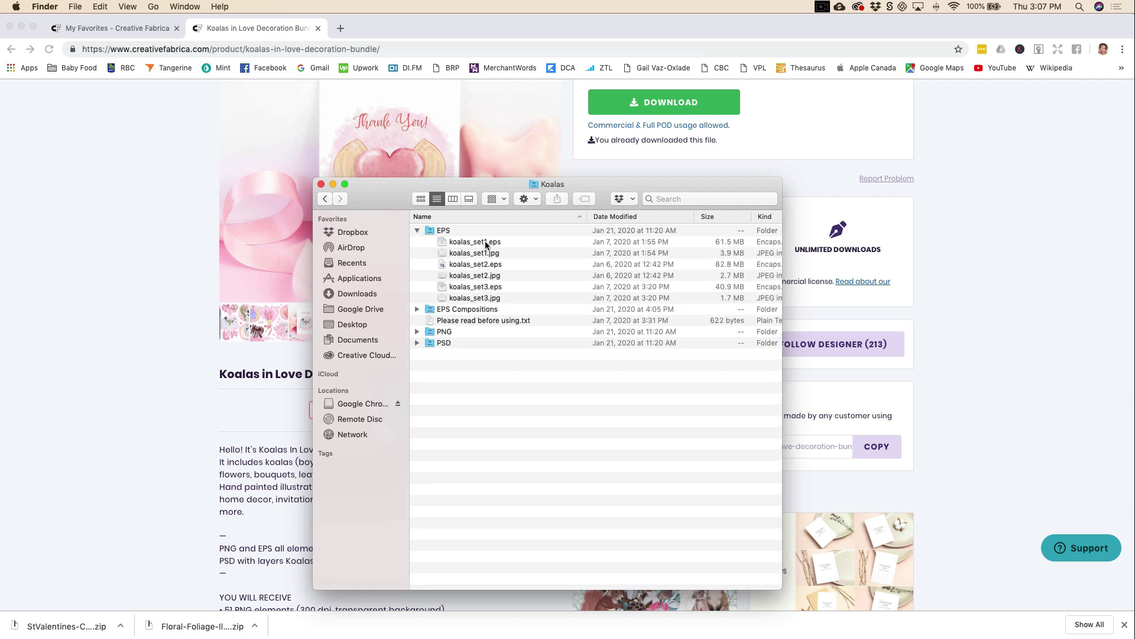
click(485, 243)
key(Down)
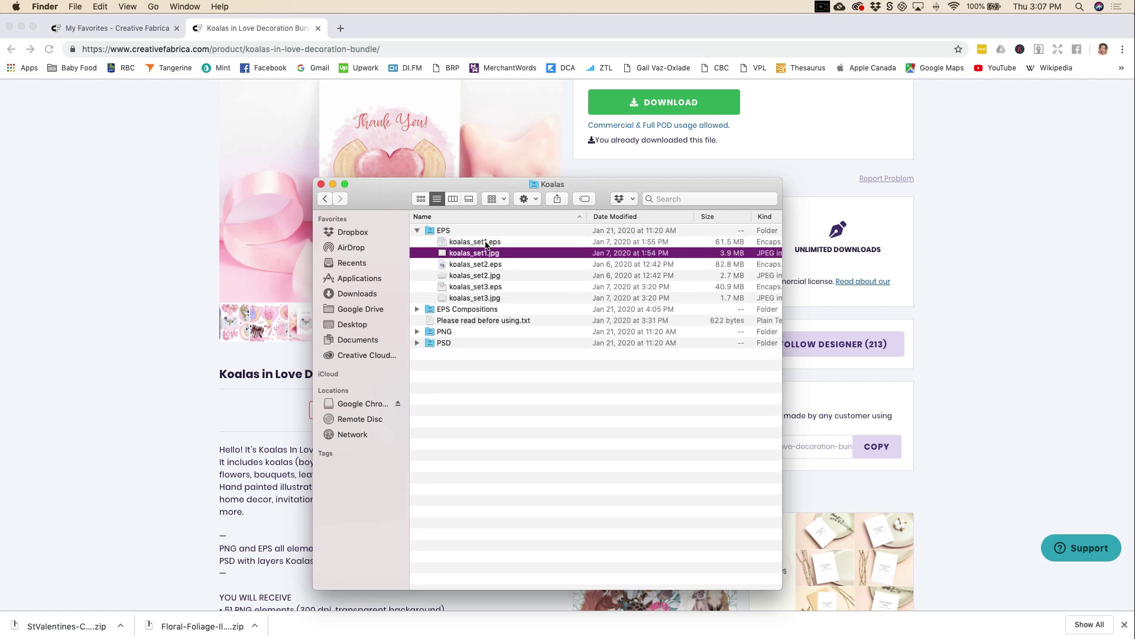
key(space)
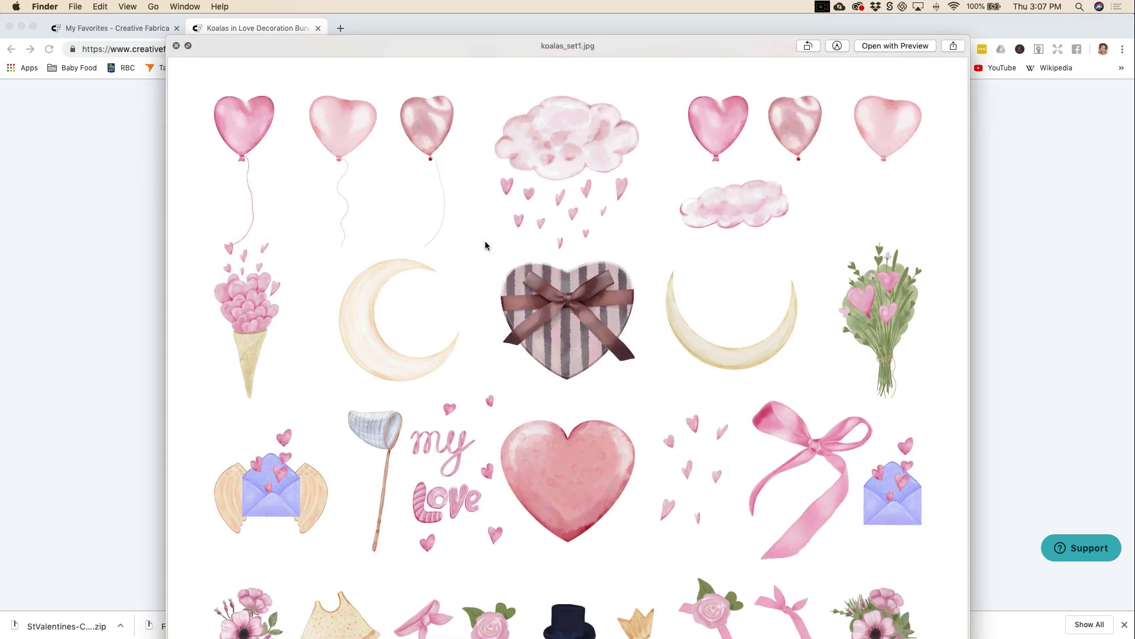
key(Down)
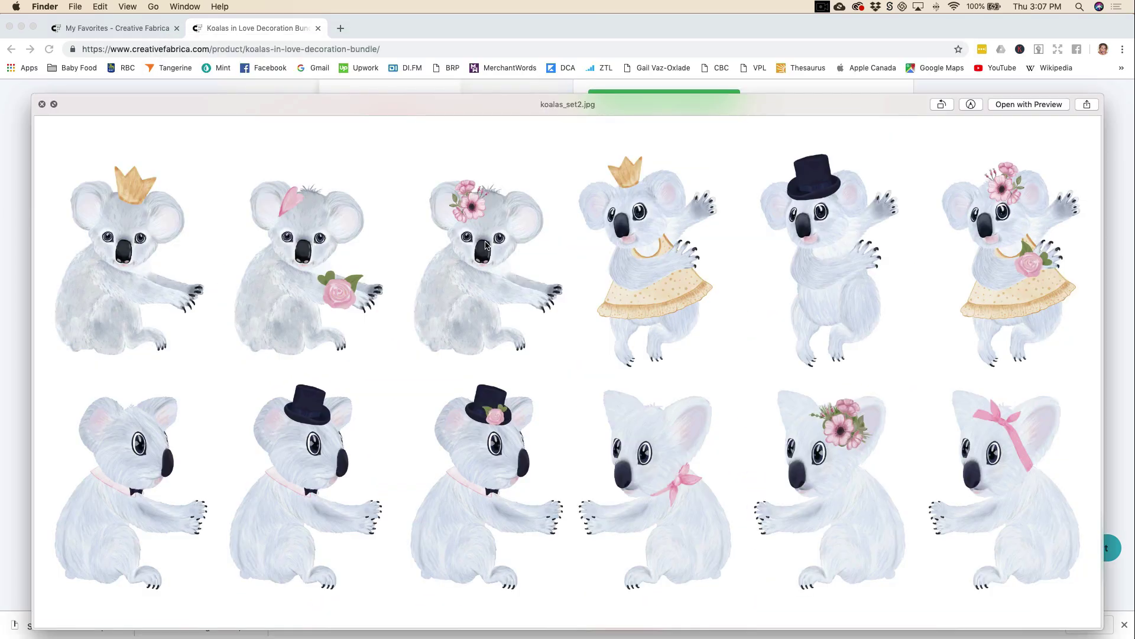
key(Down)
key(Down)
key(Down)
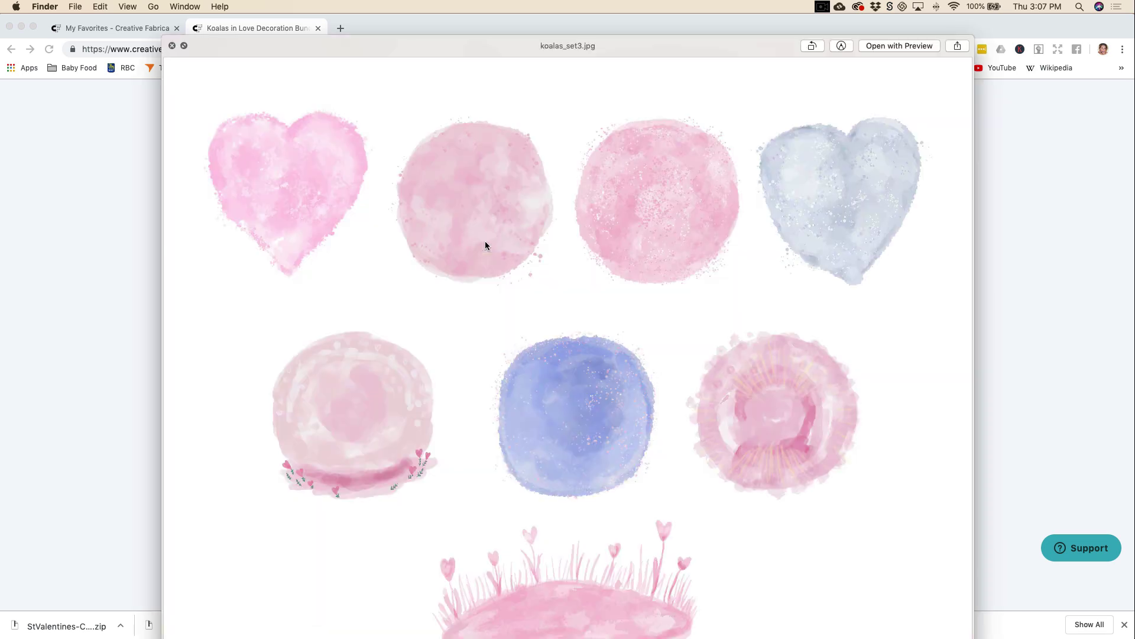
key(space)
click(417, 230)
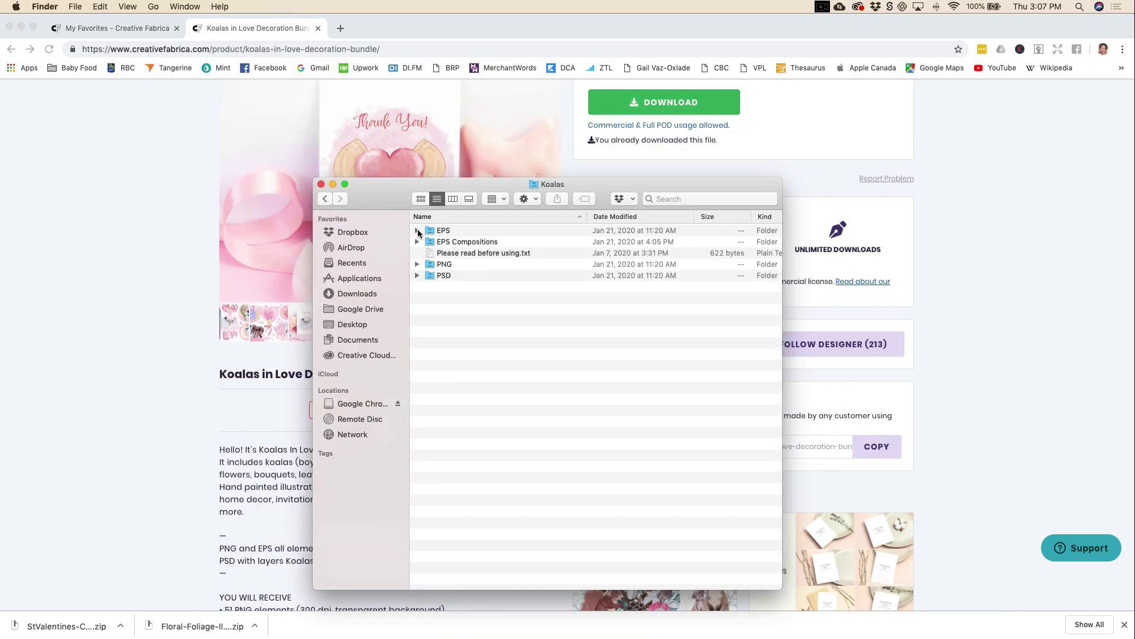
- Expand the EPS Compositions folder and preview the JPG compositions one after another from Composition01.jpg through Composition08.jpg, collapsing it when finished
click(416, 242)
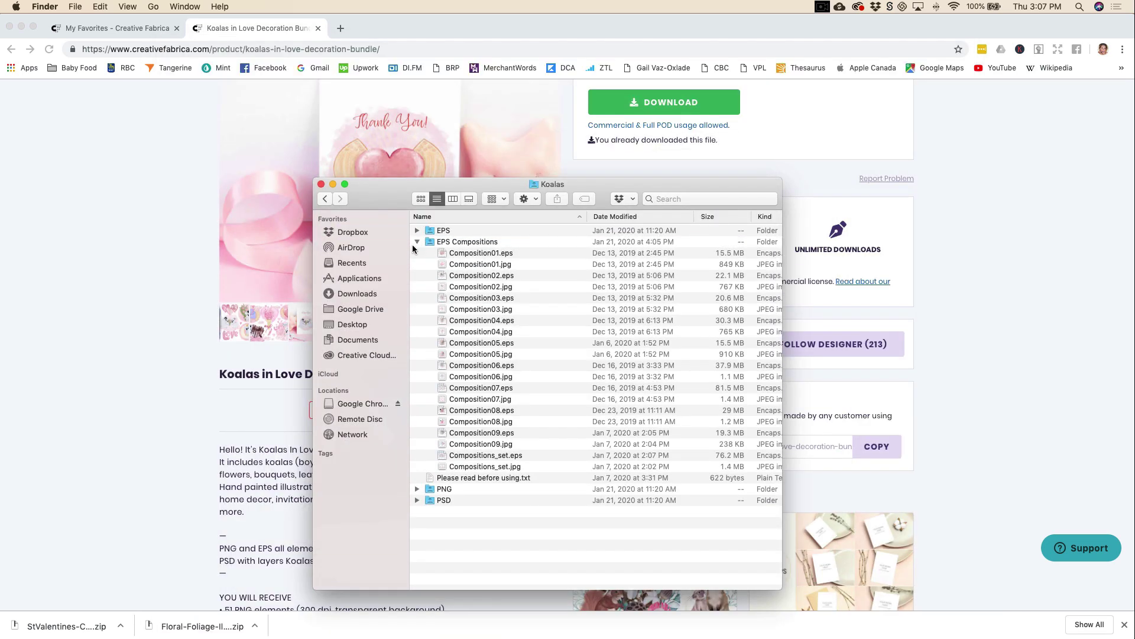
click(503, 267)
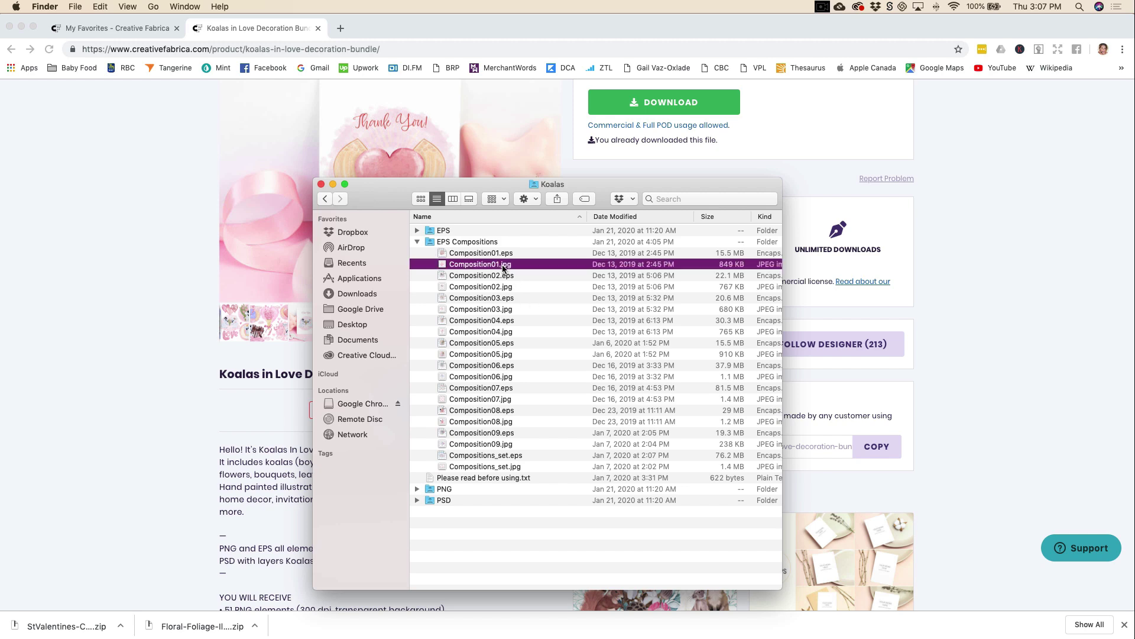
key(space)
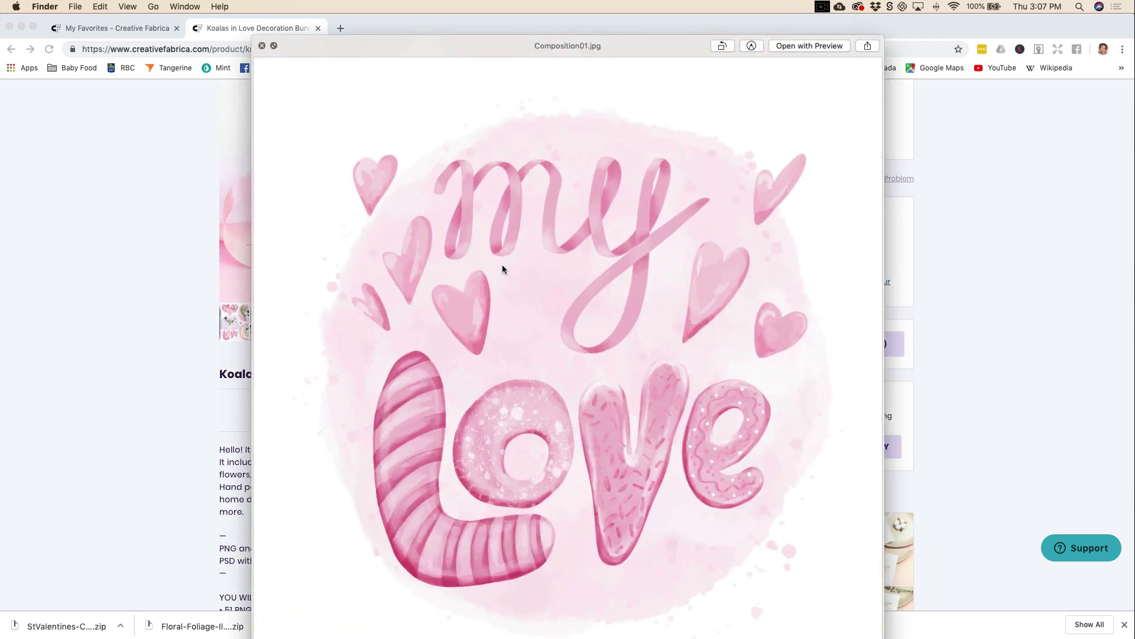
key(Down)
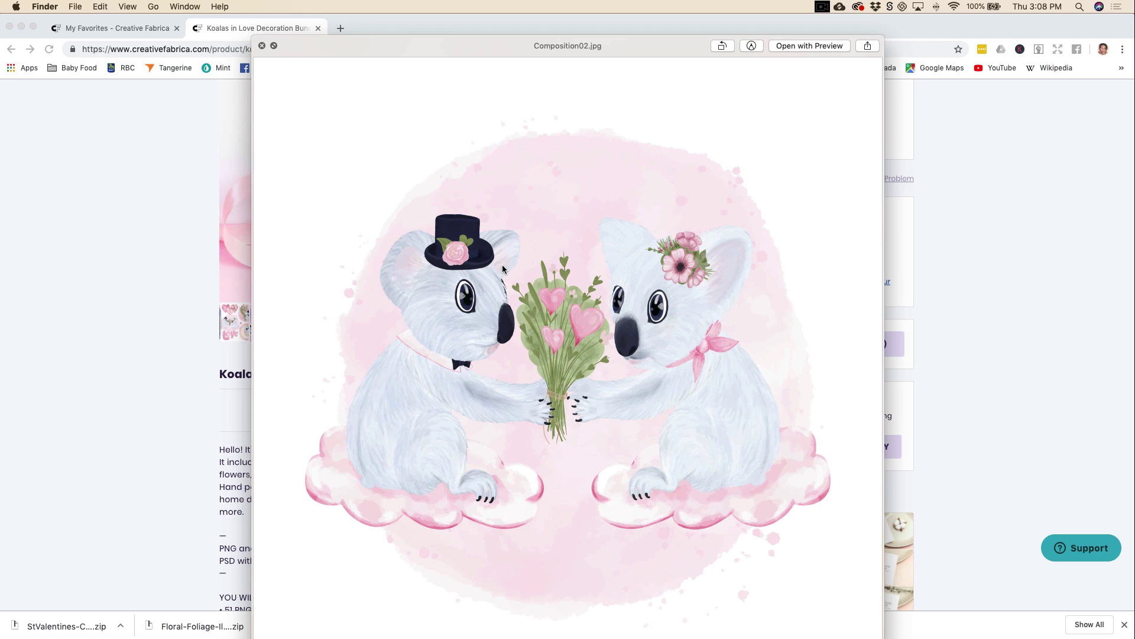
key(Down)
key(Down)
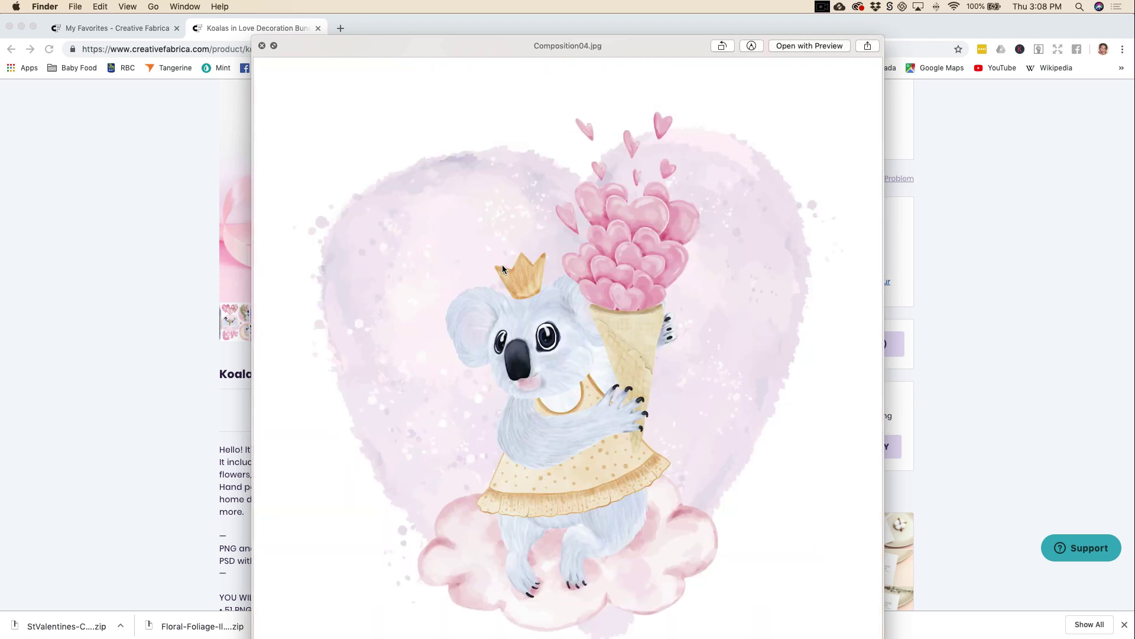
key(Down)
key(Down)
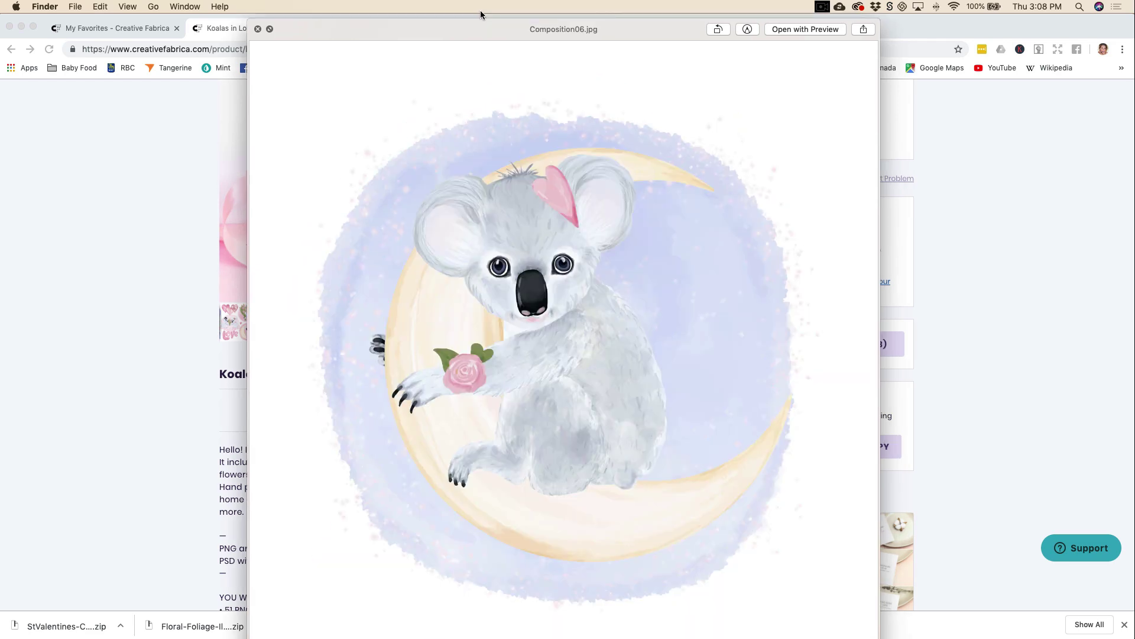
key(Down)
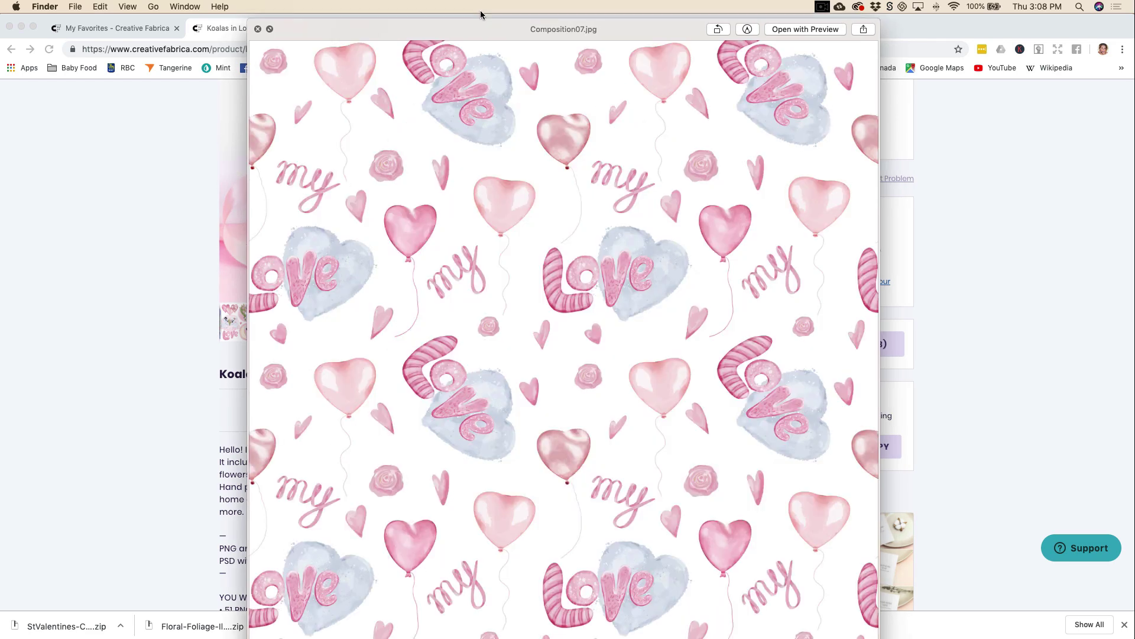
key(Down)
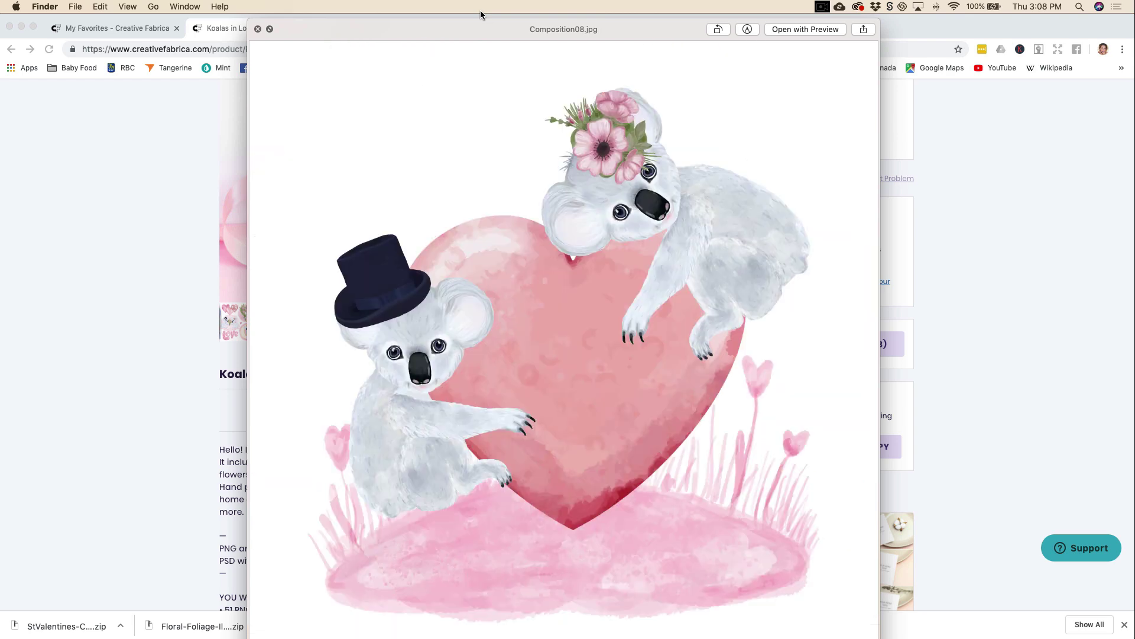
key(Down)
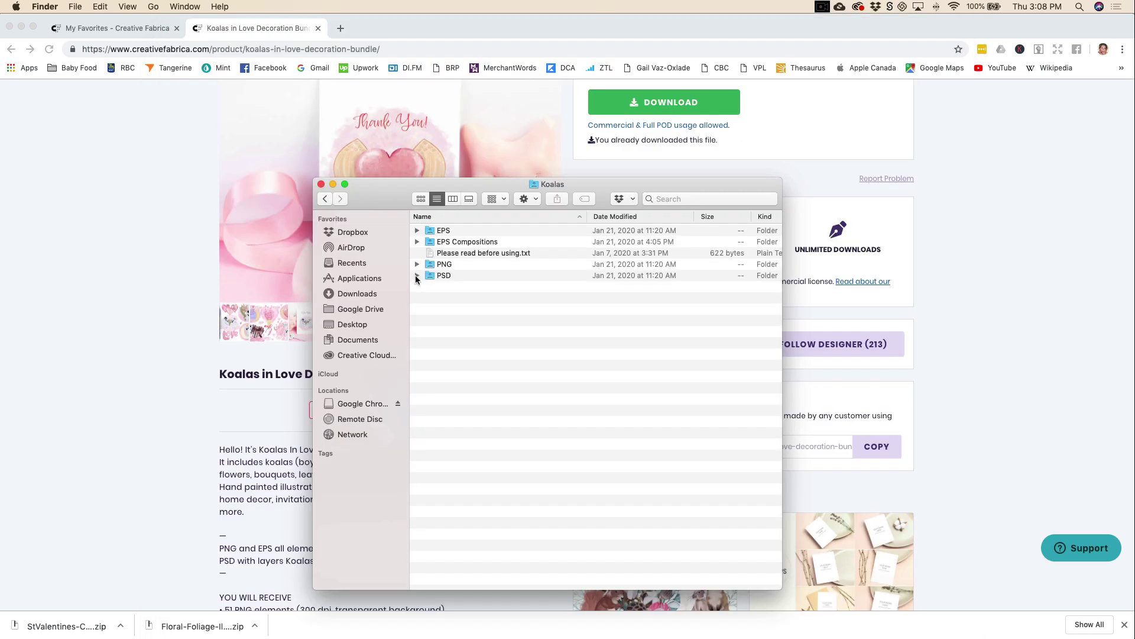
- Expand the PSD folder and preview the individual koala files from La23.jpg through La26.jpg, closing the preview when finished
click(416, 277)
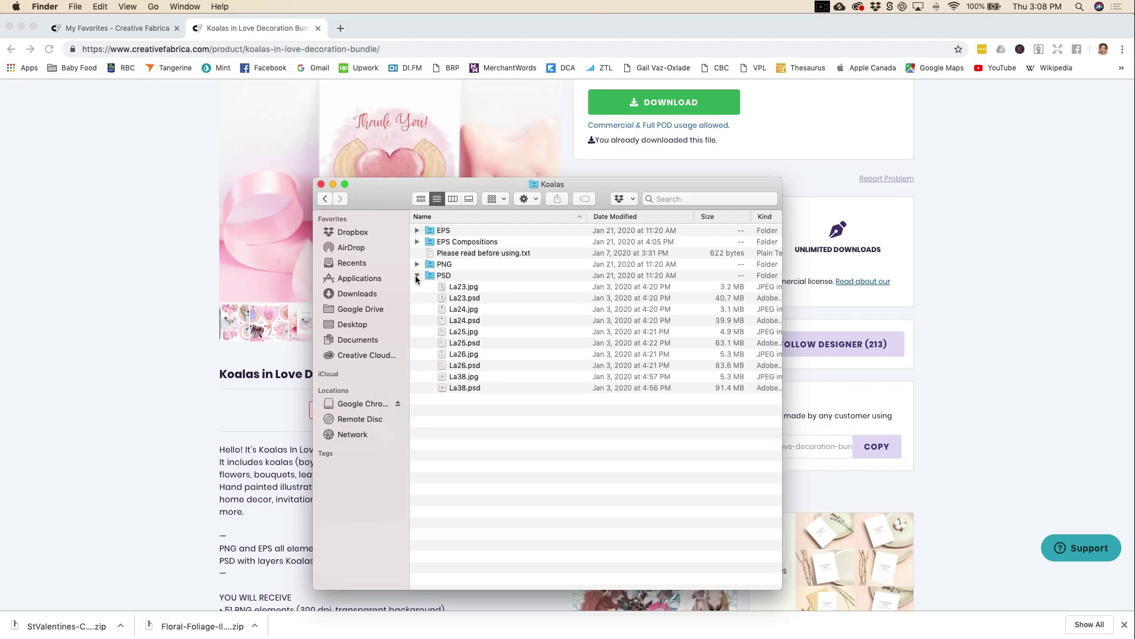
click(462, 289)
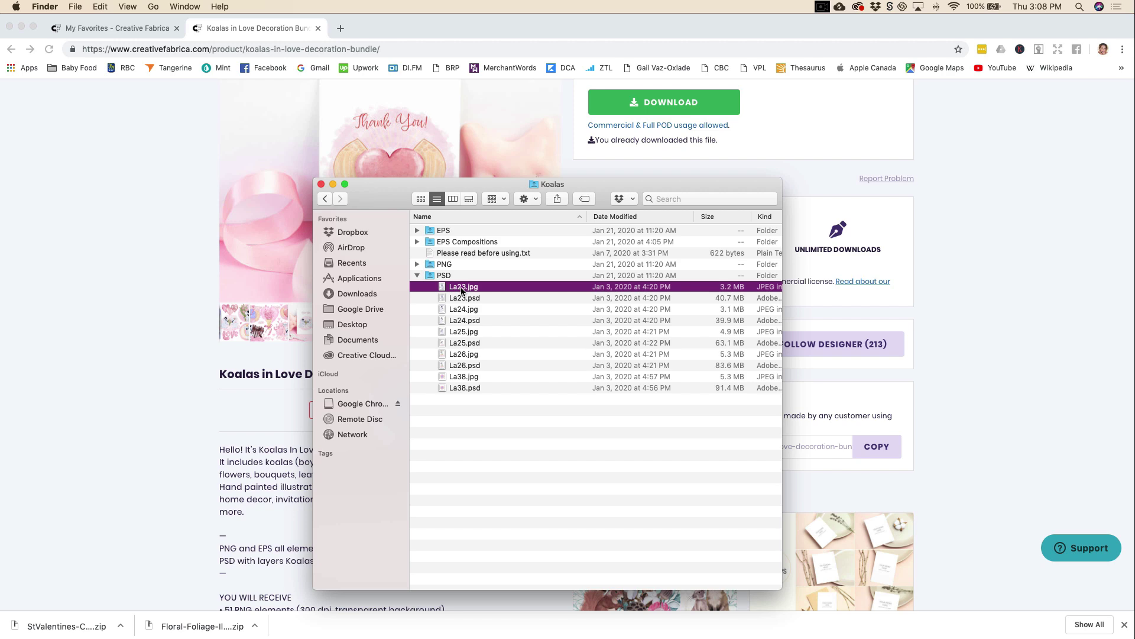
key(space)
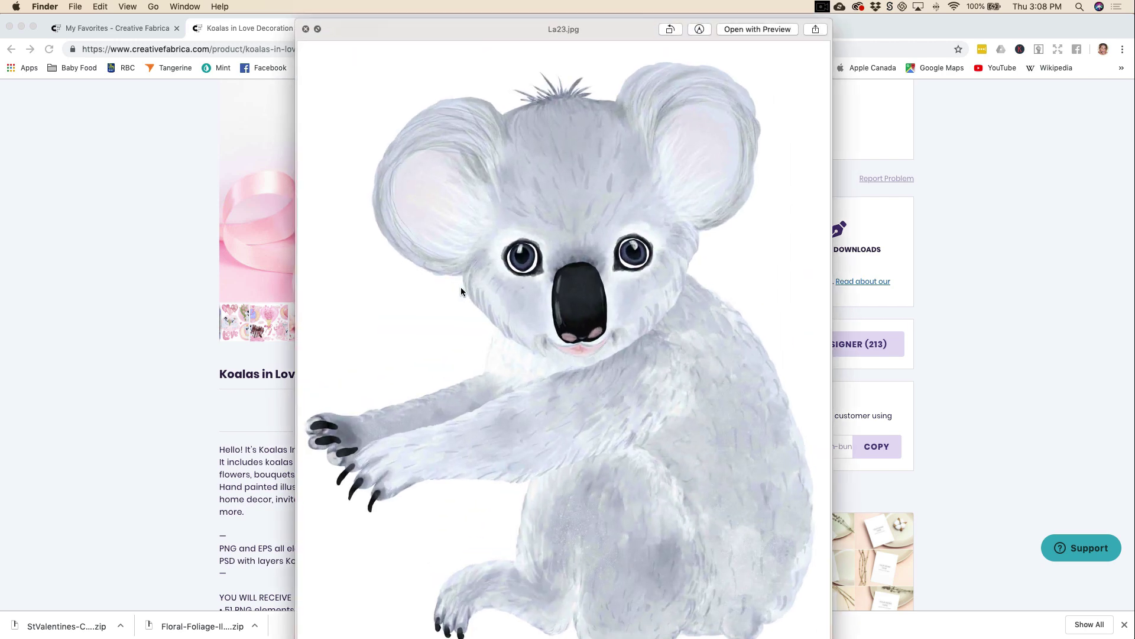
key(Down)
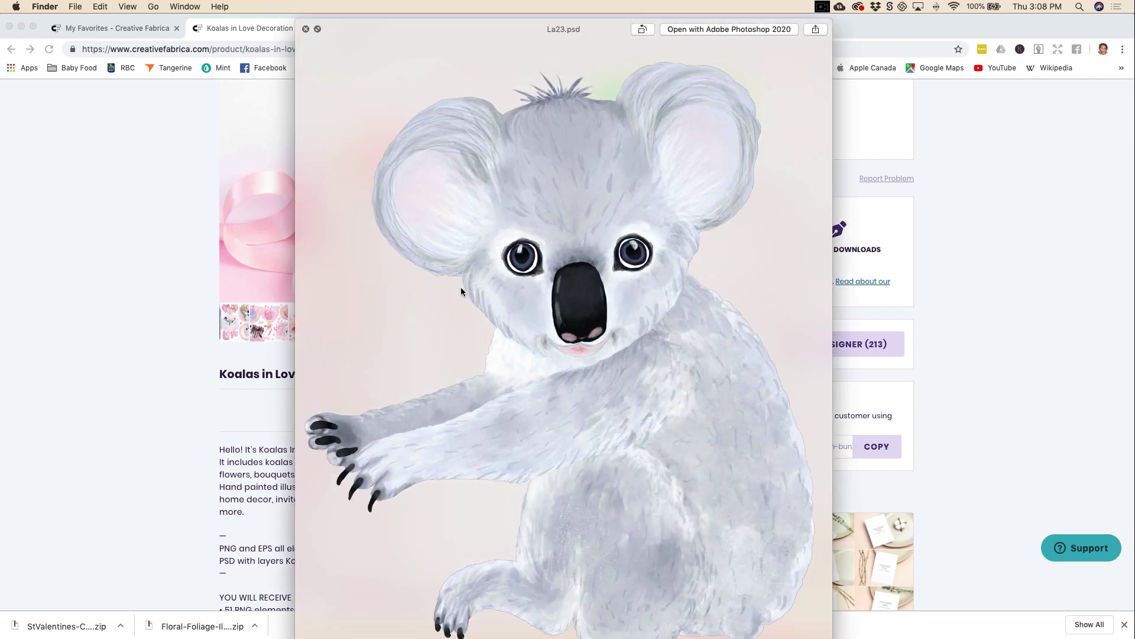
key(Down)
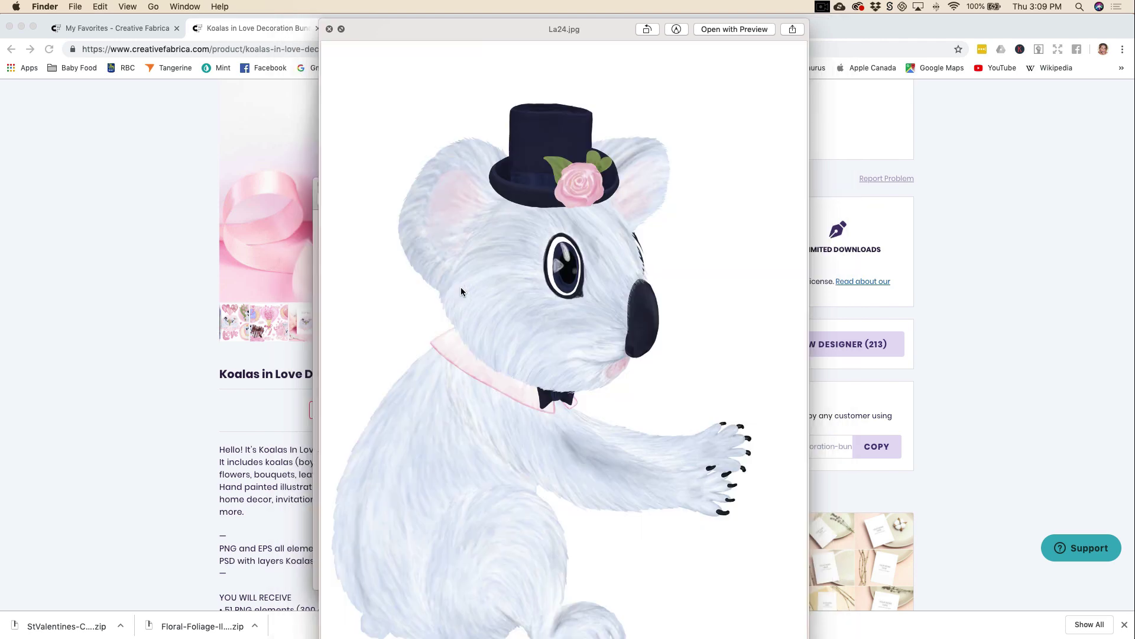
key(Down)
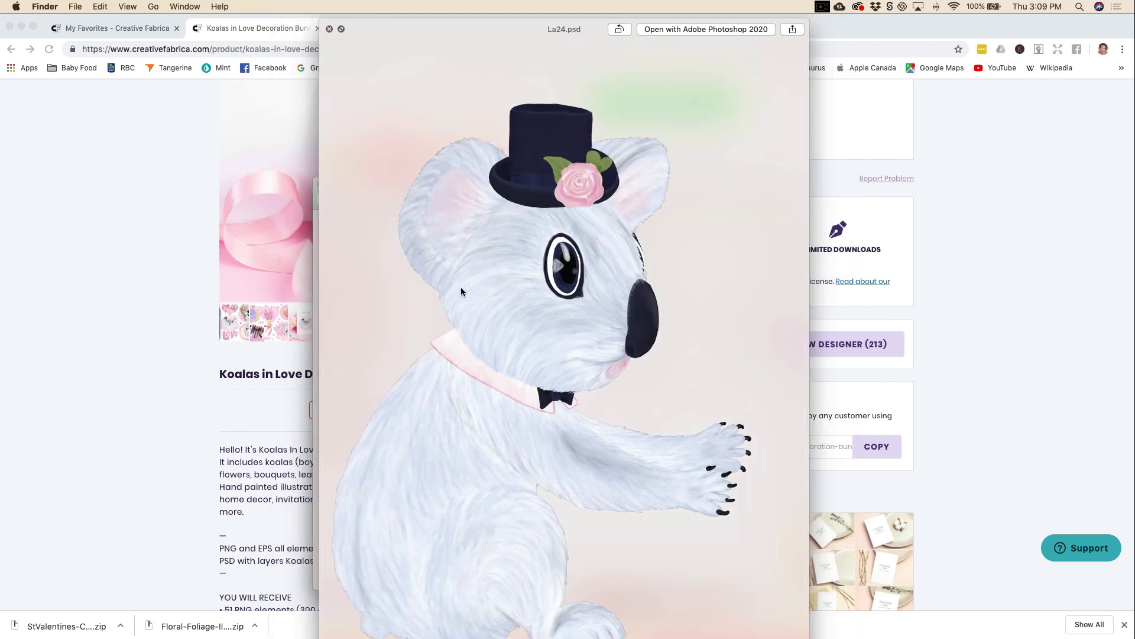
key(Down)
key(Down)
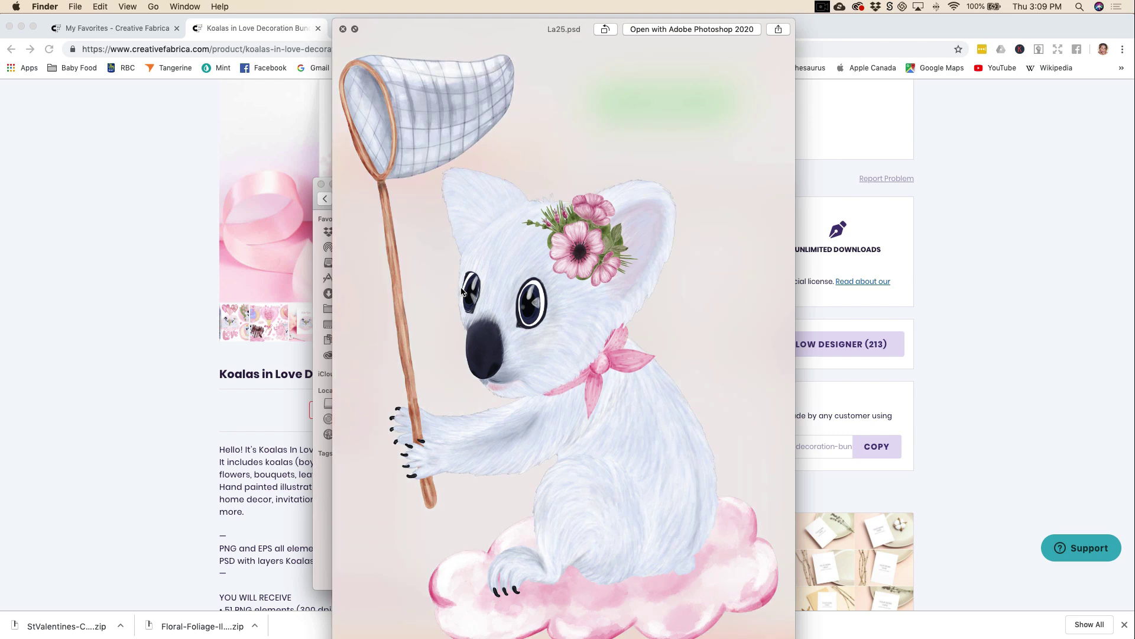
key(Down)
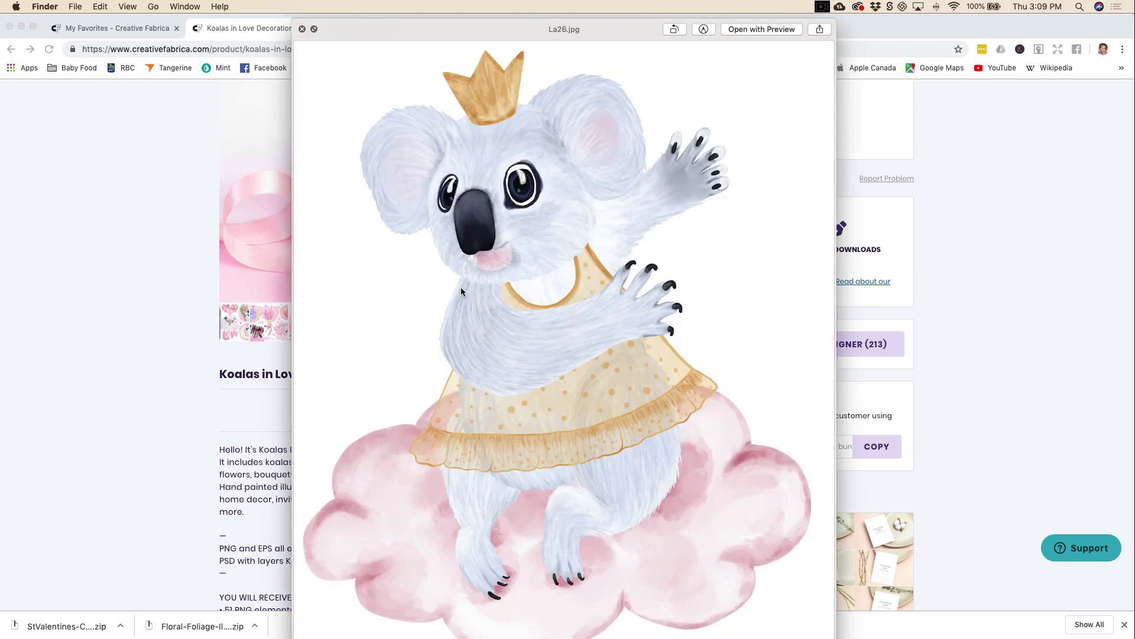
key(space)
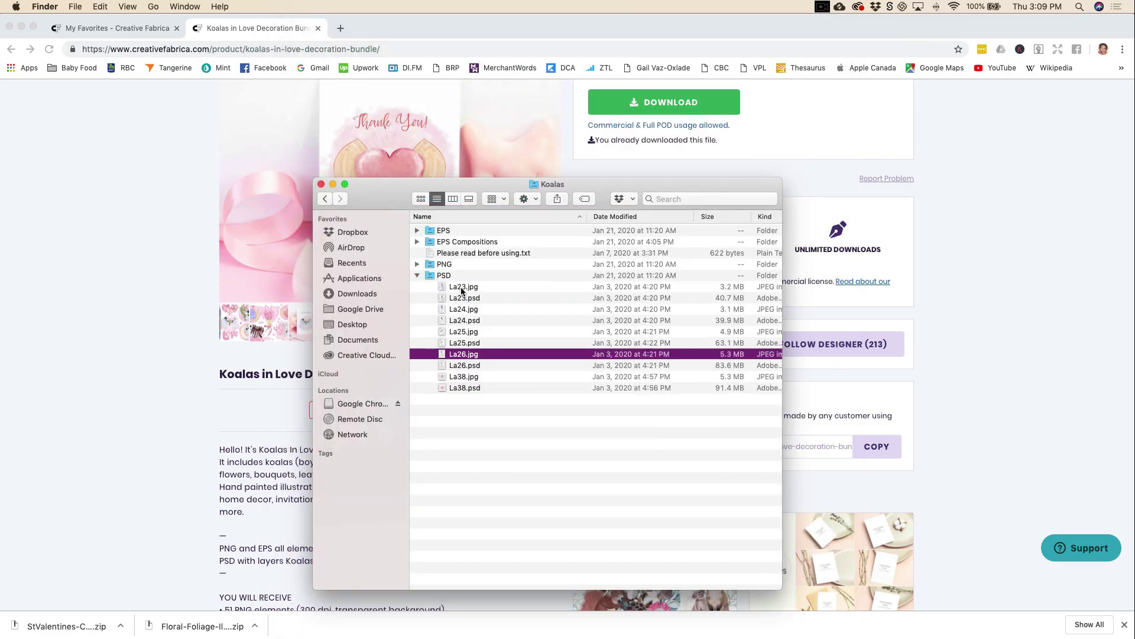
- Switch to InDesign and place the Composition08 koalas-and-heart artwork from the EPS Compositions folder onto the blank page at 100%
key(super+Tab)
scroll(836, 316, up, 1)
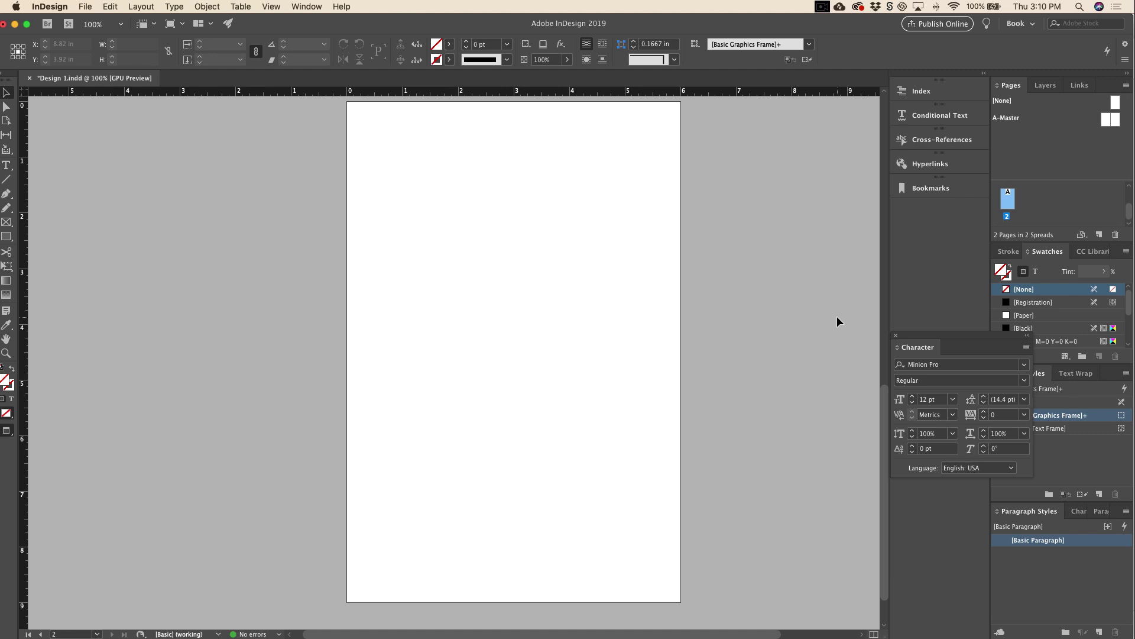
key(super+d)
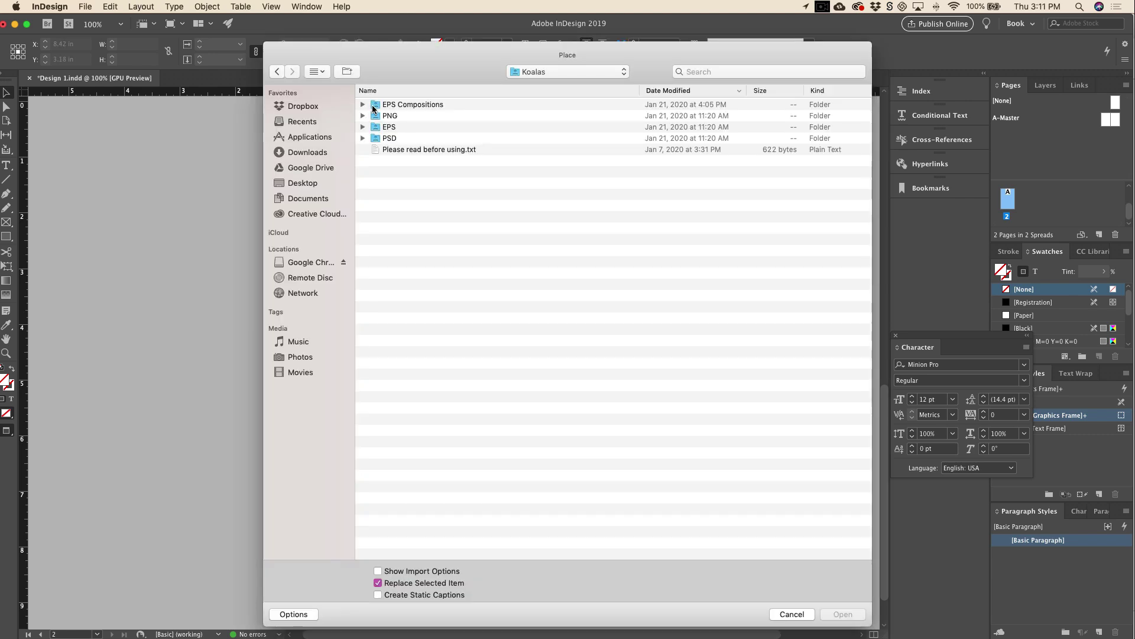
click(373, 107)
double_click(373, 107)
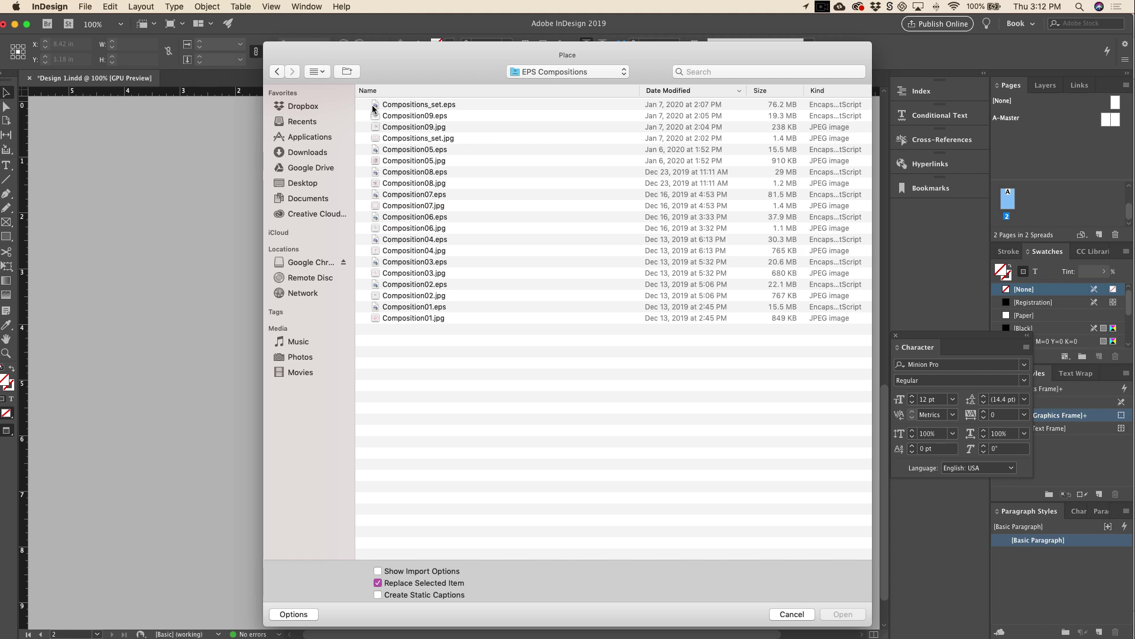
click(421, 109)
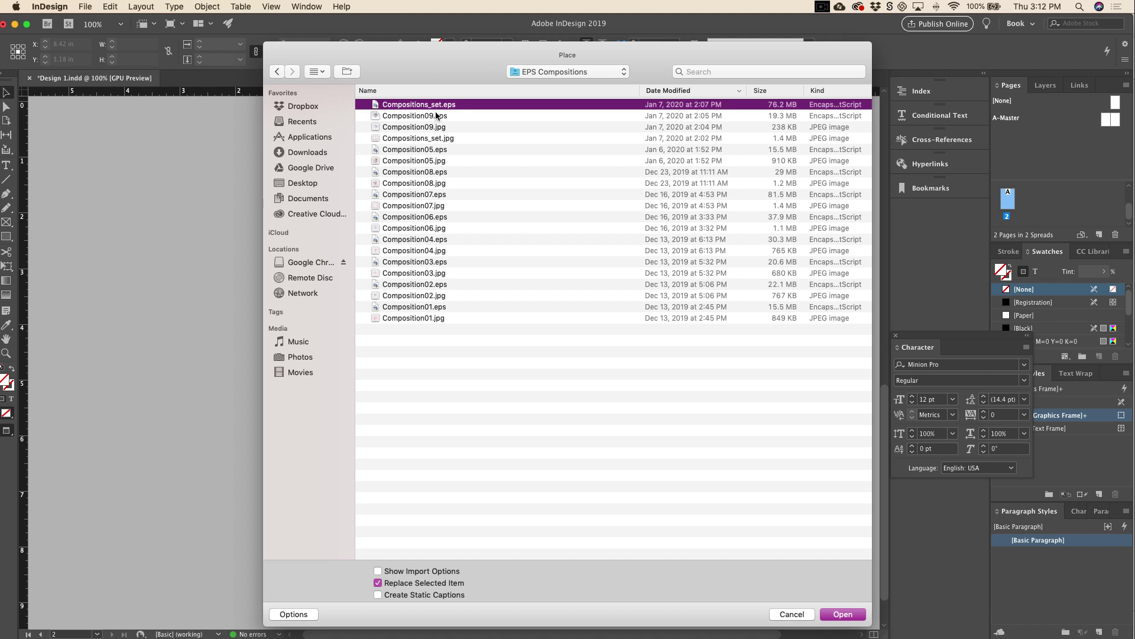
click(456, 182)
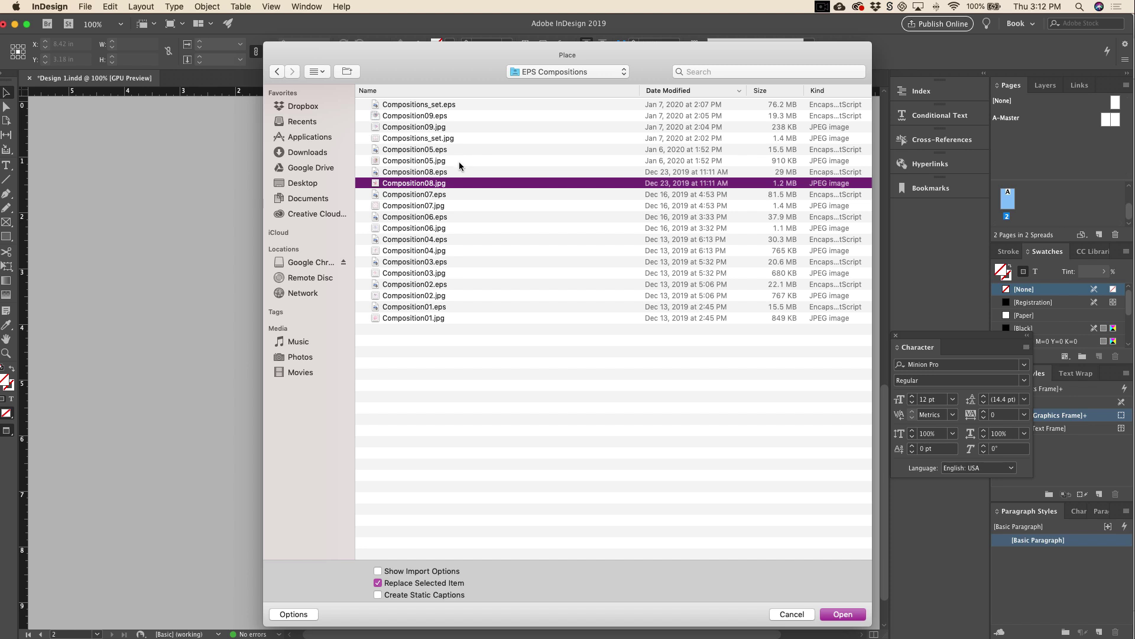
click(438, 195)
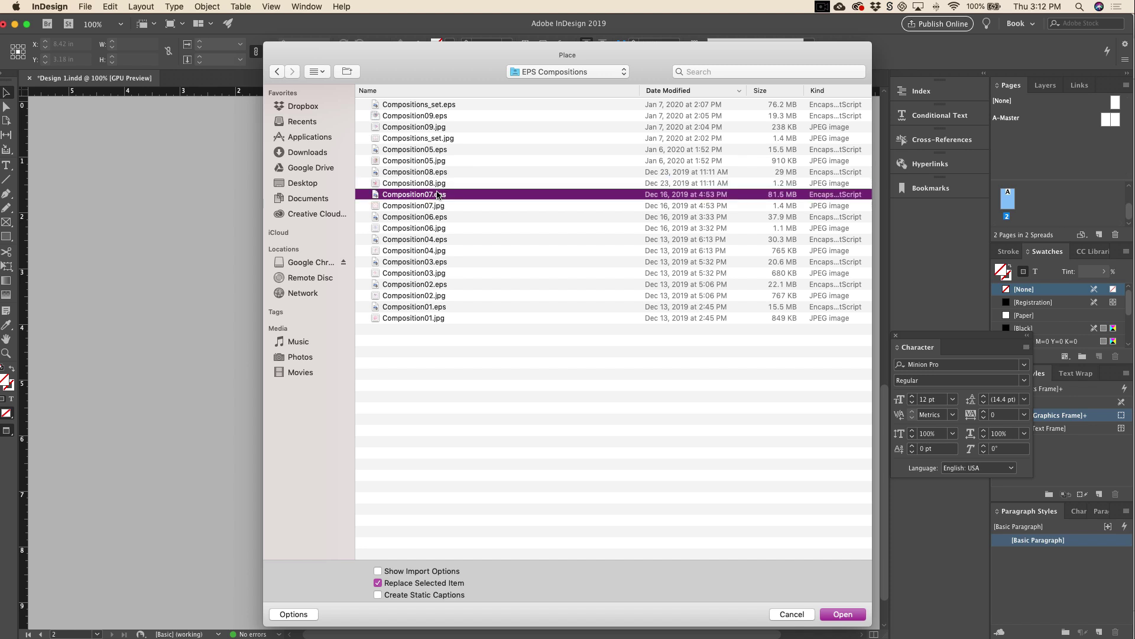
double_click(437, 194)
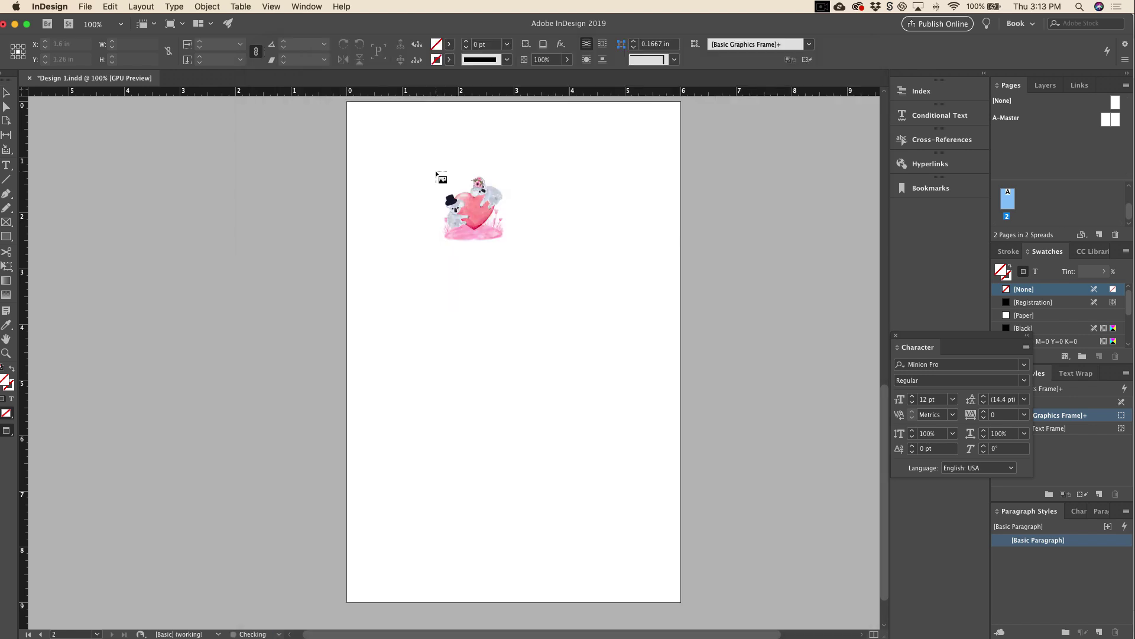
mouse_move(361, 184)
mouse_down()
mouse_move(621, 450)
mouse_move(633, 493)
mouse_up()
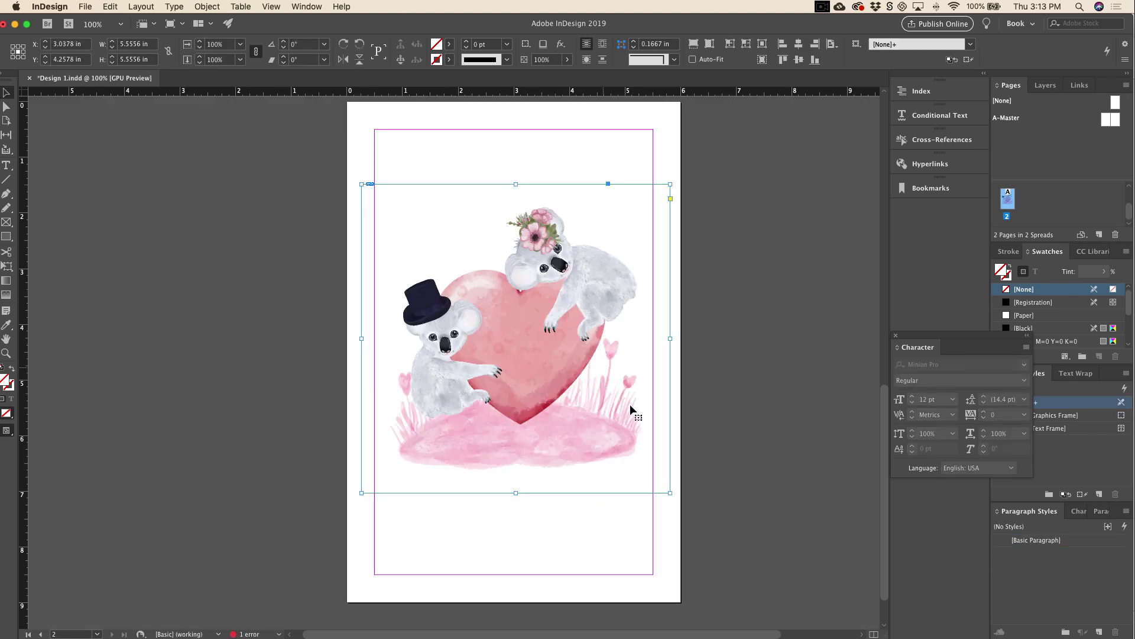
- Enlarge the koala artwork to slightly wider than the page and move it lower, then deselect it and show the page in preview mode
drag(670, 492, 685, 517)
drag(552, 379, 552, 438)
key(super+shift+a)
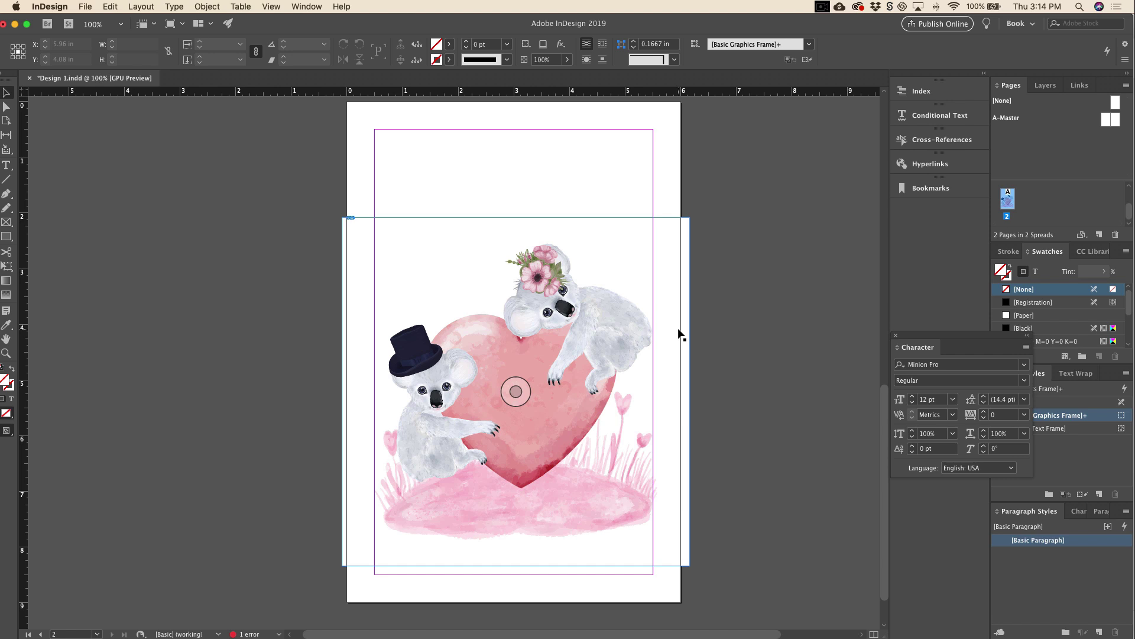
key(w)
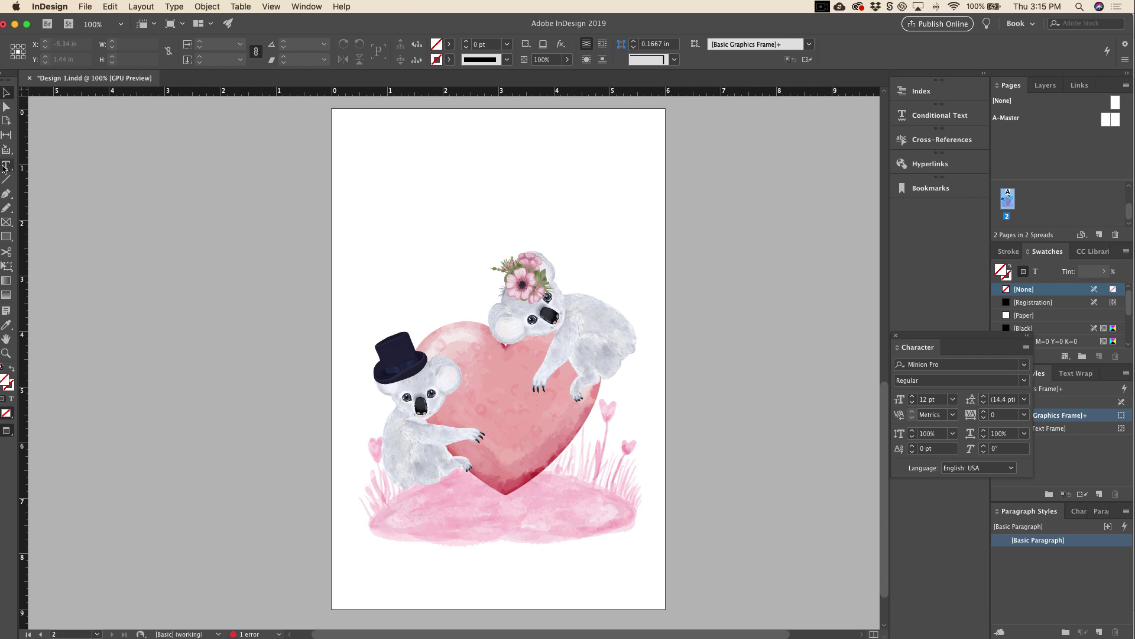
- Draw a gently arched path about 4.2 in wide above the koalas with the Pen tool, about 1.94 in down the page
click(6, 194)
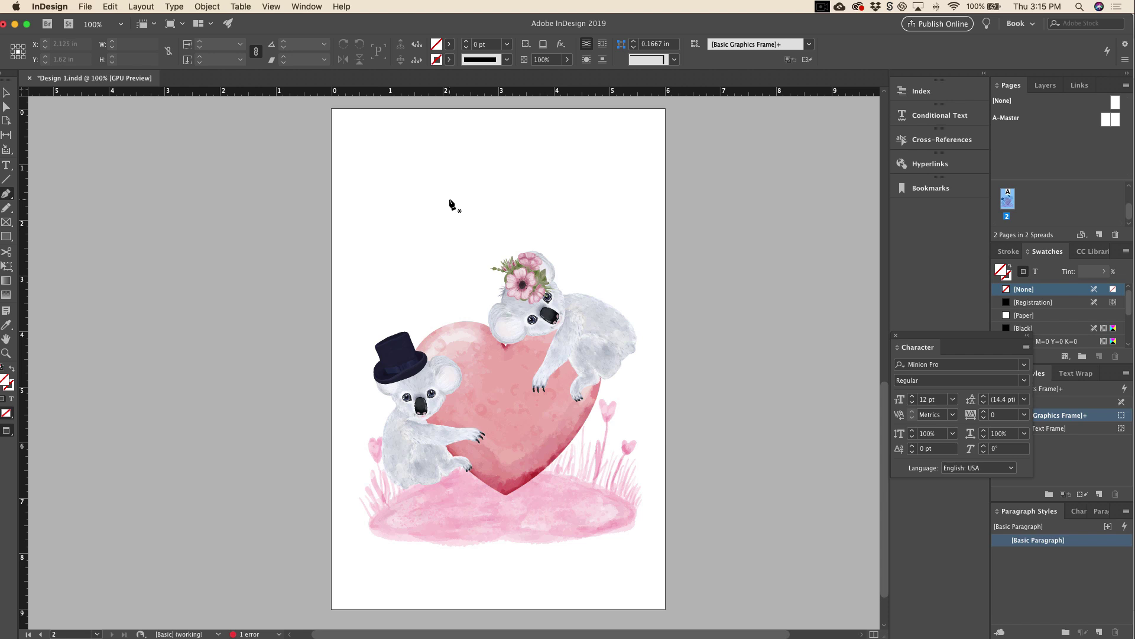
click(378, 221)
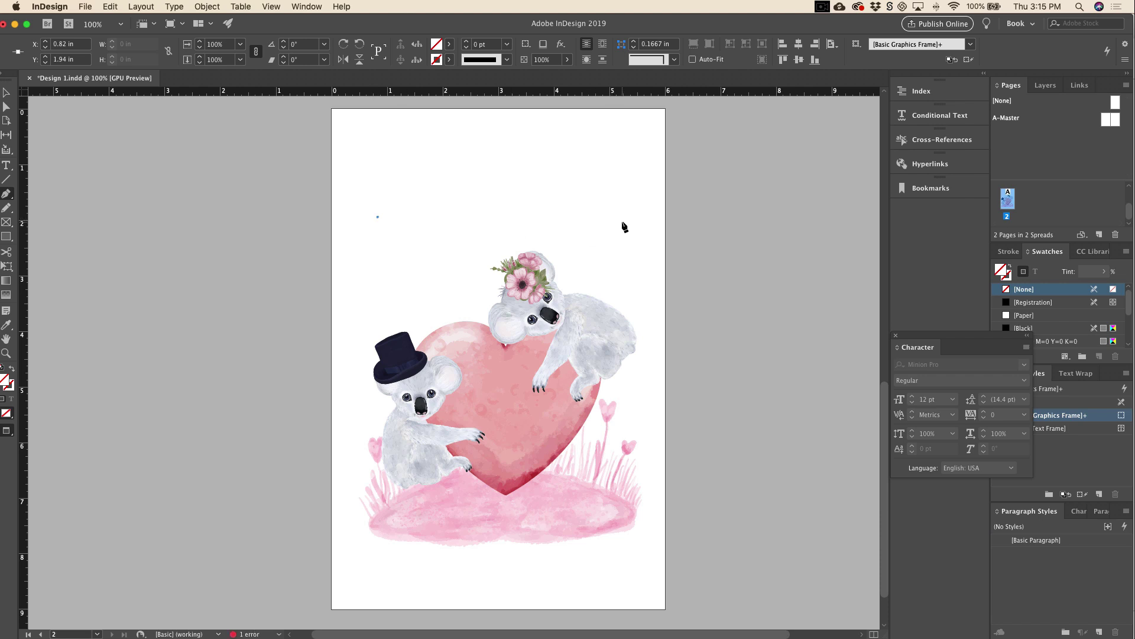
drag(610, 216, 716, 239)
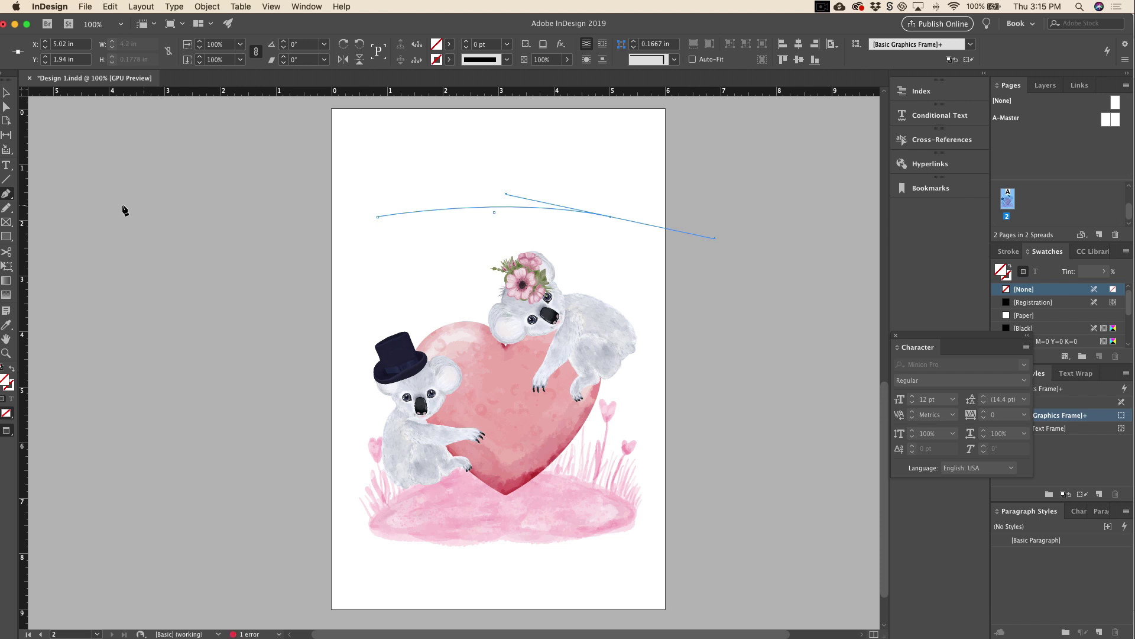
- Add "Will you be mine?" as type on the arched path and select the whole phrase
click(12, 171)
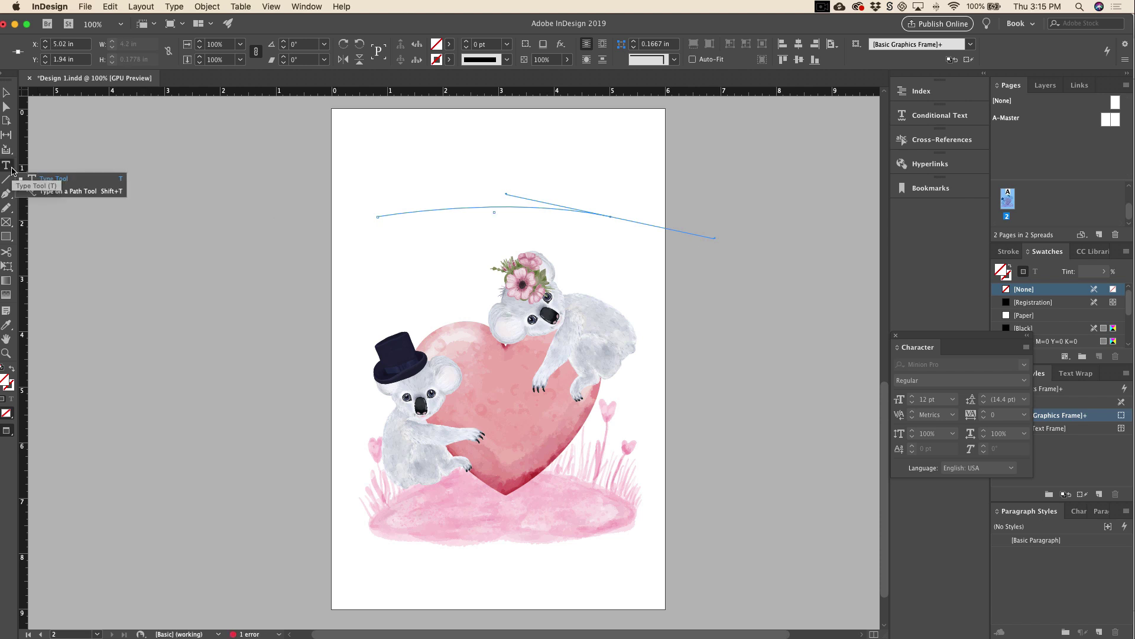
click(33, 192)
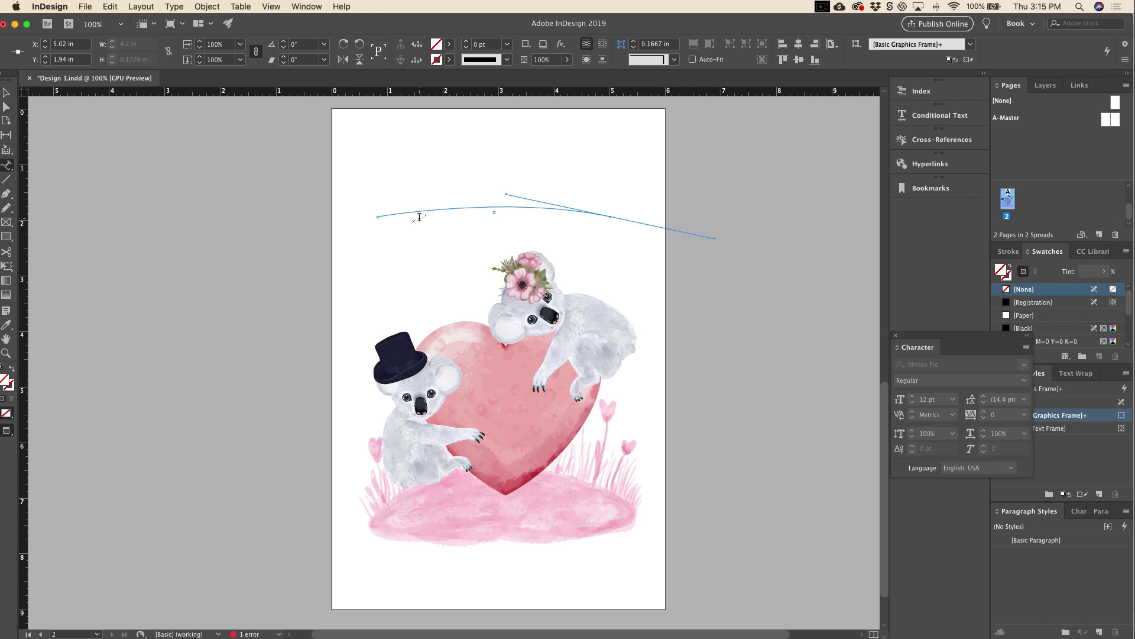
click(378, 214)
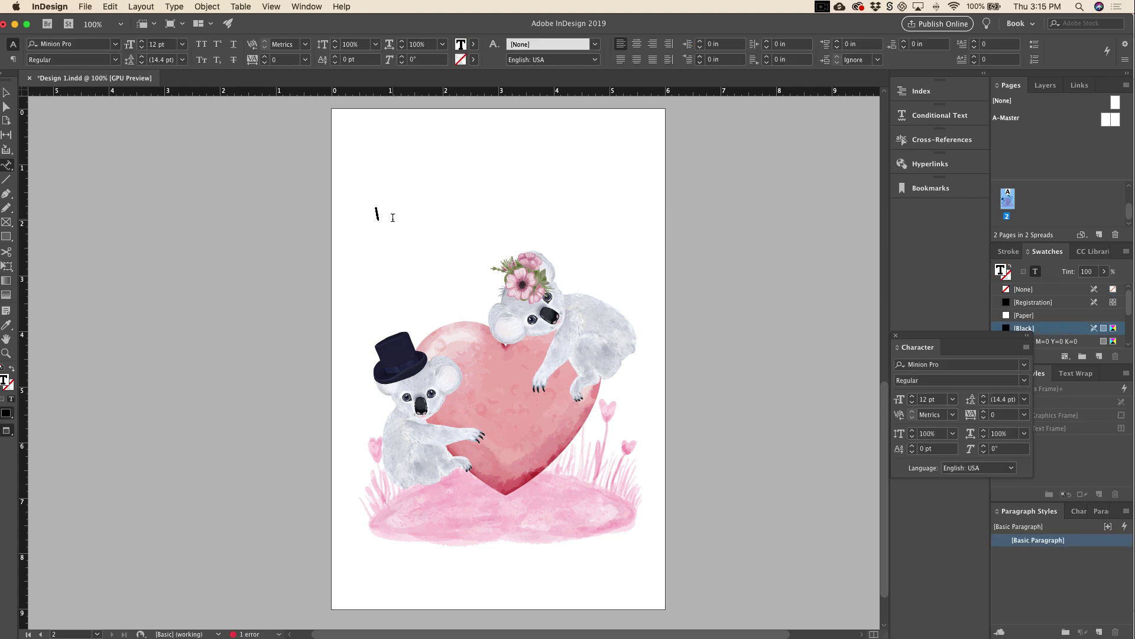
text(Will you be mine?)
triple_click(421, 207)
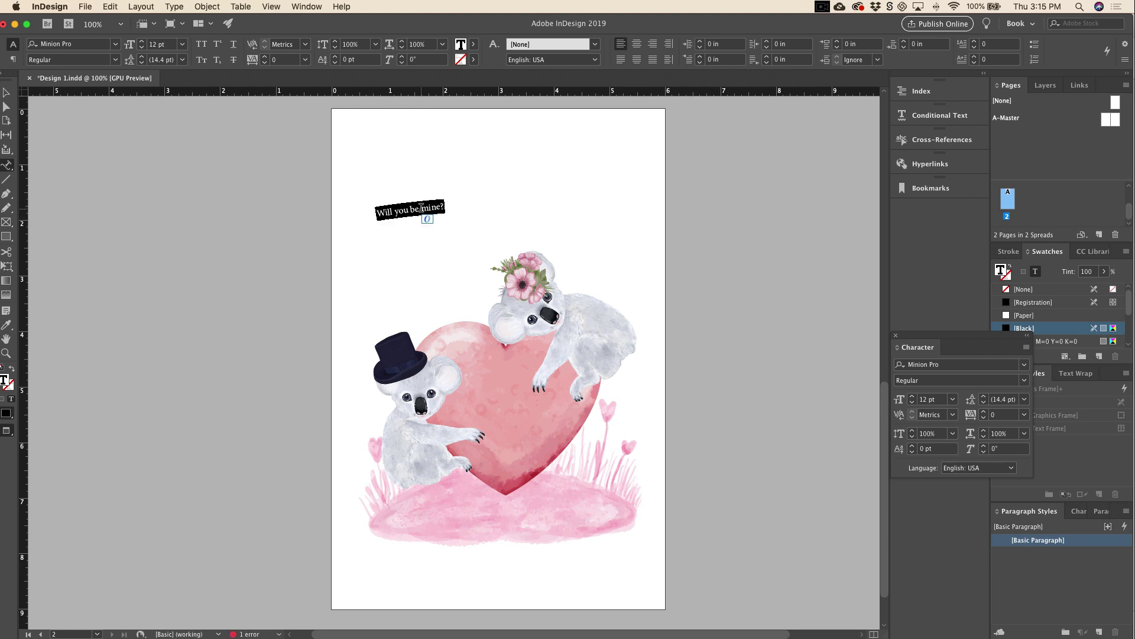
- Set the selected "Will you be mine?" text in the Loveyou font with Optical kerning
click(88, 45)
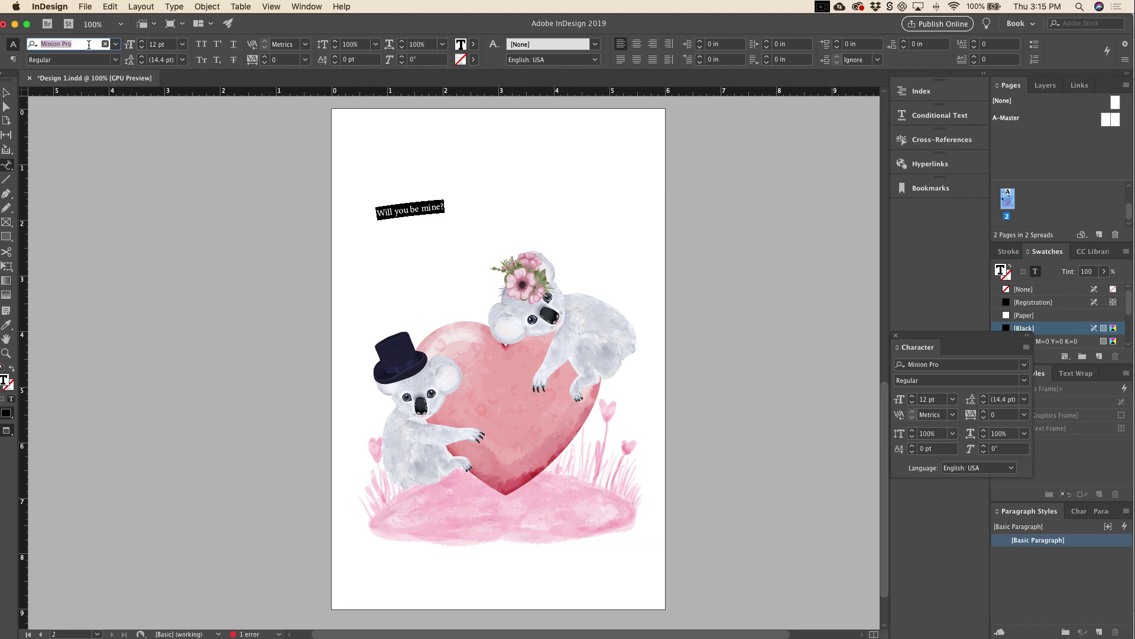
text(ove)
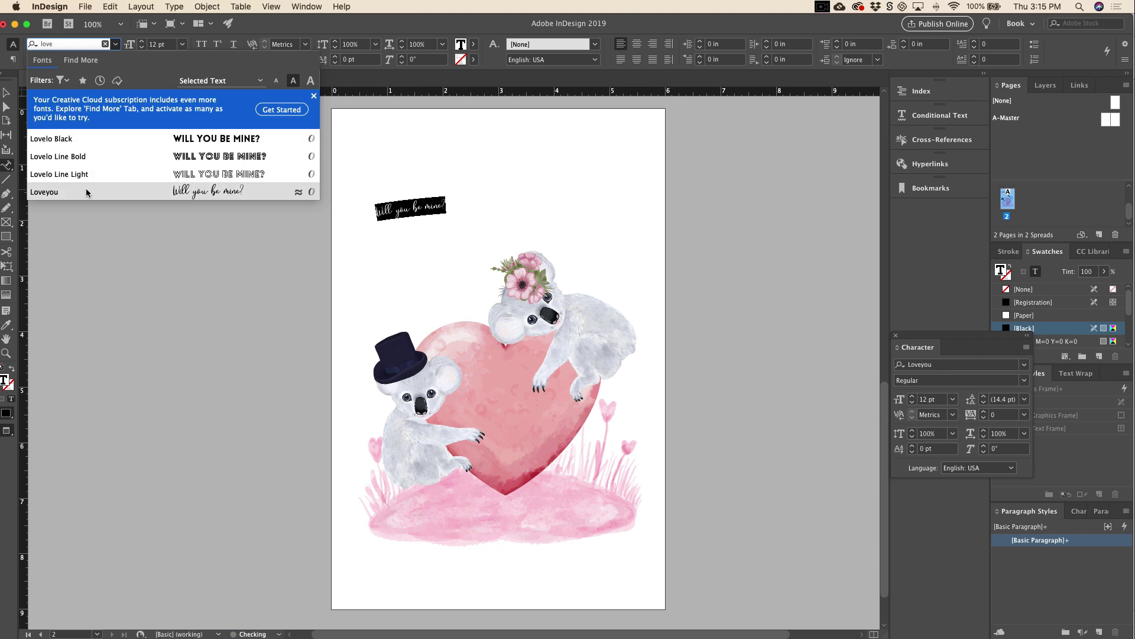
click(86, 192)
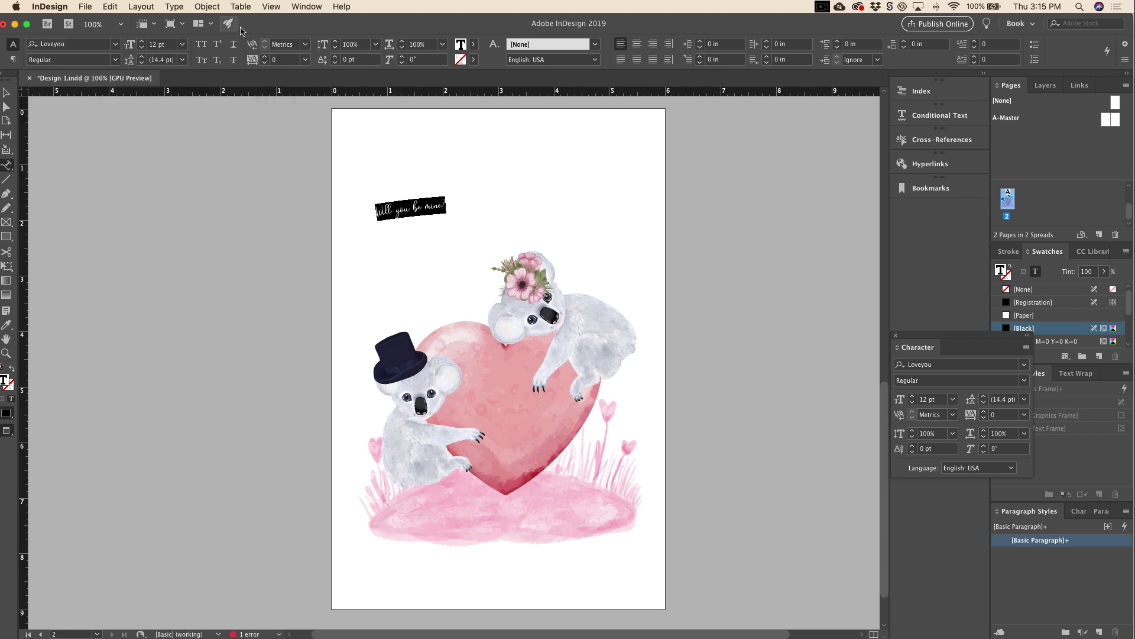
click(306, 45)
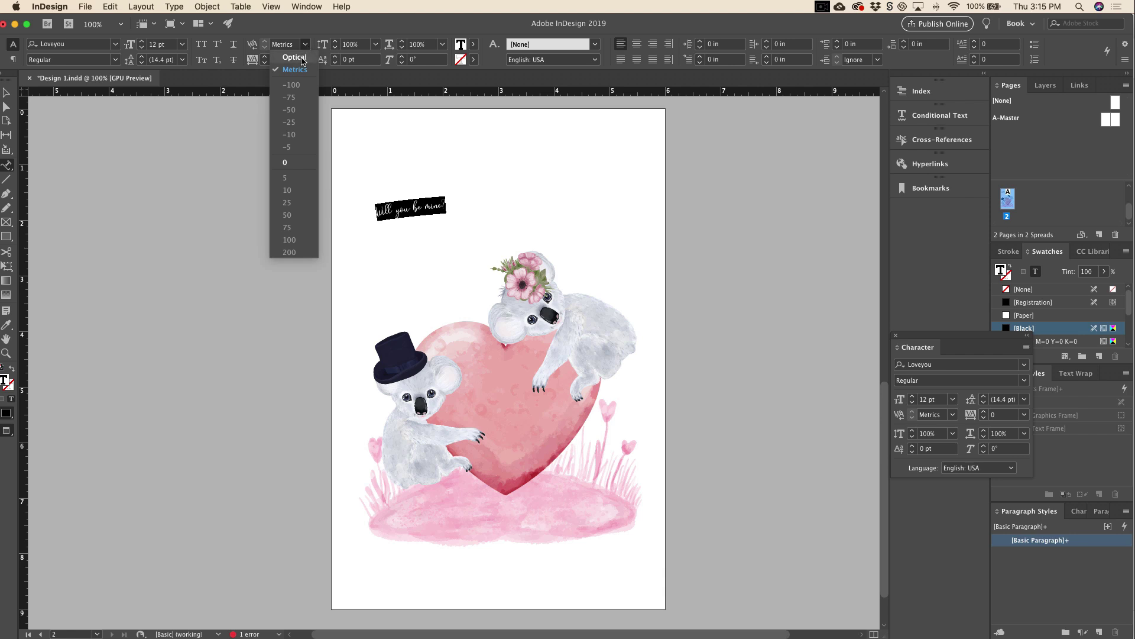
click(302, 59)
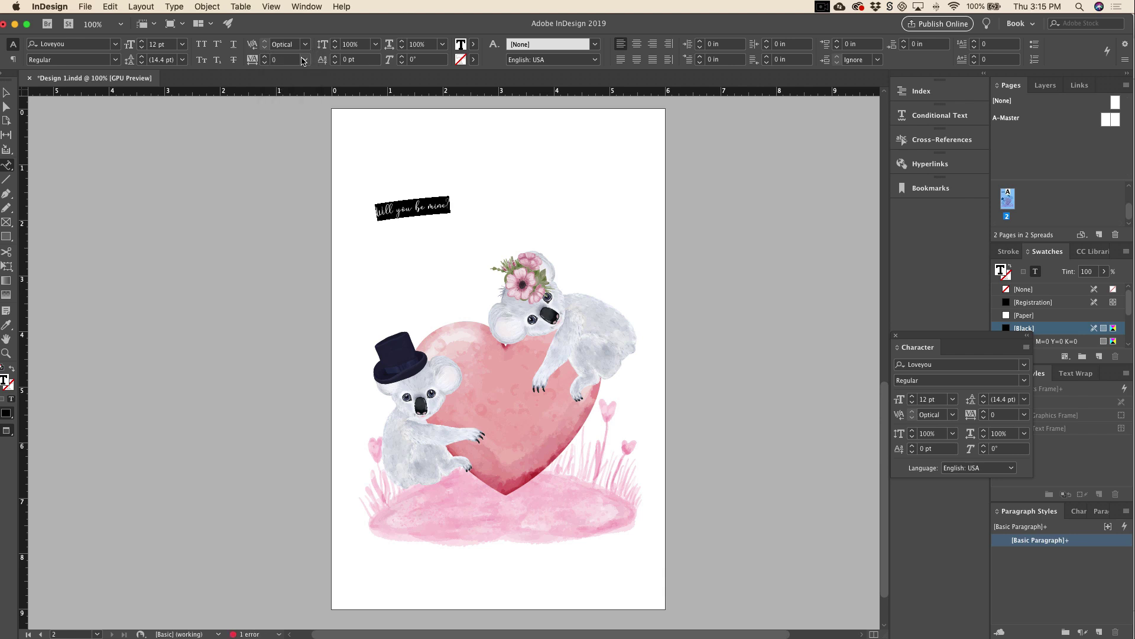
- Enlarge the curved phrase to 38 pt
click(183, 44)
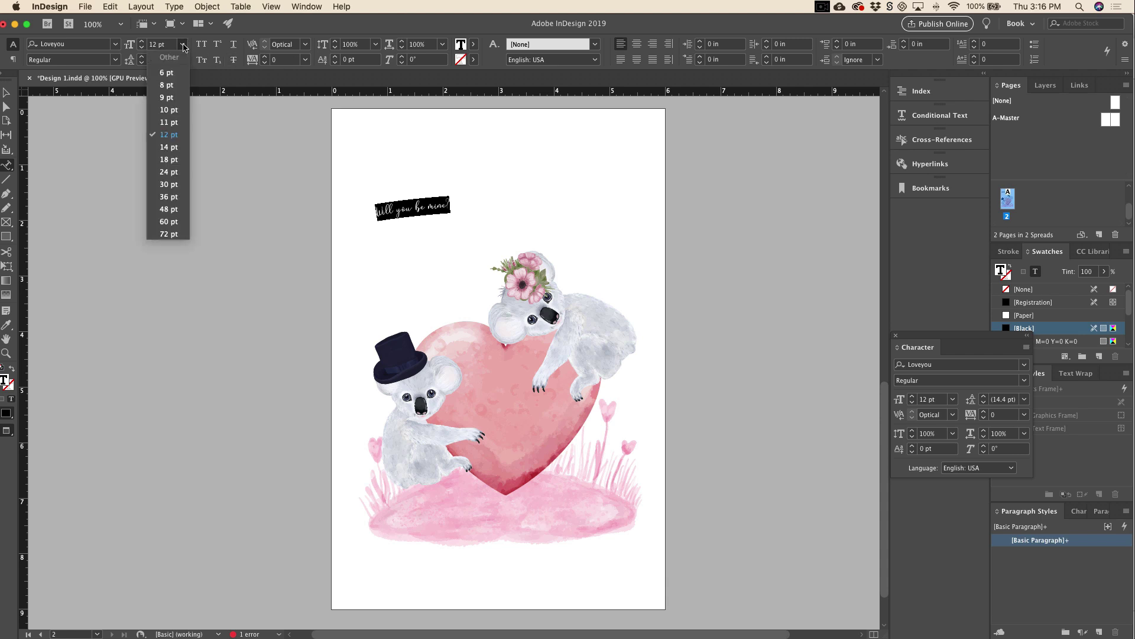
click(171, 196)
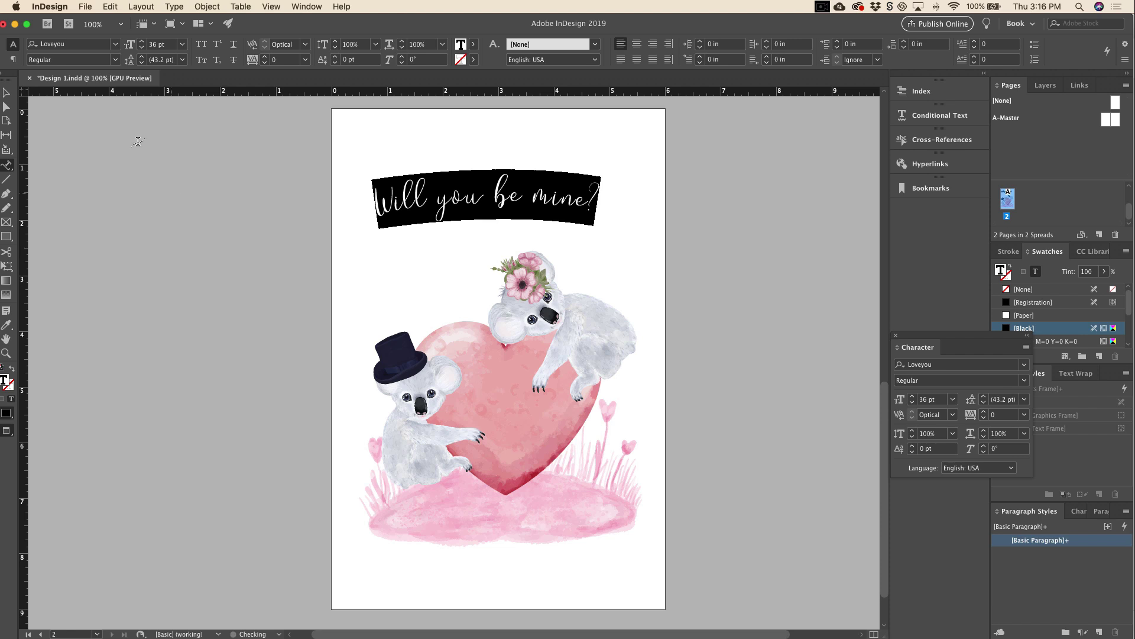
click(142, 41)
click(142, 42)
click(142, 41)
click(141, 42)
click(141, 47)
click(142, 47)
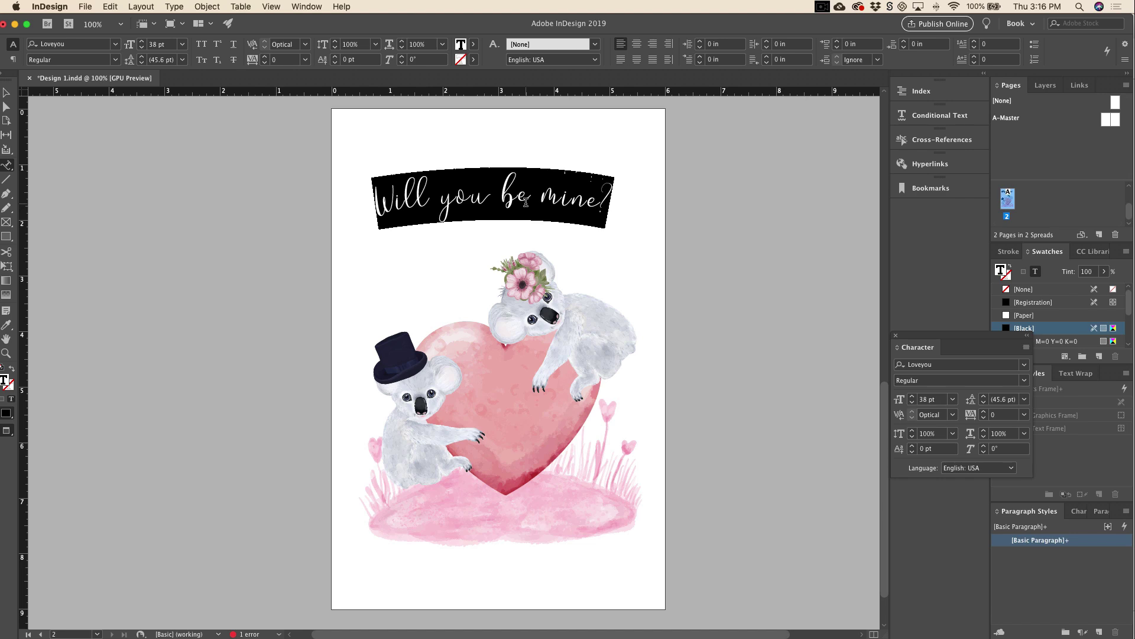
- Tighten the tracking of the whole curved phrase to -50
key(super+equal)
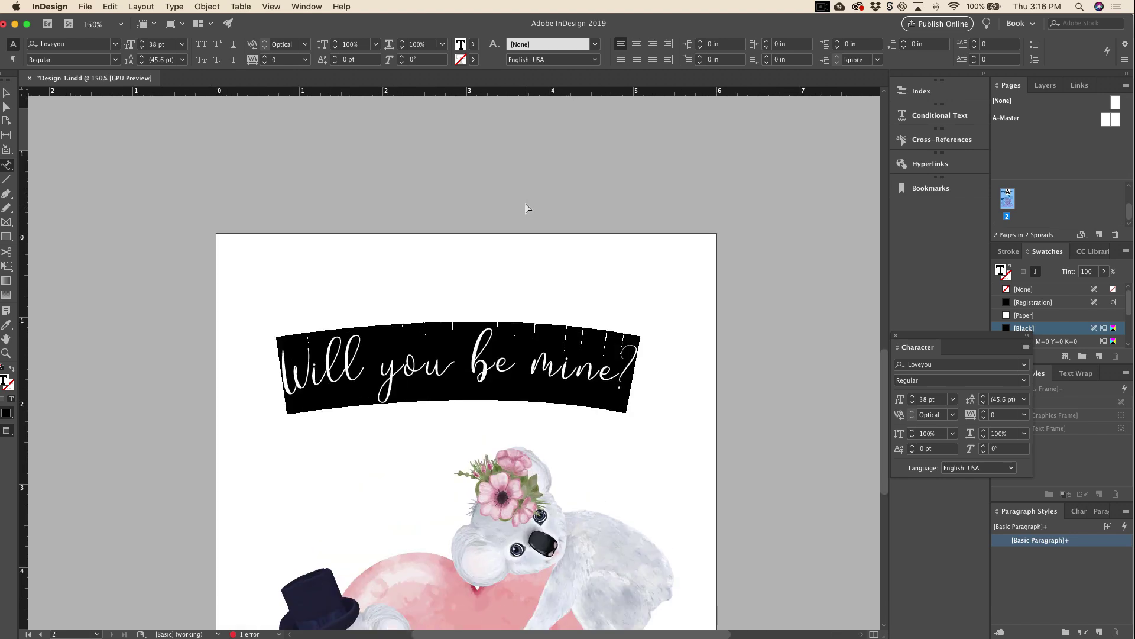
key(super+equal)
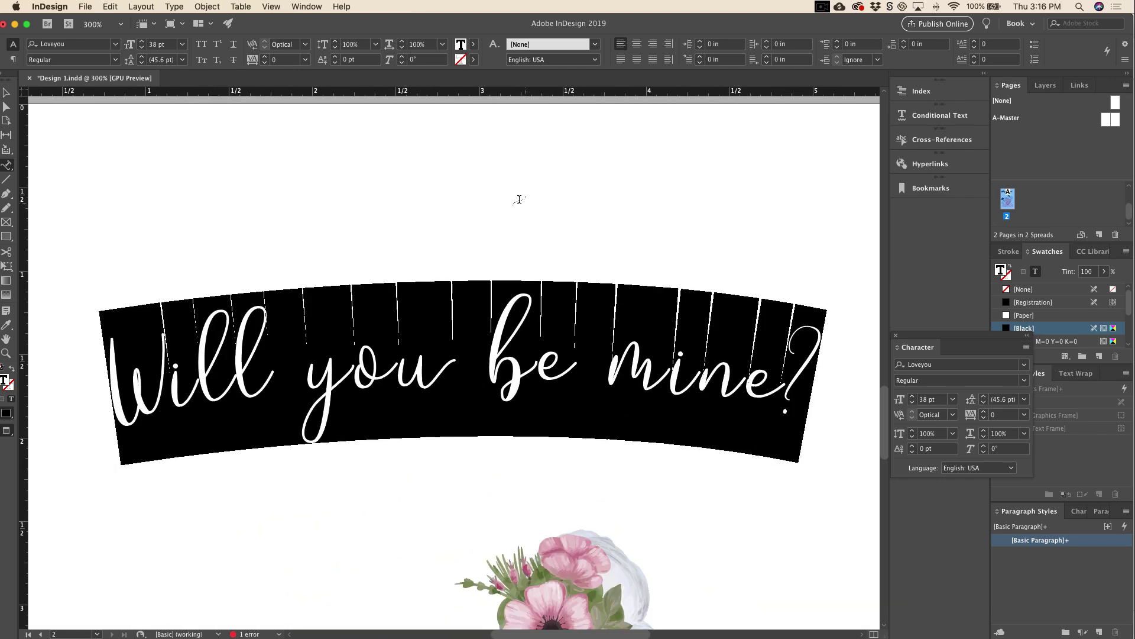
scroll(496, 270, down, 1)
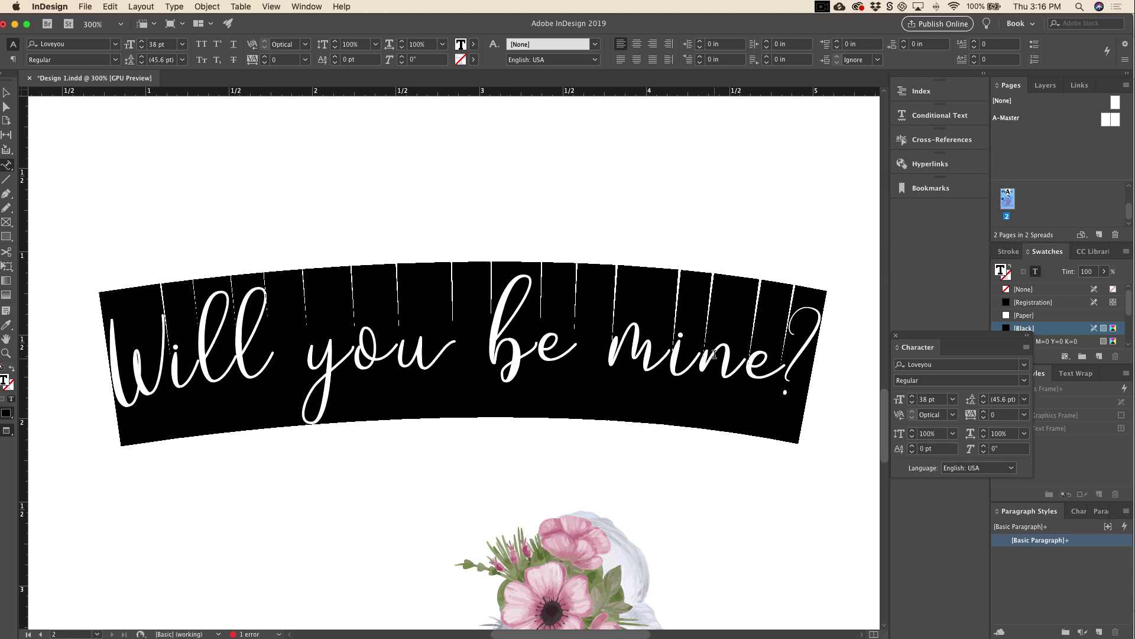
key(super+minus)
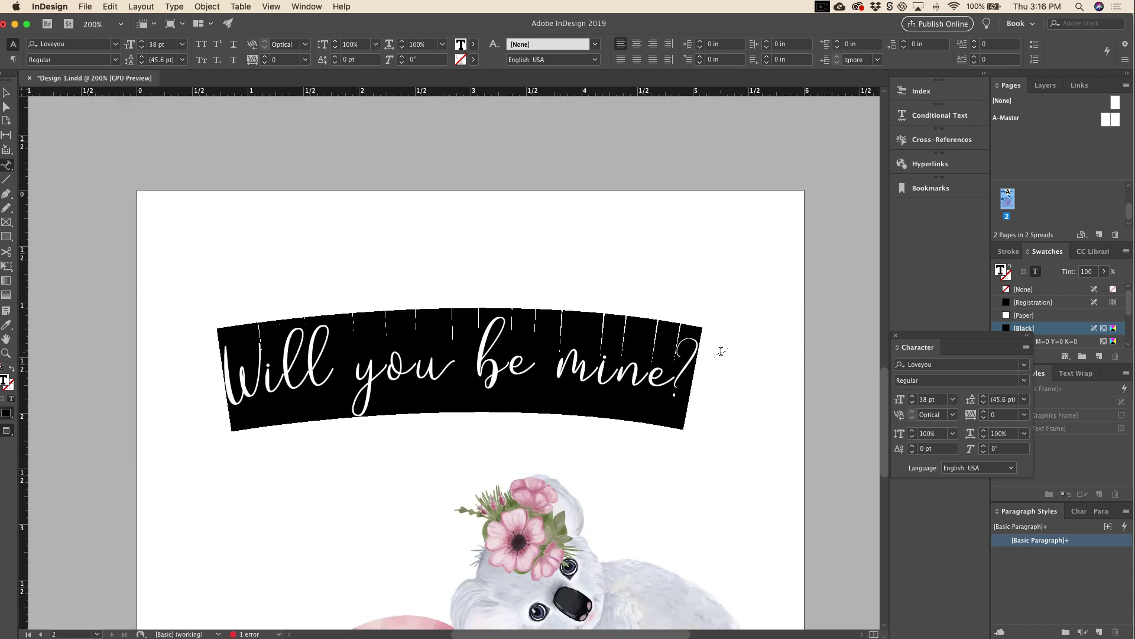
click(264, 63)
click(265, 63)
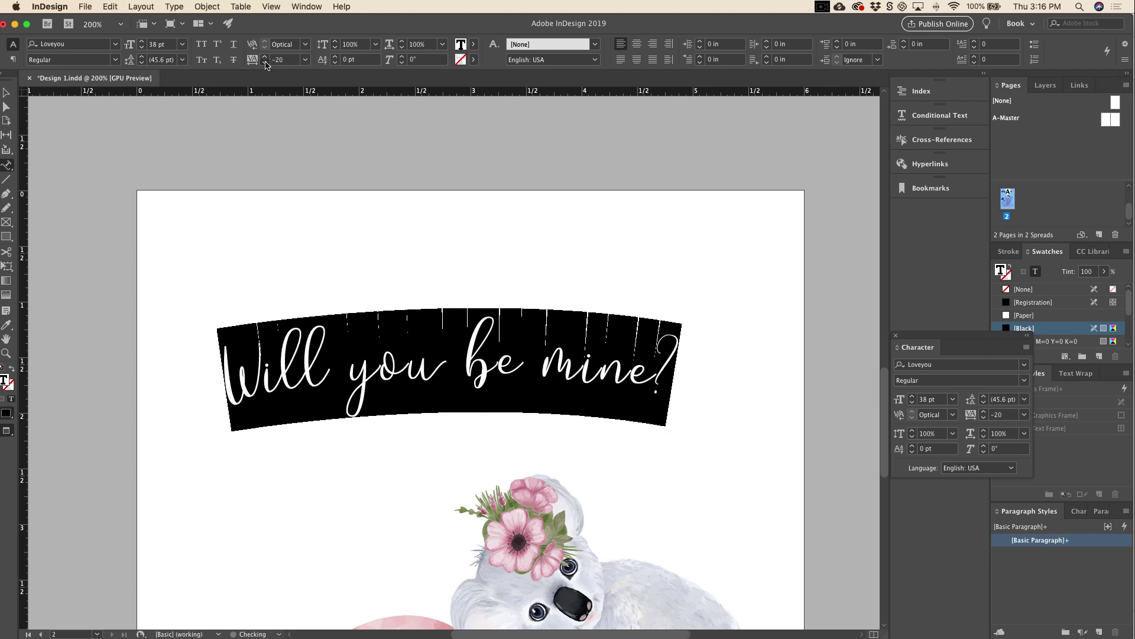
click(265, 62)
click(265, 62)
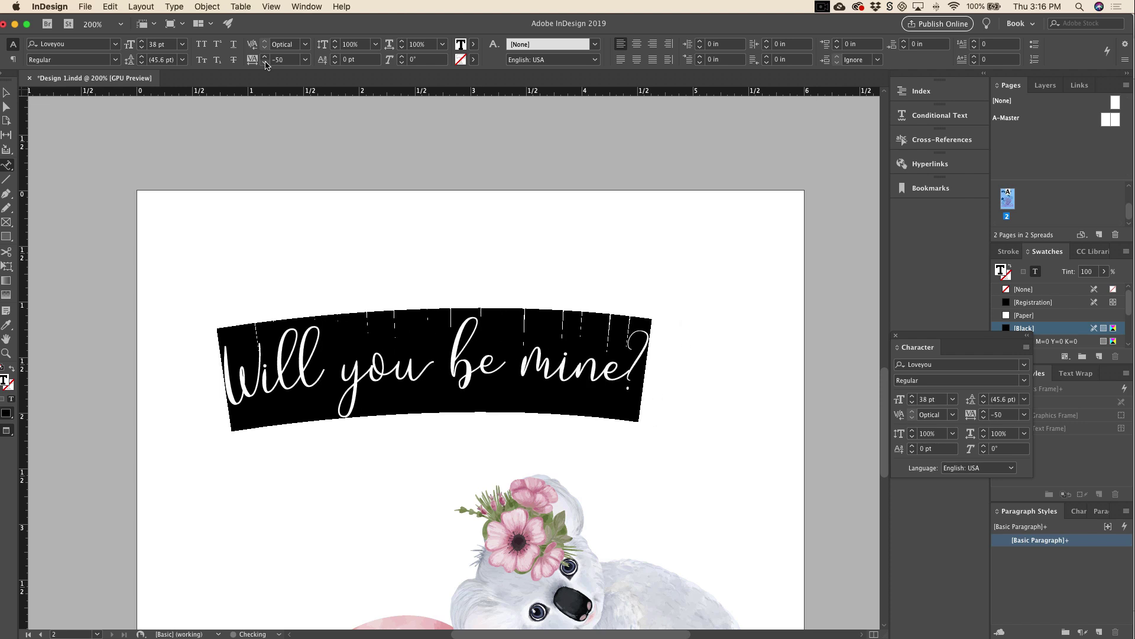
- Increase the curved phrase's font size to 43 pt so it still fits on the path
click(142, 41)
click(143, 41)
click(142, 41)
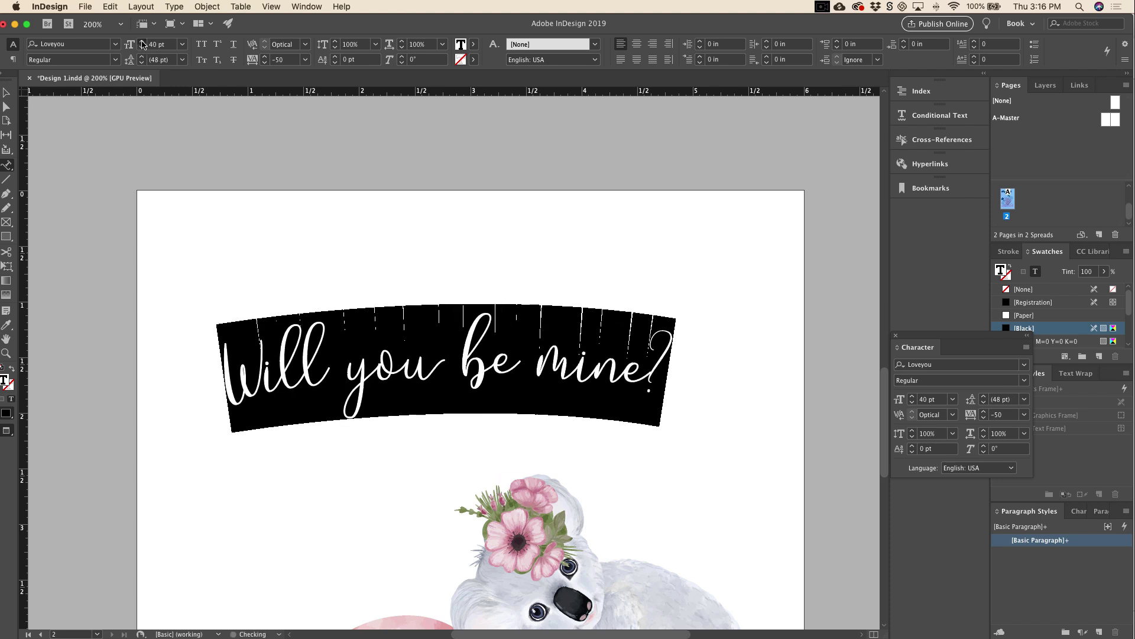
click(142, 41)
click(143, 41)
click(142, 41)
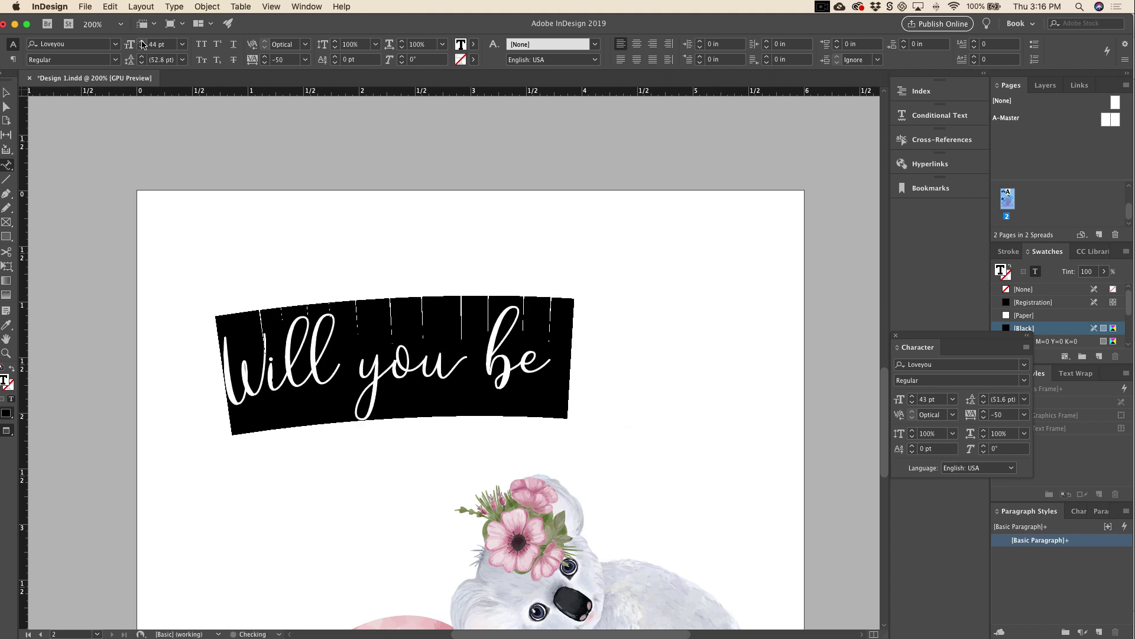
click(142, 49)
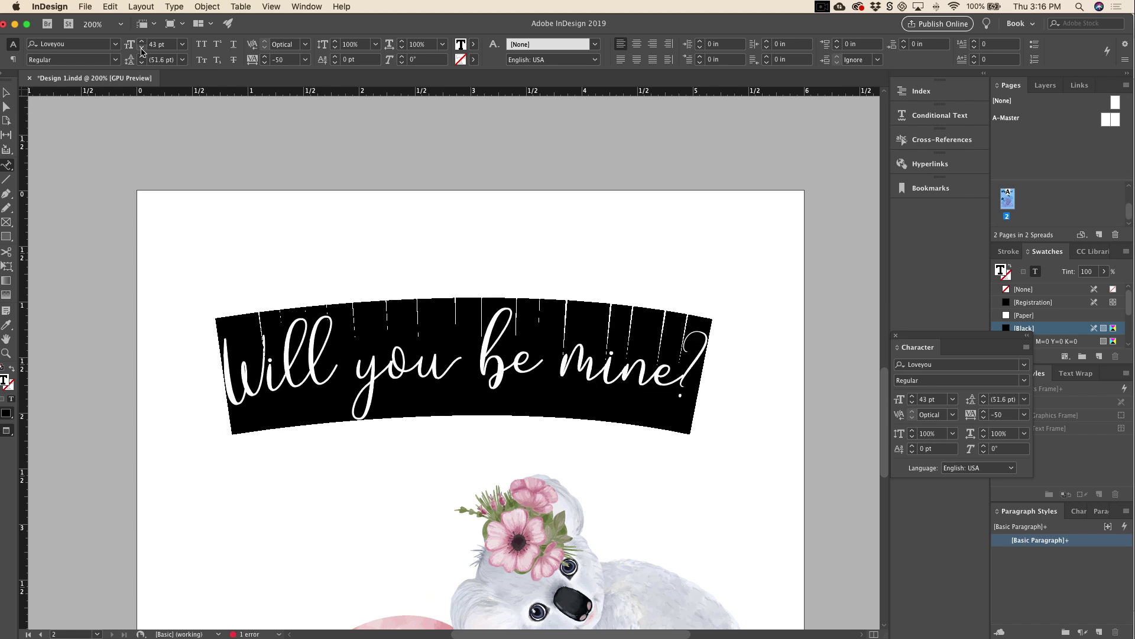
- Select the curved text path as an object and centre it horizontally on the page
key(super+minus)
key(super+minus)
key(super+minus)
key(super+minus)
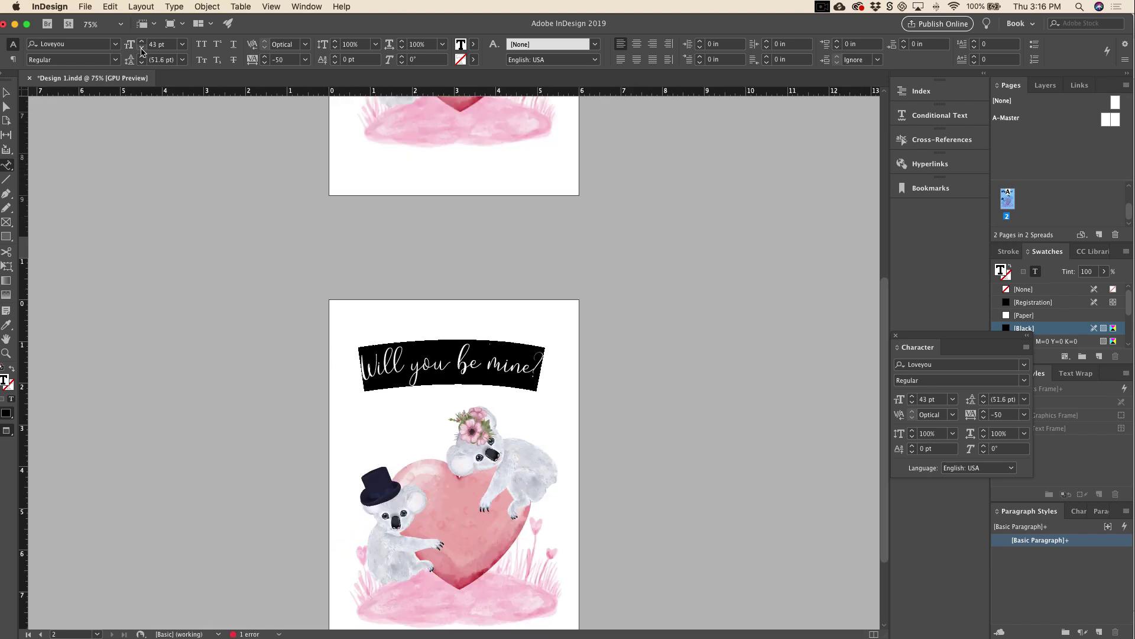
scroll(406, 299, down, 4)
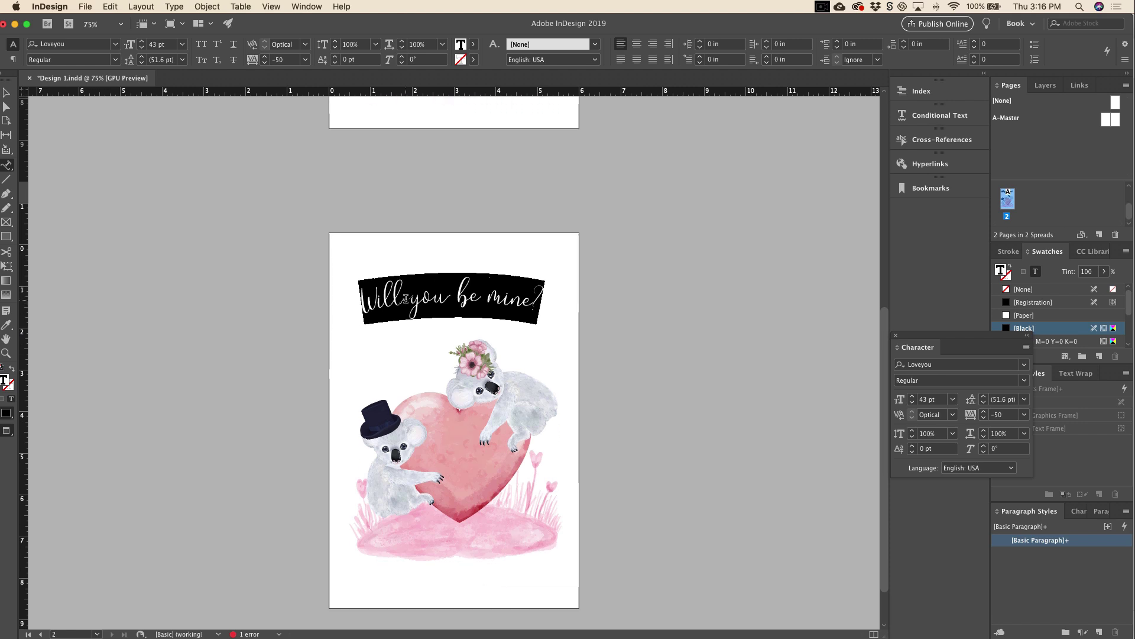
click(6, 93)
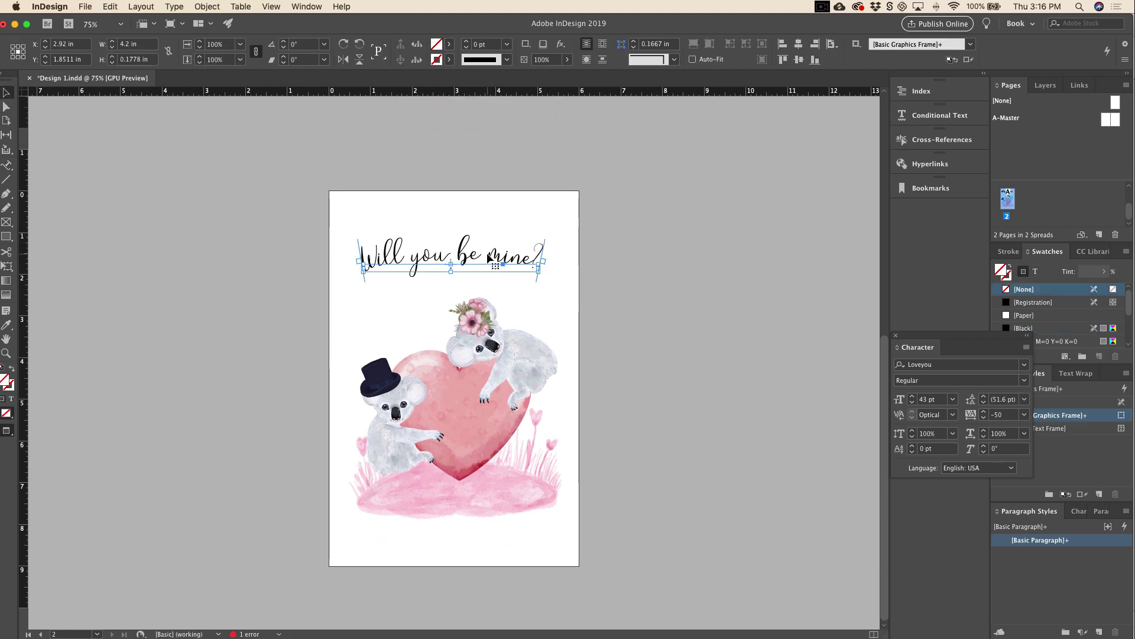
click(799, 44)
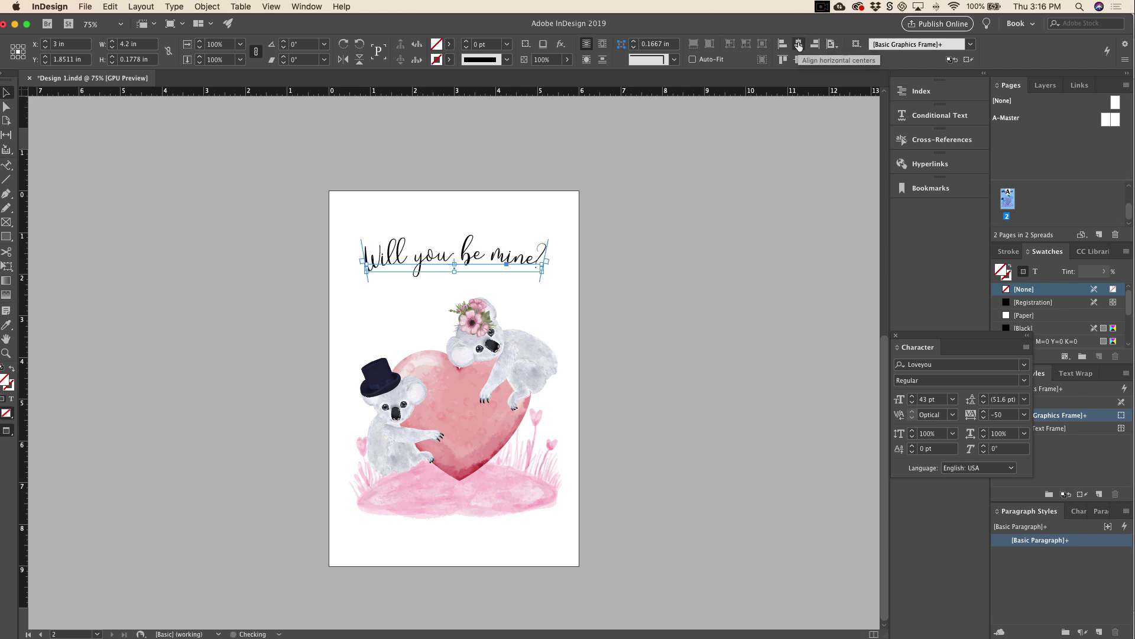
- Colour the whole phrase with the deep pink sampled from the heart's lower edge using the Eyedropper, and deselect it
double_click(431, 252)
key(super+a)
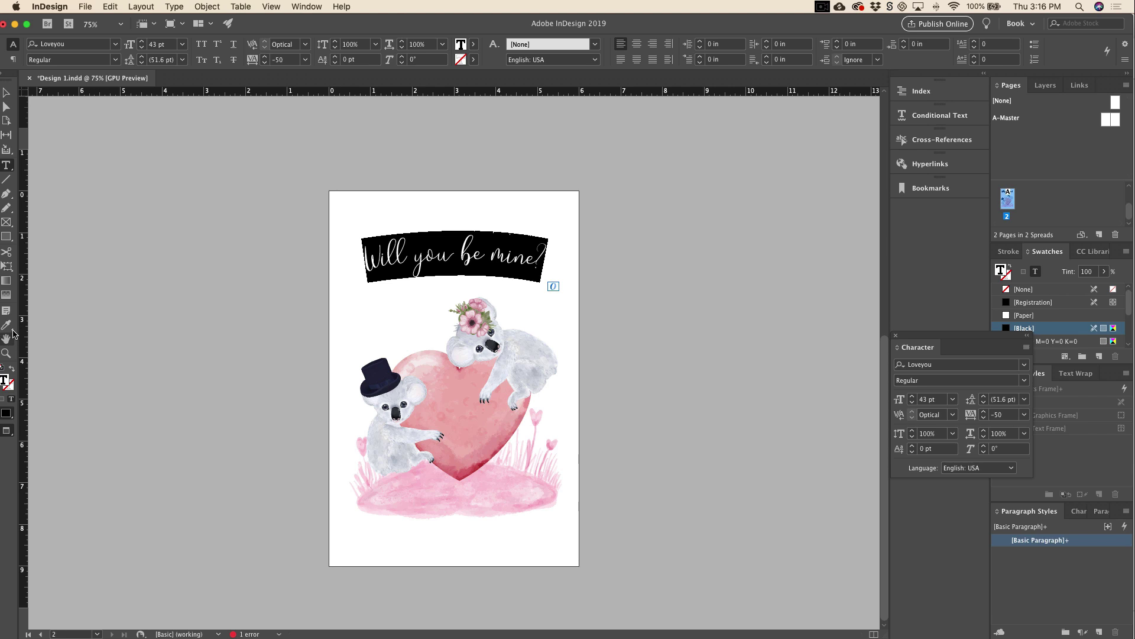
click(11, 325)
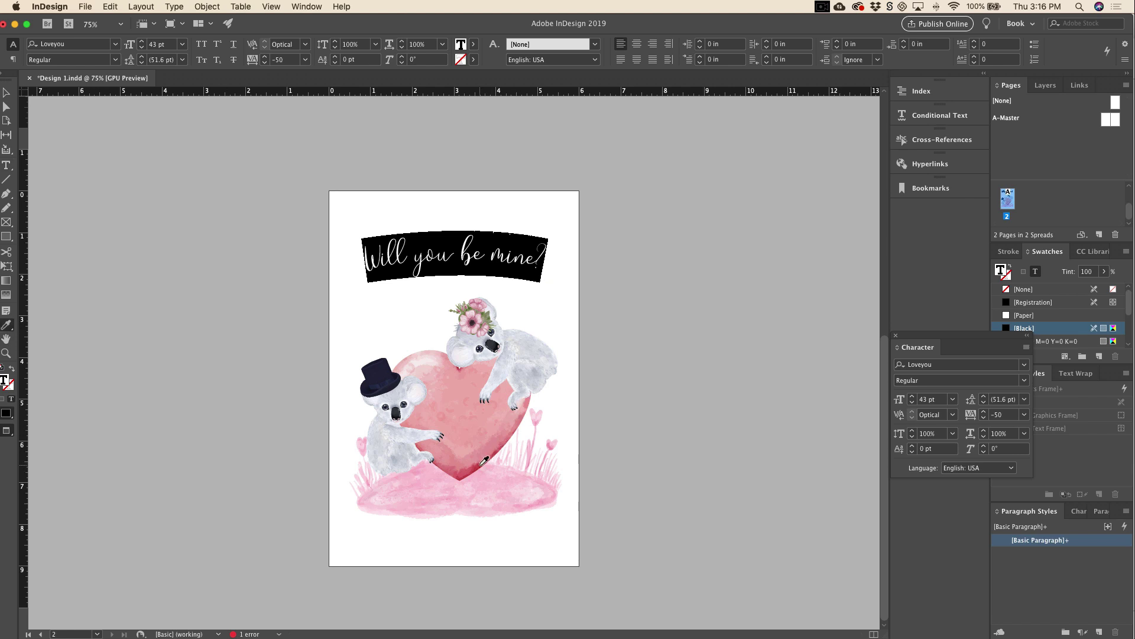
click(484, 460)
click(5, 92)
click(299, 281)
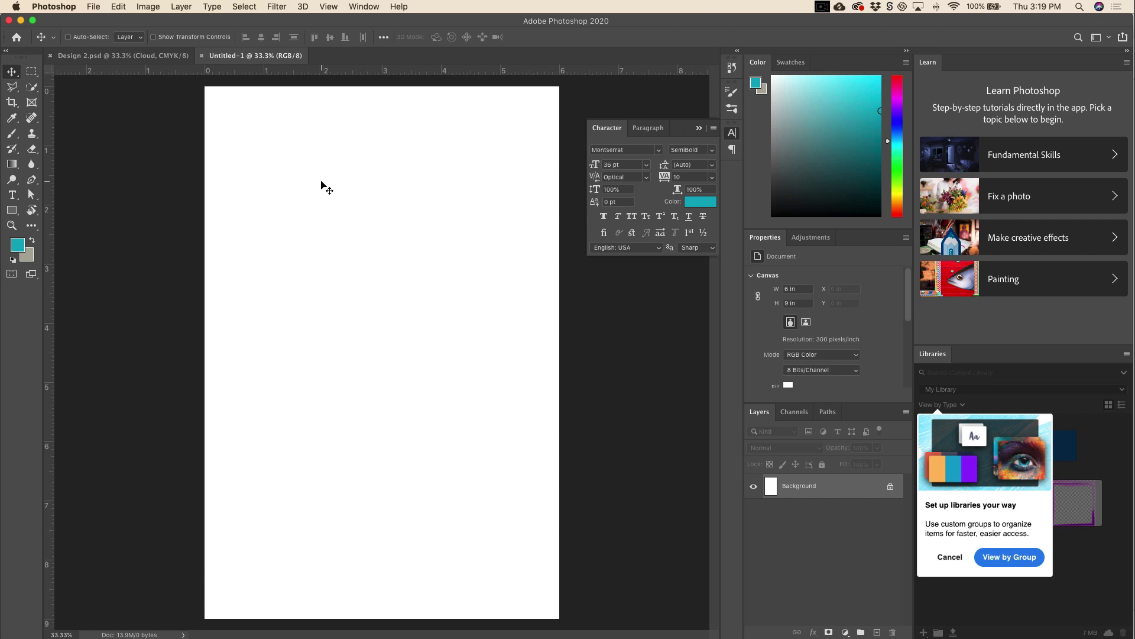
- Open La26.psd from the PSD folder in Photoshop and expand its Koala layer group
key(super+Tab)
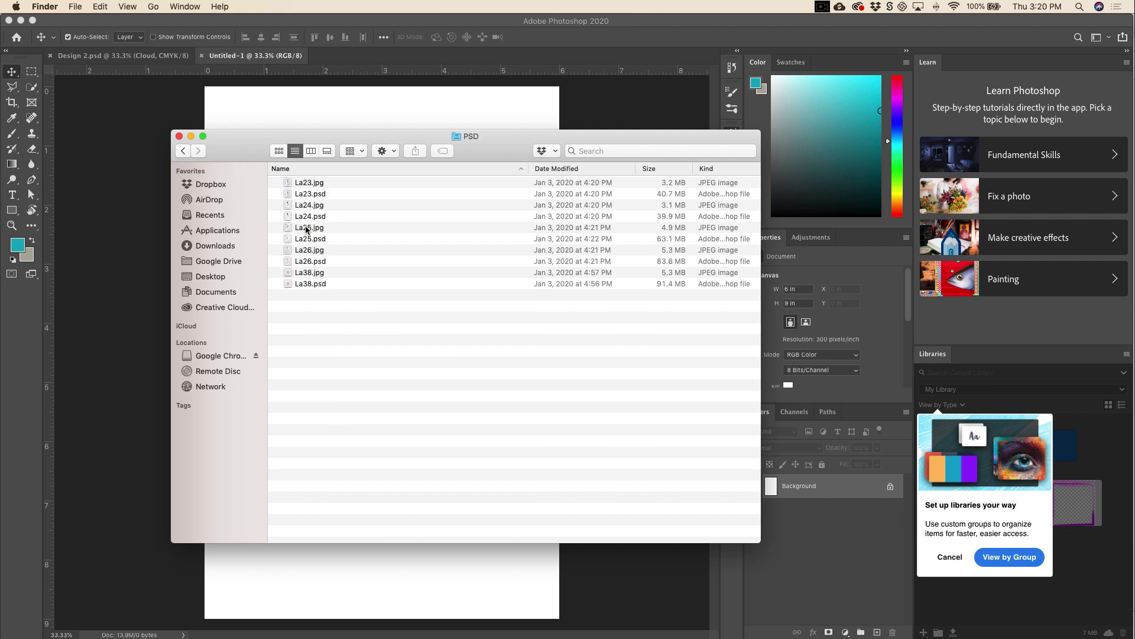
double_click(309, 261)
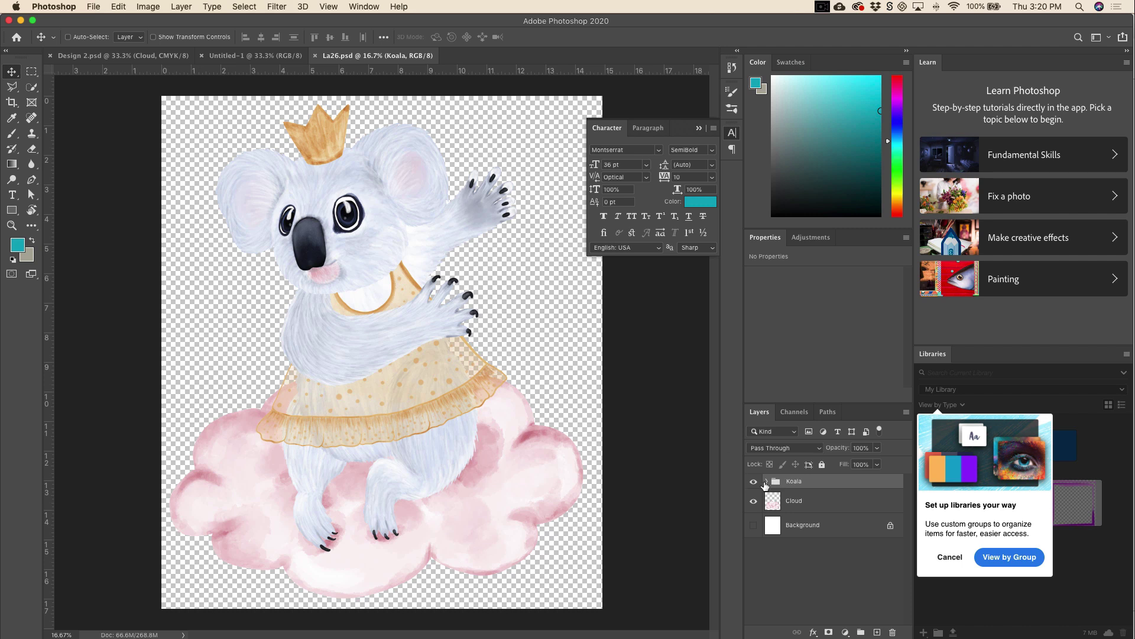
click(766, 482)
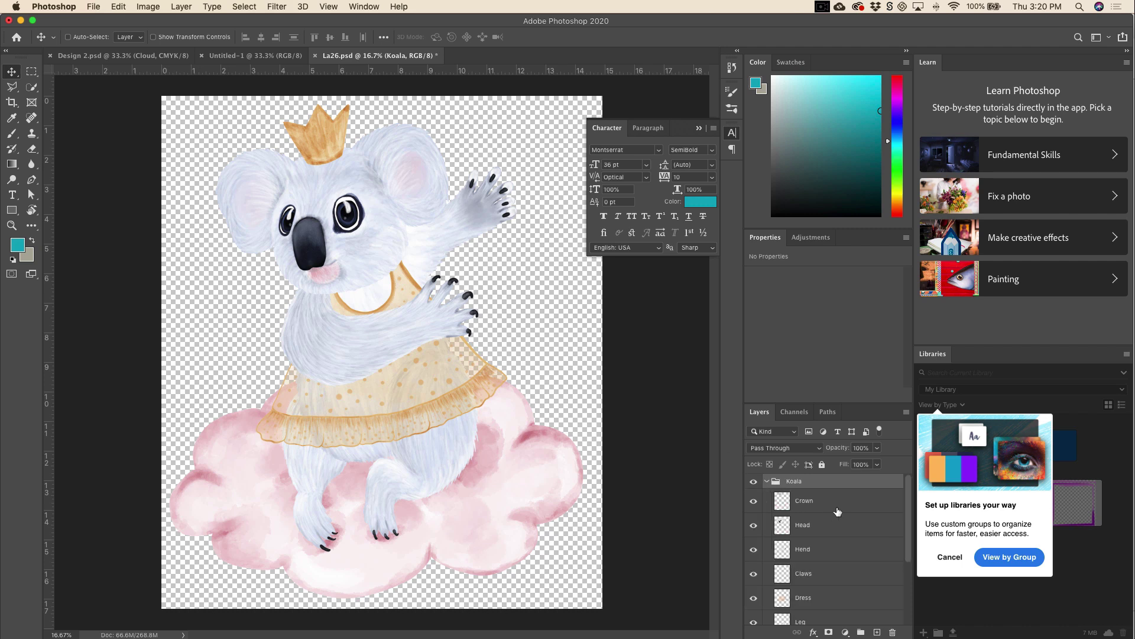
- Examine the Koala group's parts by hiding and reshowing the Crown, Head, Hend and Claws layers, then collapse the group
click(753, 501)
click(753, 501)
click(753, 525)
click(753, 525)
click(754, 550)
click(754, 550)
click(754, 575)
click(753, 574)
click(765, 481)
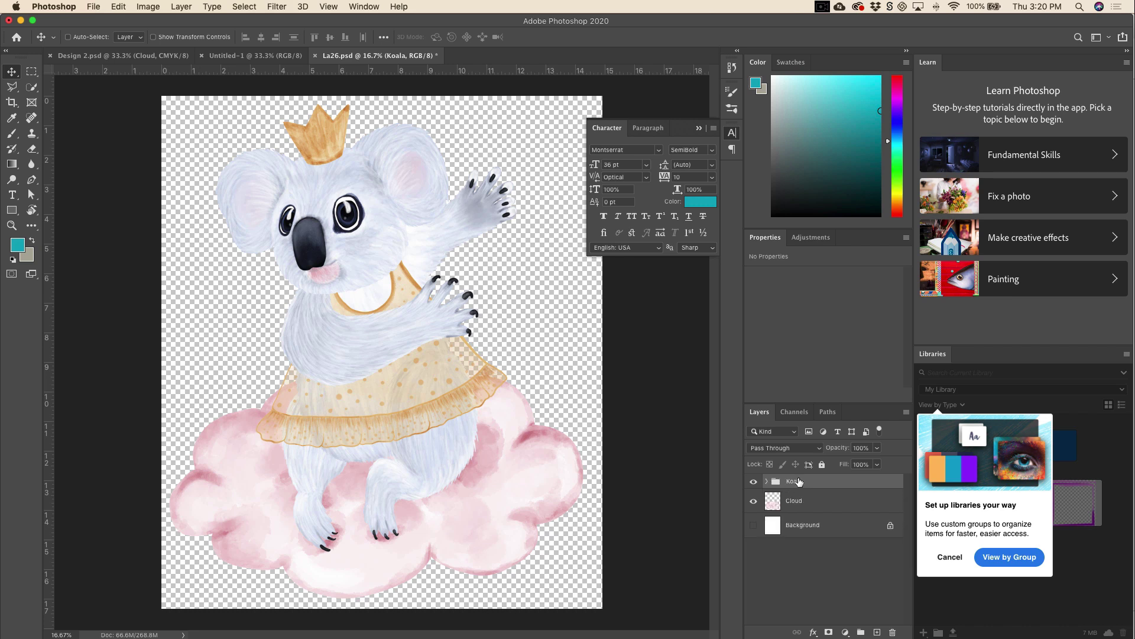
- Duplicate the Koala group and Cloud layer together into the Untitled-1 document
shift+click(810, 503)
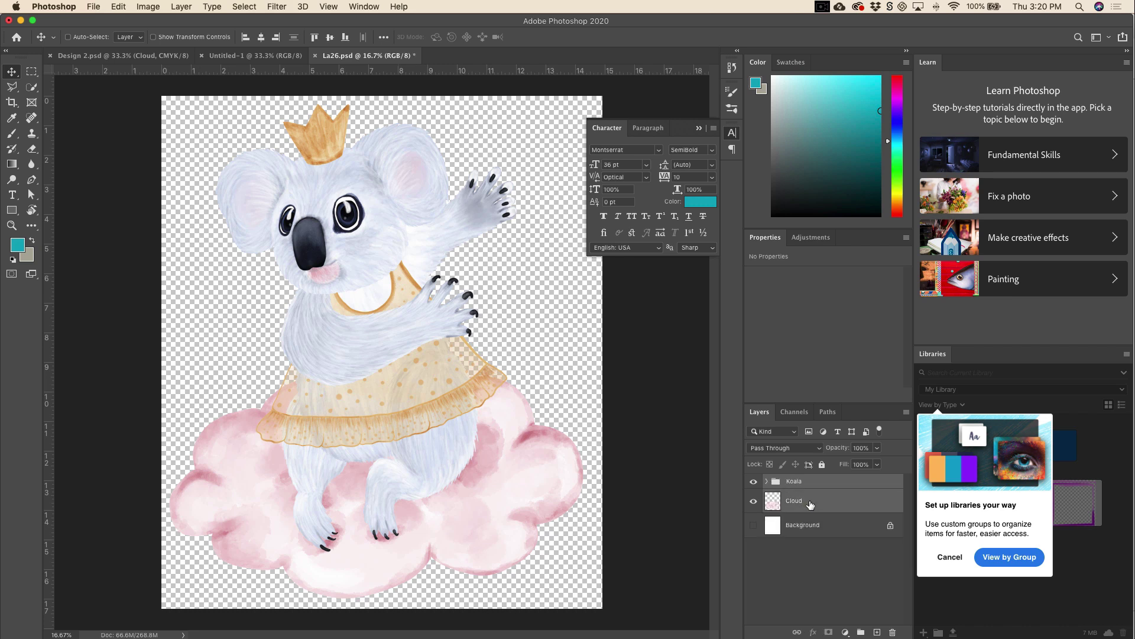
right_click(810, 503)
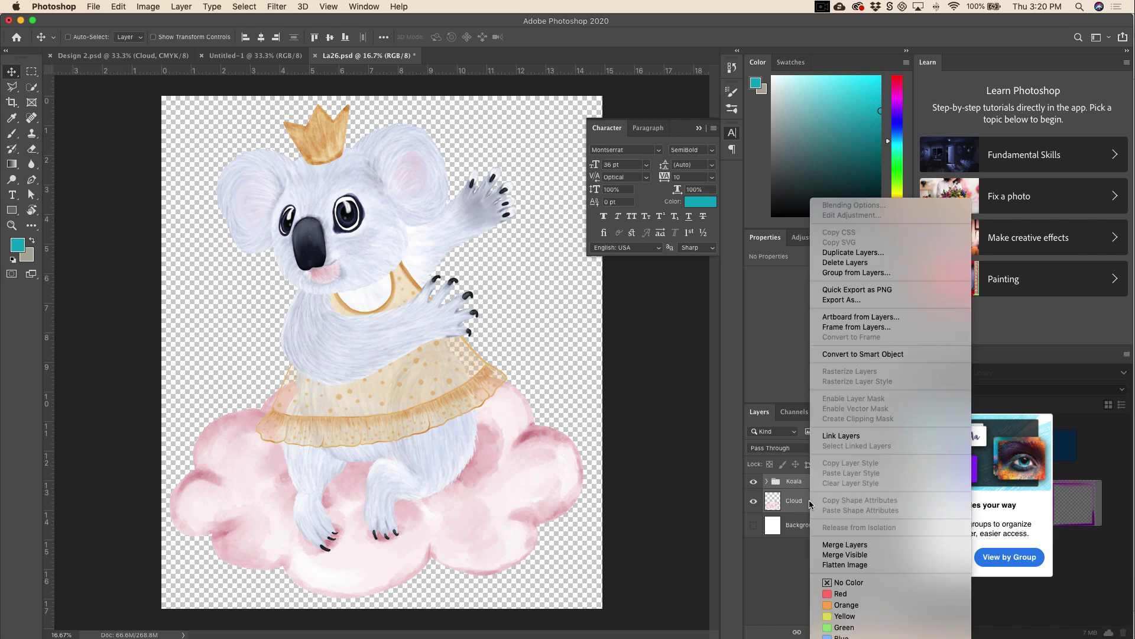
click(852, 253)
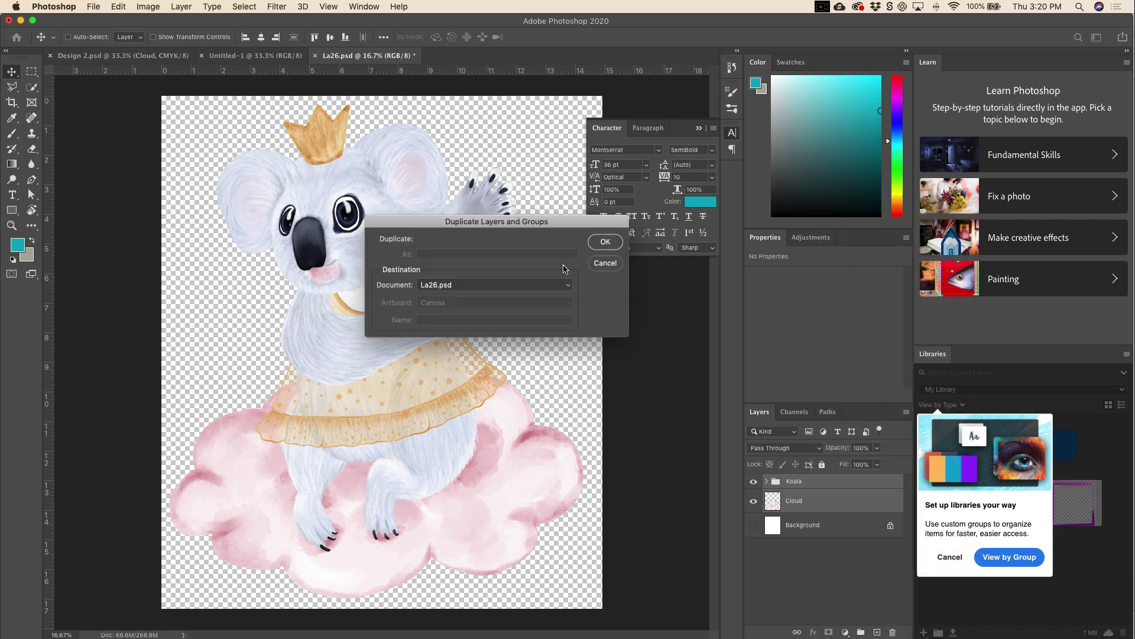
click(566, 286)
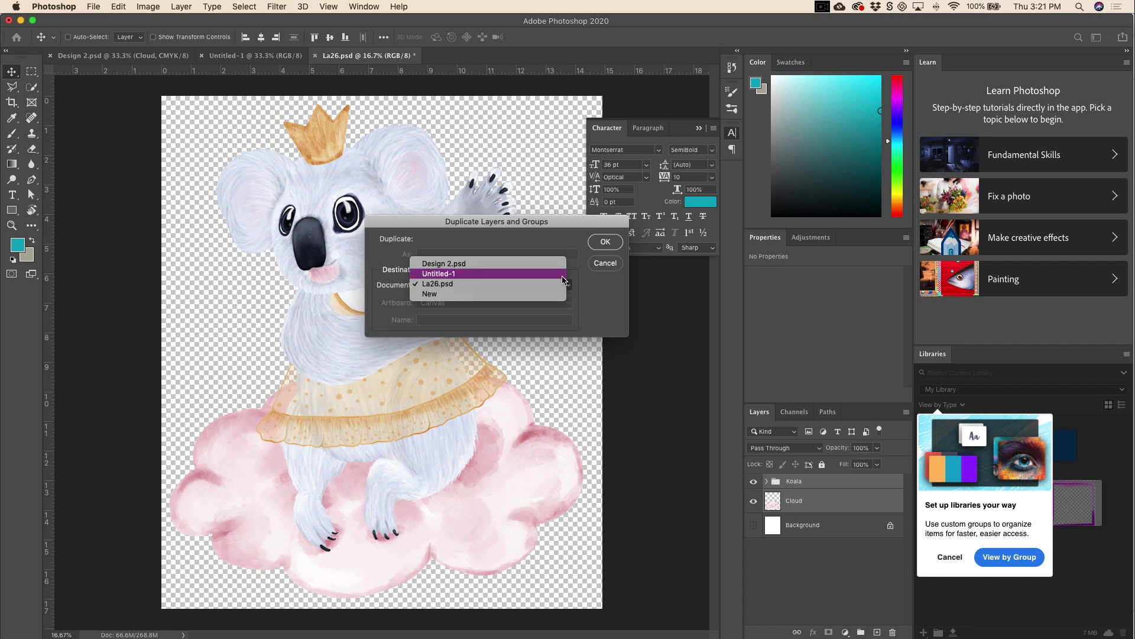
click(562, 276)
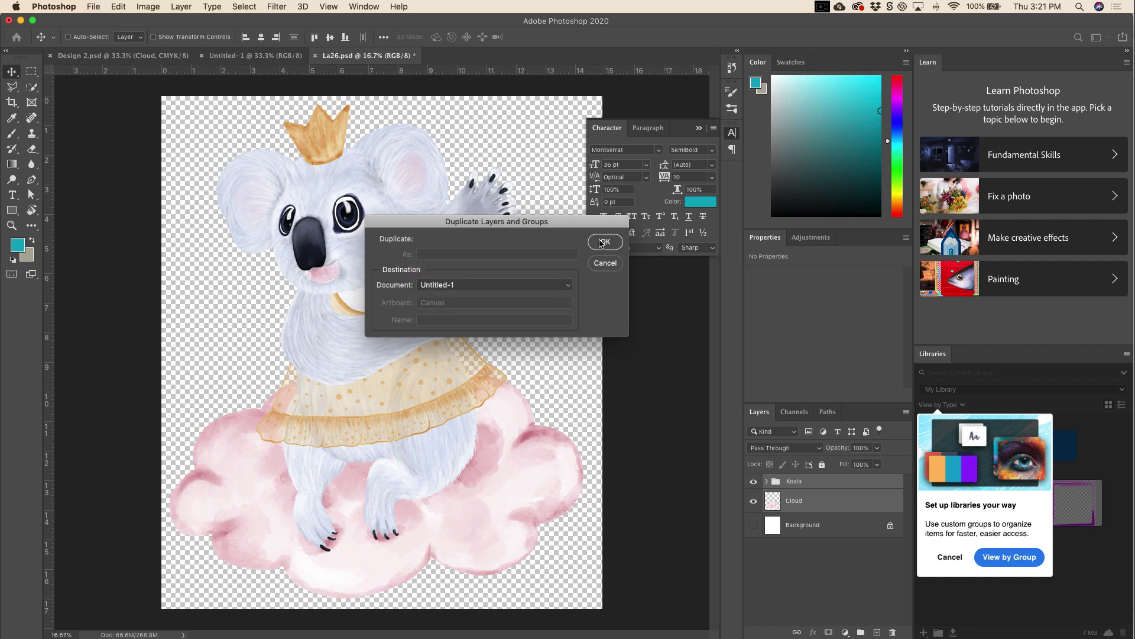
click(604, 242)
- Scale the Koala group and Cloud layer in Untitled-1 together to about 38.7% and fit them within the page
click(227, 56)
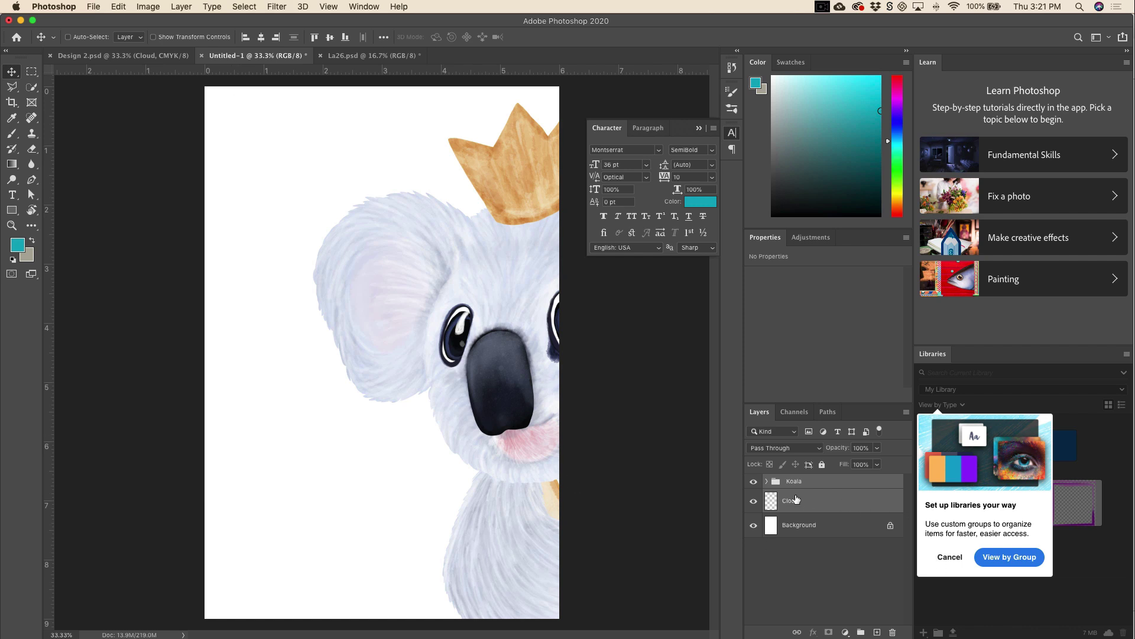
key(super+t)
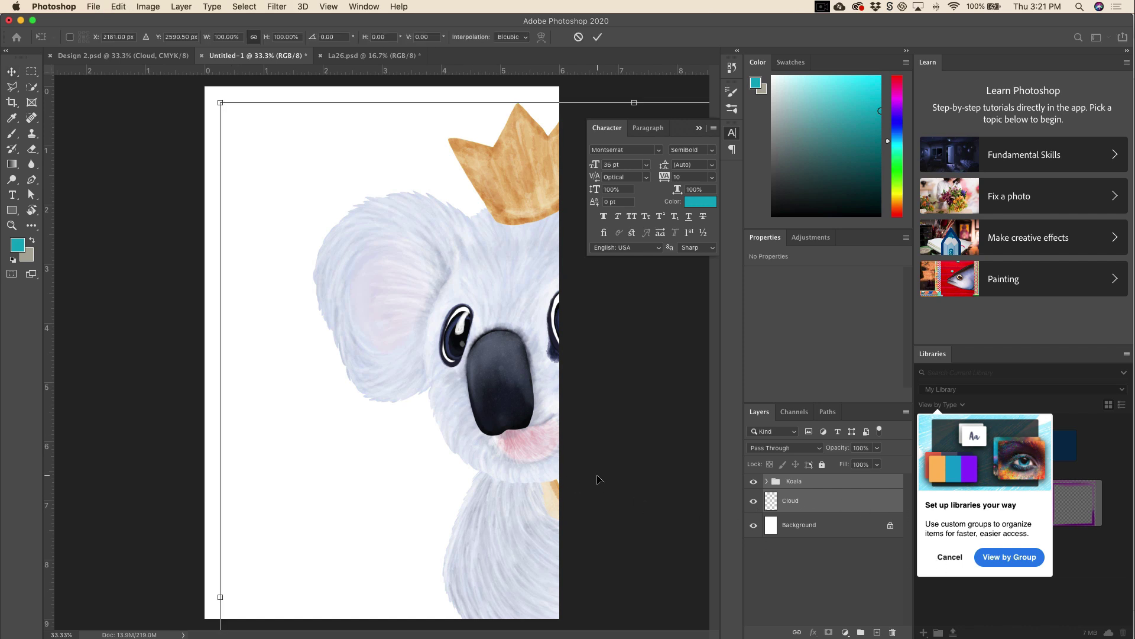
drag(221, 102, 224, 107)
drag(307, 169, 474, 405)
drag(539, 479, 292, 278)
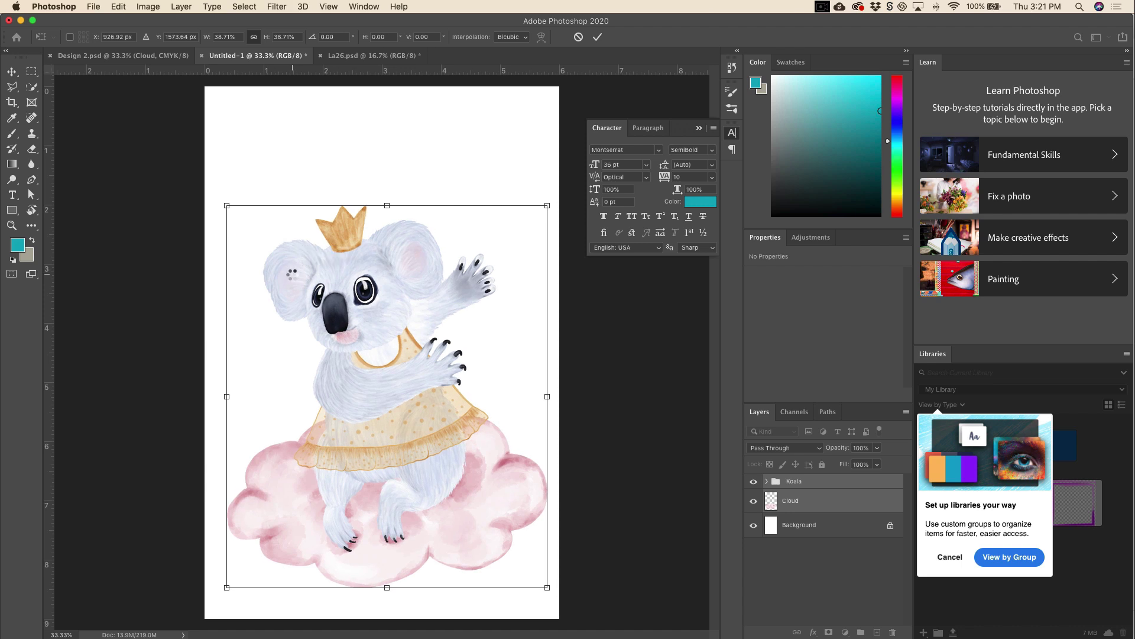
key(Return)
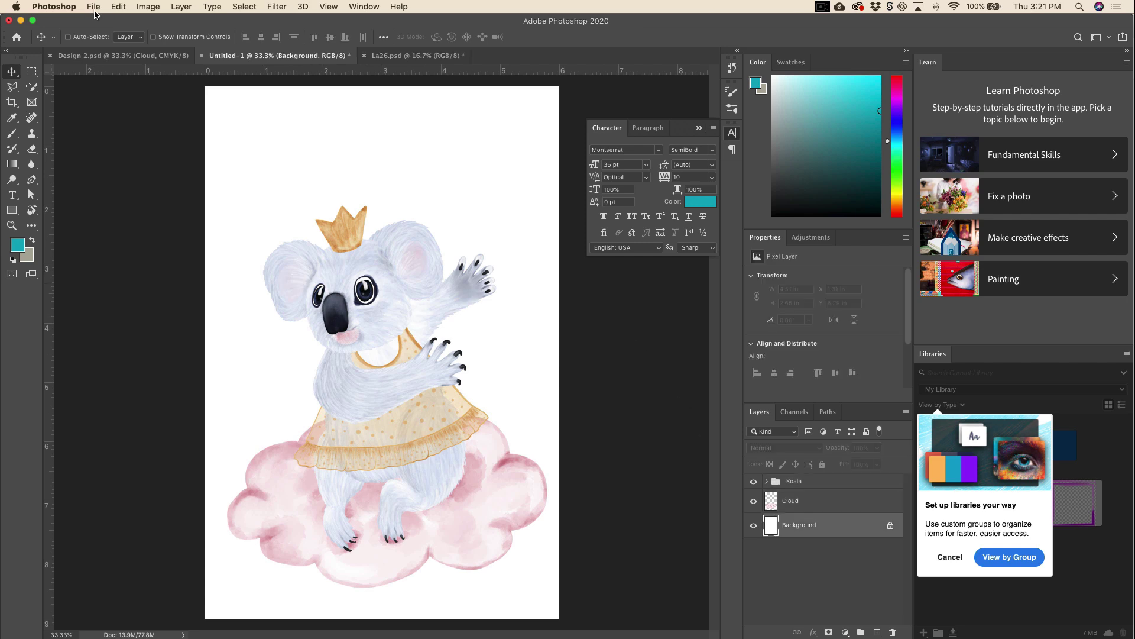
- Open koalas_set3.eps from the EPS folder in Adobe Illustrator 2020
click(93, 7)
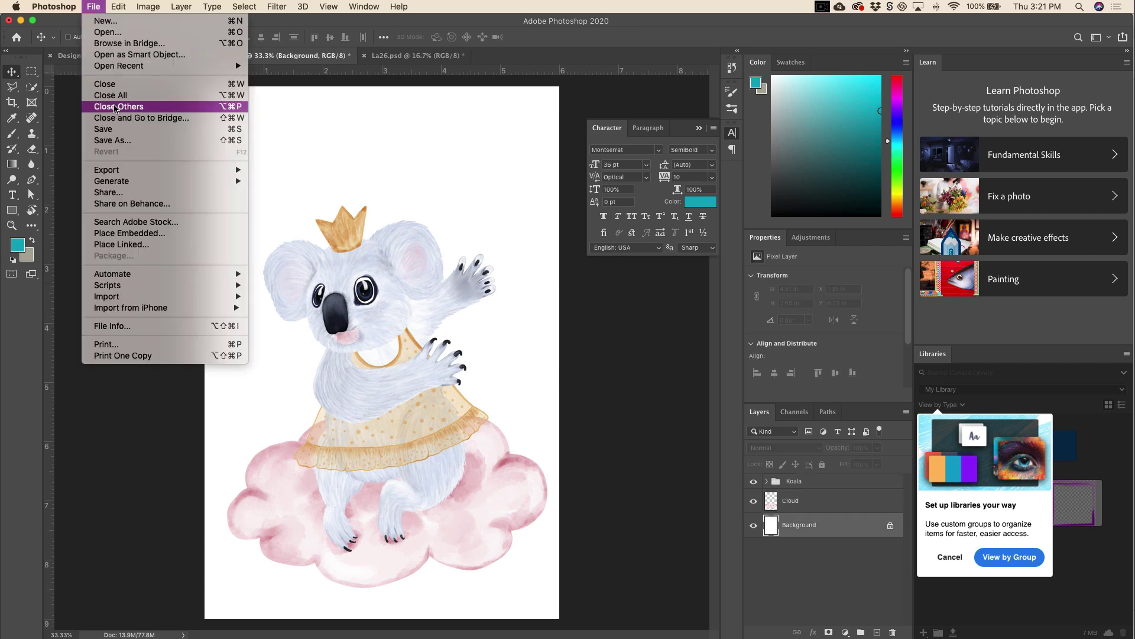
click(112, 228)
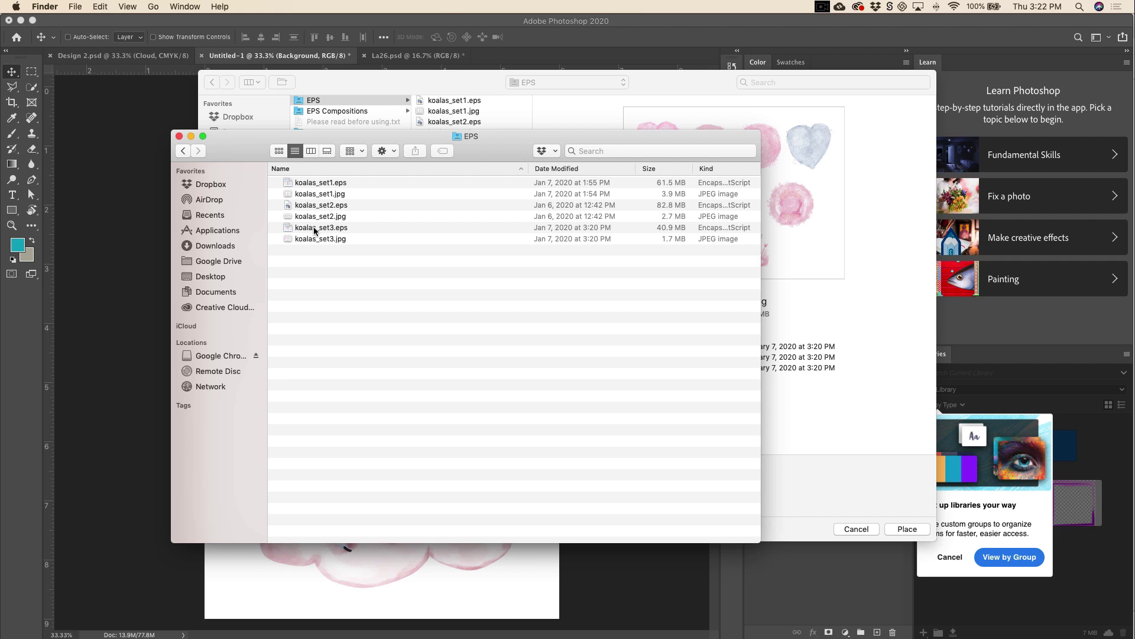
double_click(315, 229)
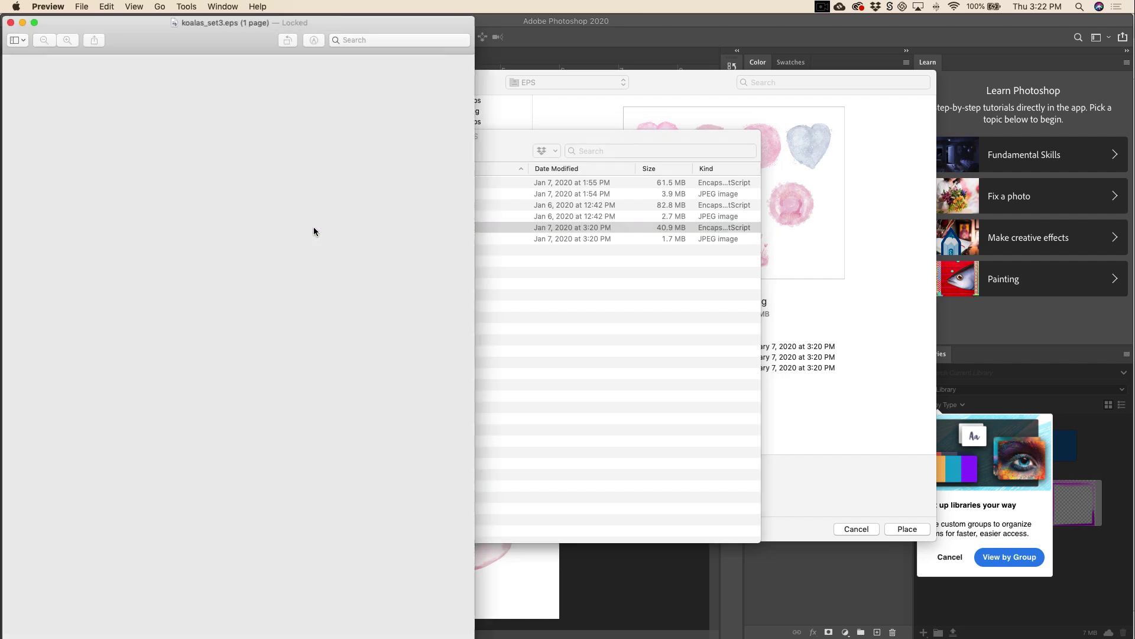
right_click(368, 229)
mouse_move(396, 248)
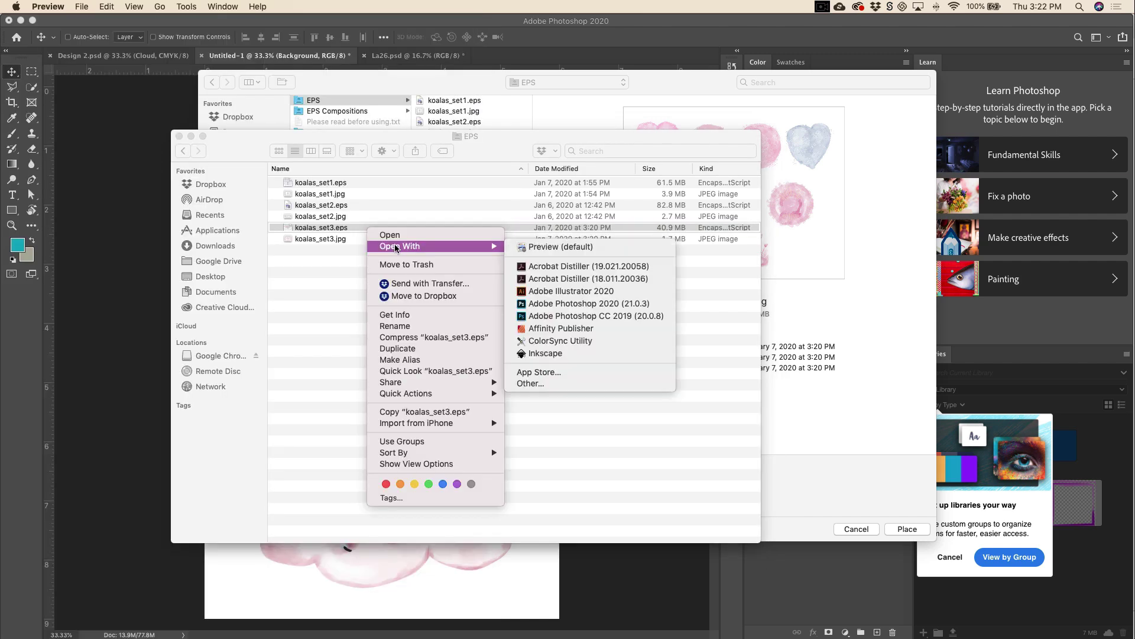
click(582, 291)
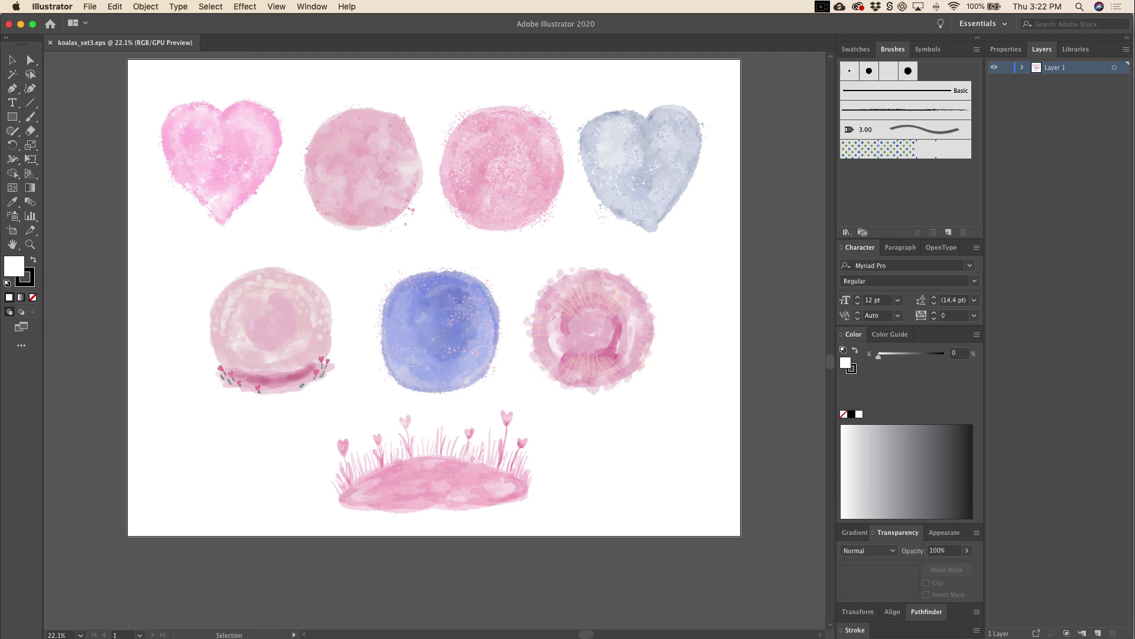
- Ungroup all the artwork in koalas_set3.eps and copy the blue watercolour circle
key(super+a)
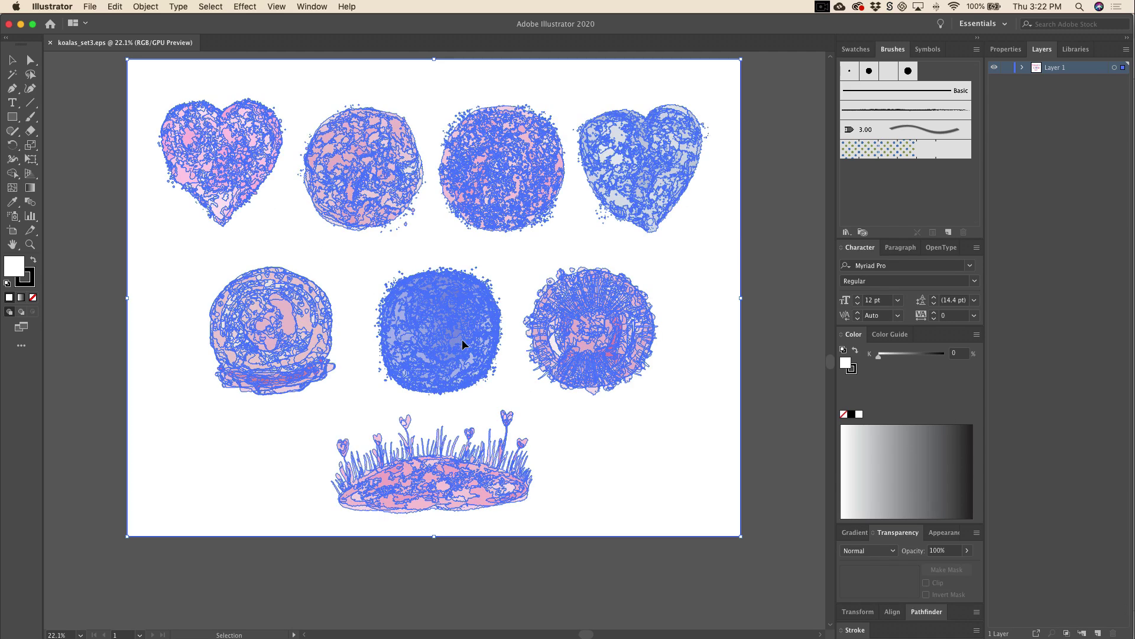
key(super+g)
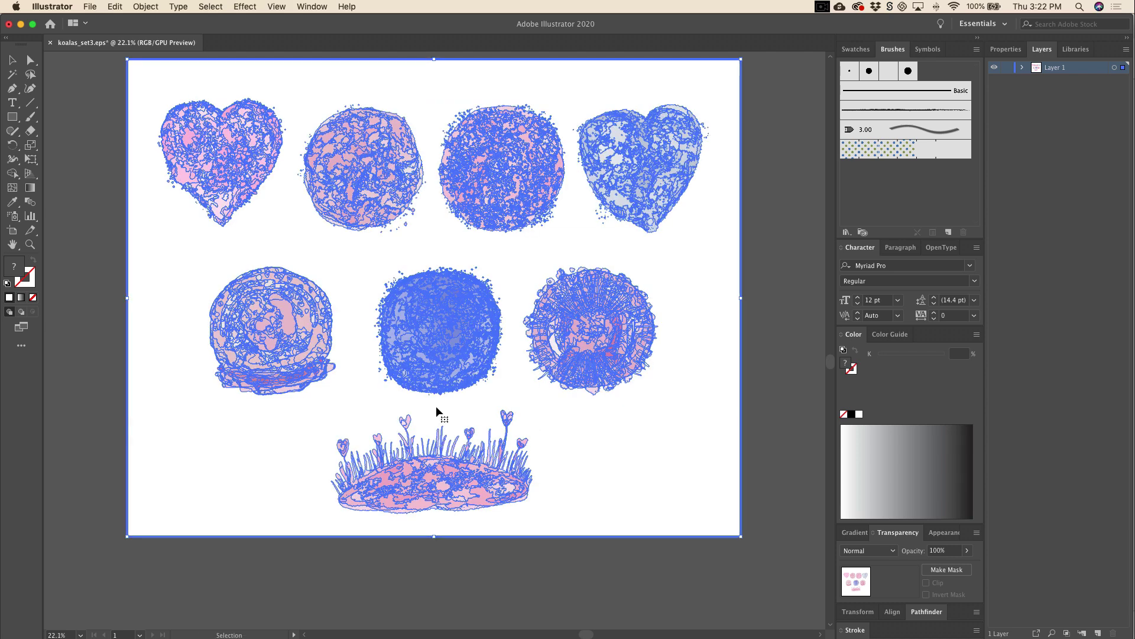
click(771, 412)
click(452, 297)
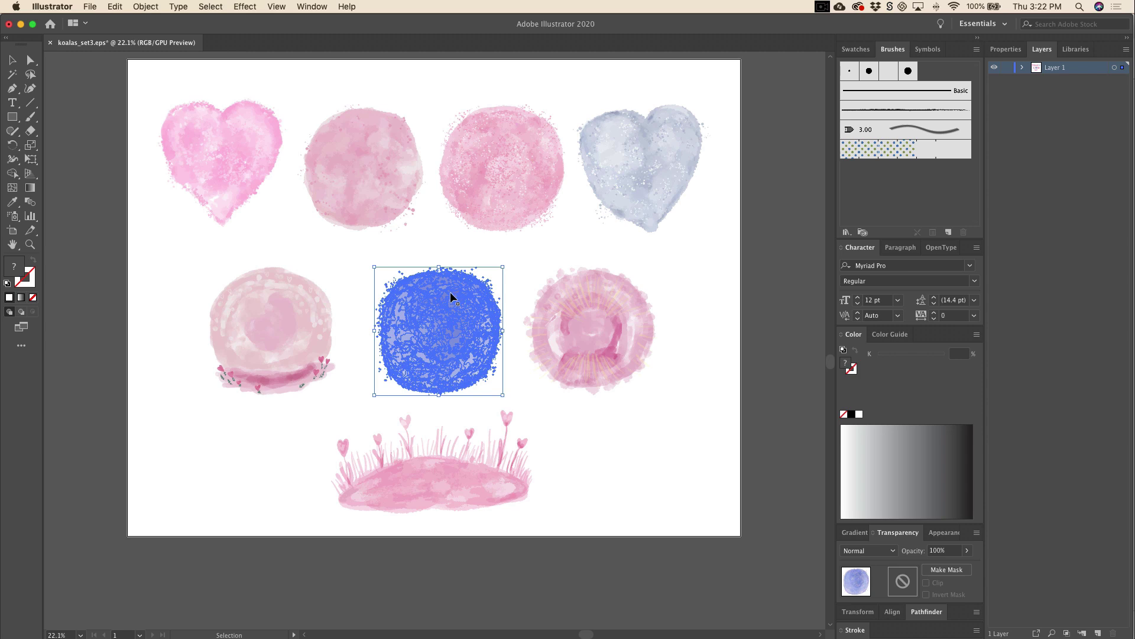
key(a)
click(452, 298)
- Switch to Photoshop and paste the blue watercolour as a Smart Object behind the koala and cloud, enlarged to about 9.69 in wide
key(super+Tab)
key(super+Tab)
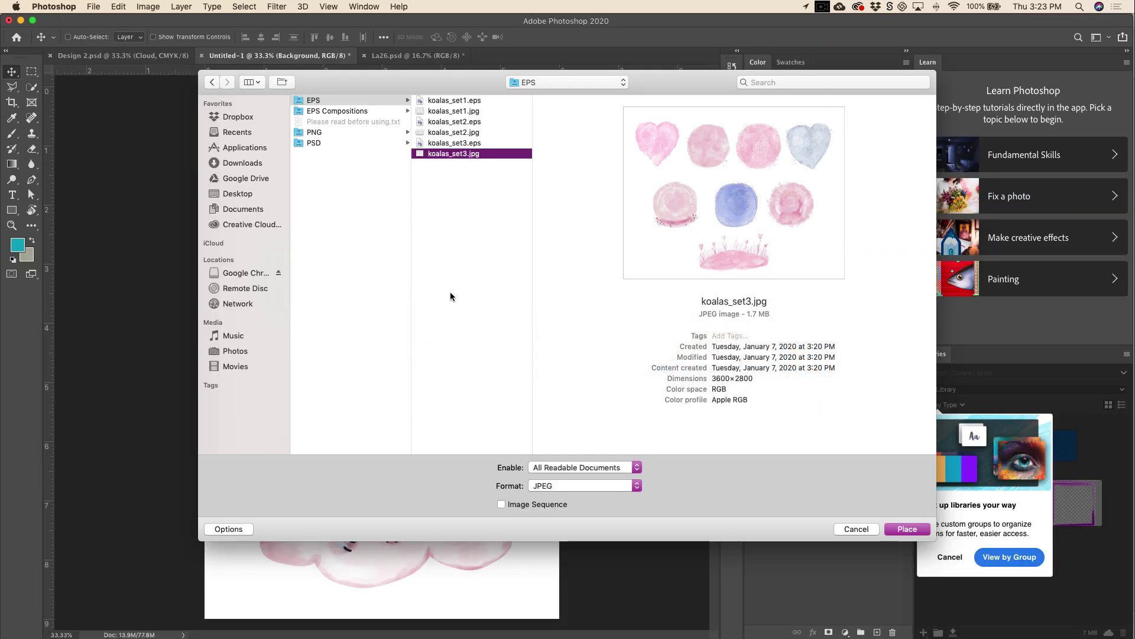
key(Escape)
key(super+v)
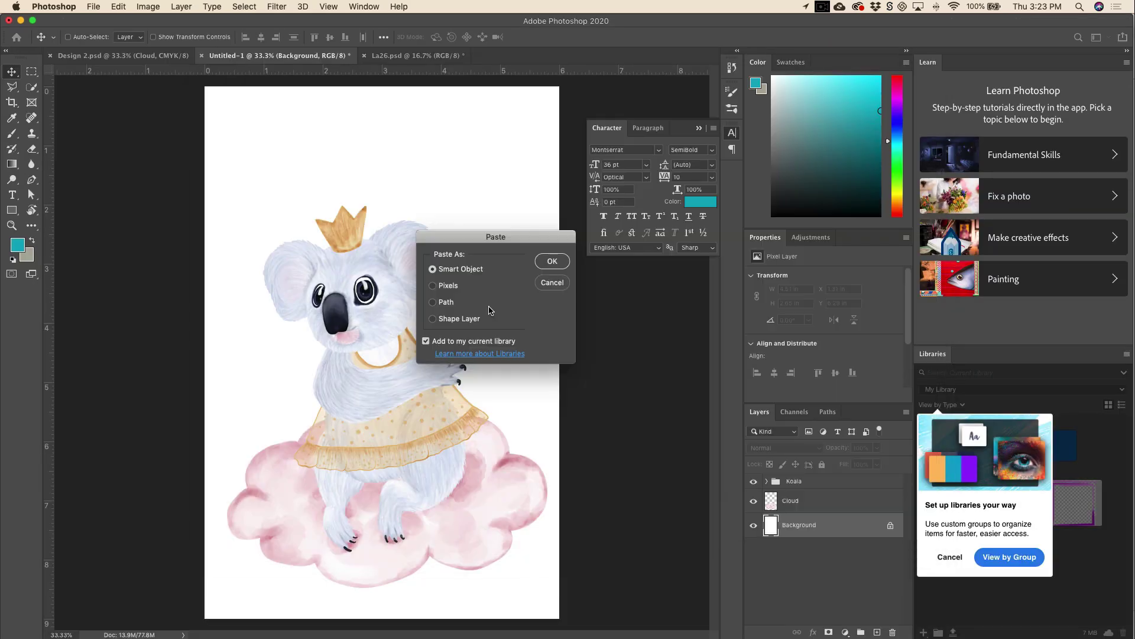
click(552, 262)
drag(559, 528, 669, 615)
key(super+minus)
key(Return)
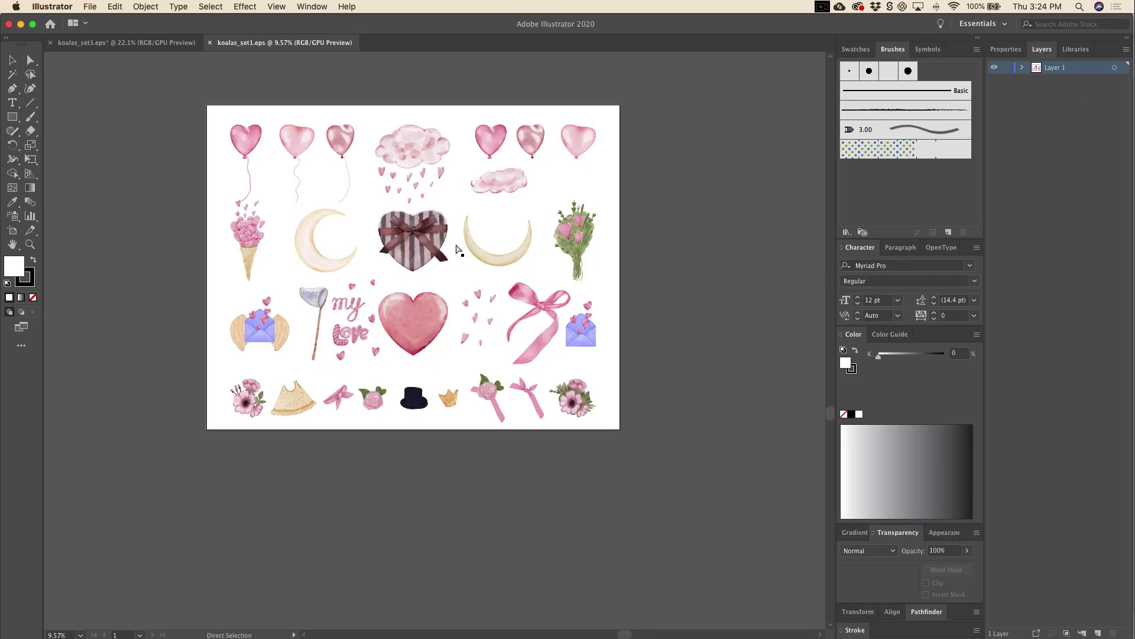
- Copy the heart-flower bouquet from koalas_set1.eps in Illustrator and paste it into the Photoshop koala page as a Smart Object
key(super+plus)
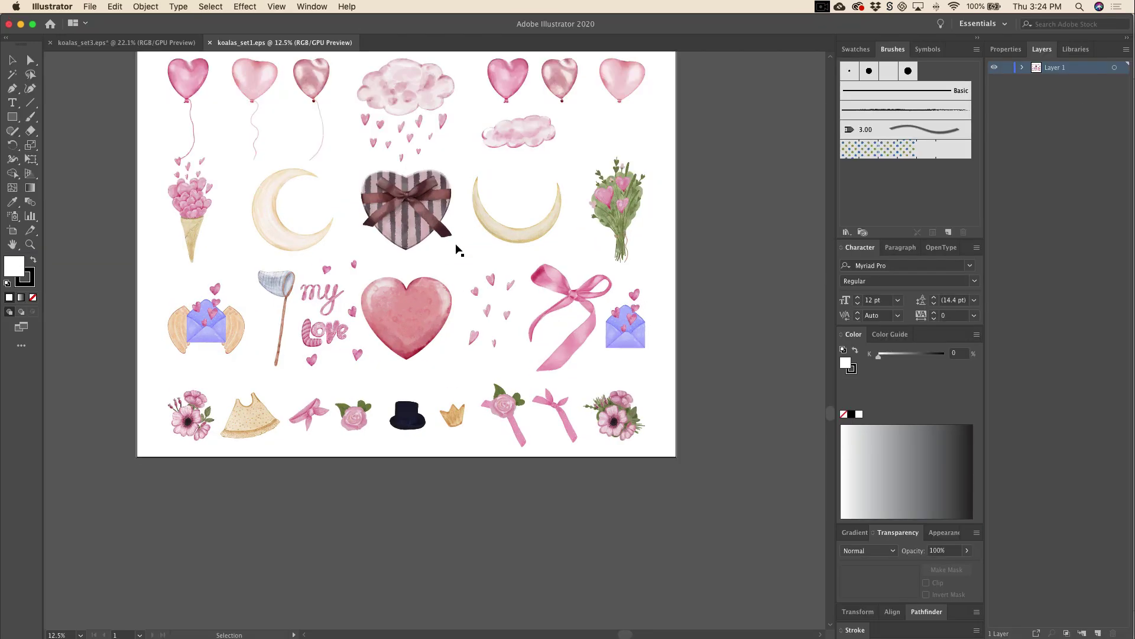
drag(668, 157, 671, 223)
key(super+Tab)
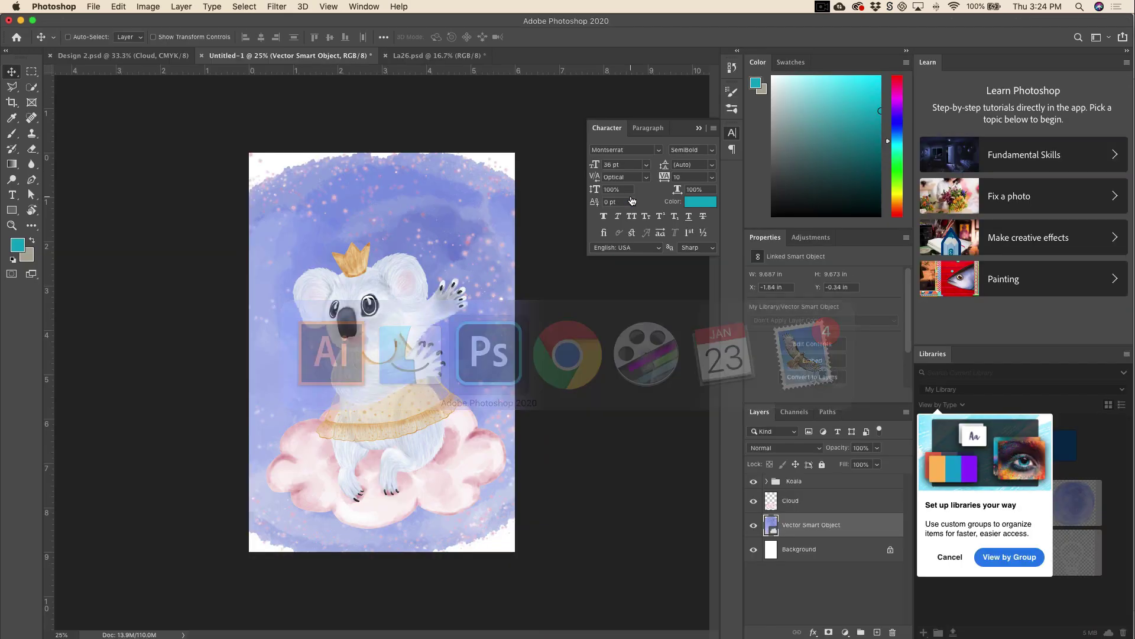
key(super+v)
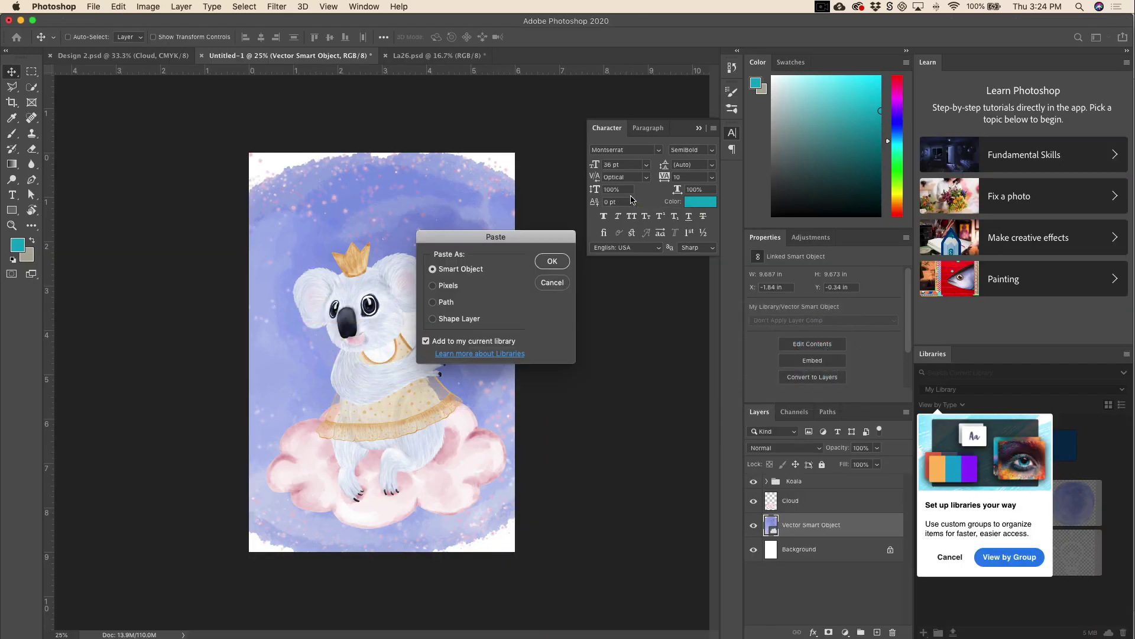
click(549, 261)
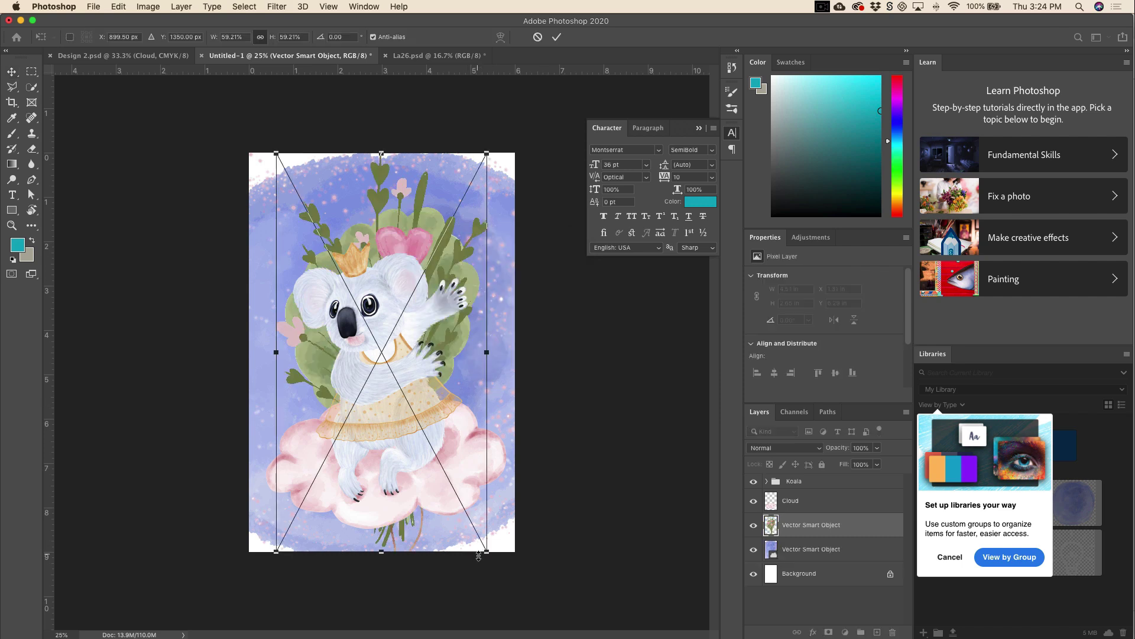
- Scale the bouquet to about 28.6% and place it behind the koala's raised paw
drag(482, 545, 416, 418)
drag(391, 350, 454, 313)
drag(482, 245, 505, 185)
drag(471, 237, 449, 229)
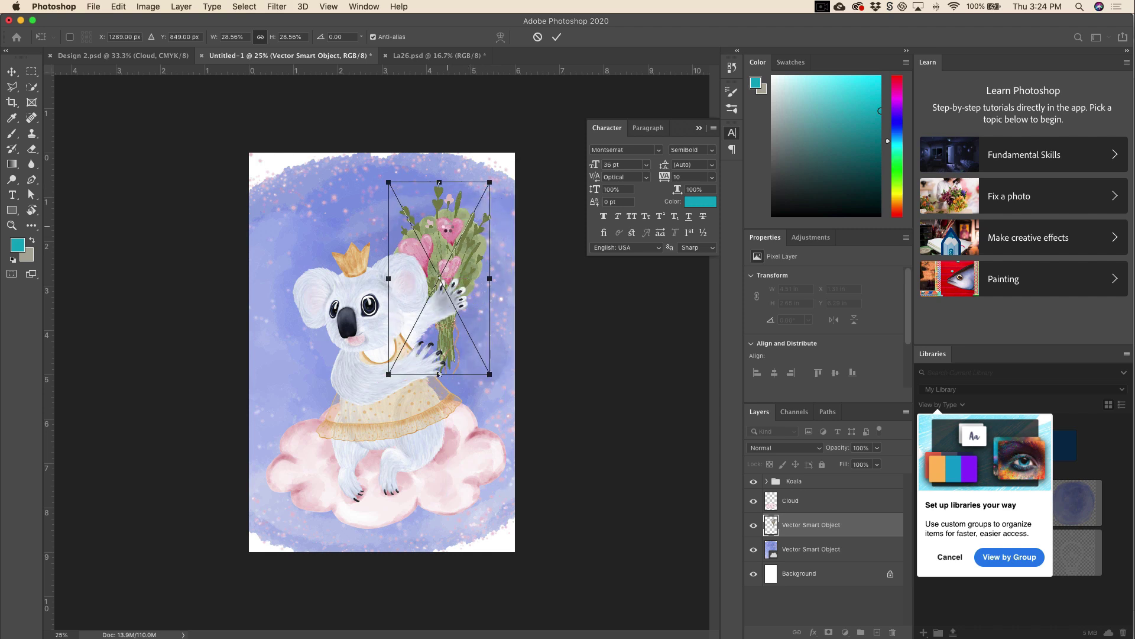
key(Return)
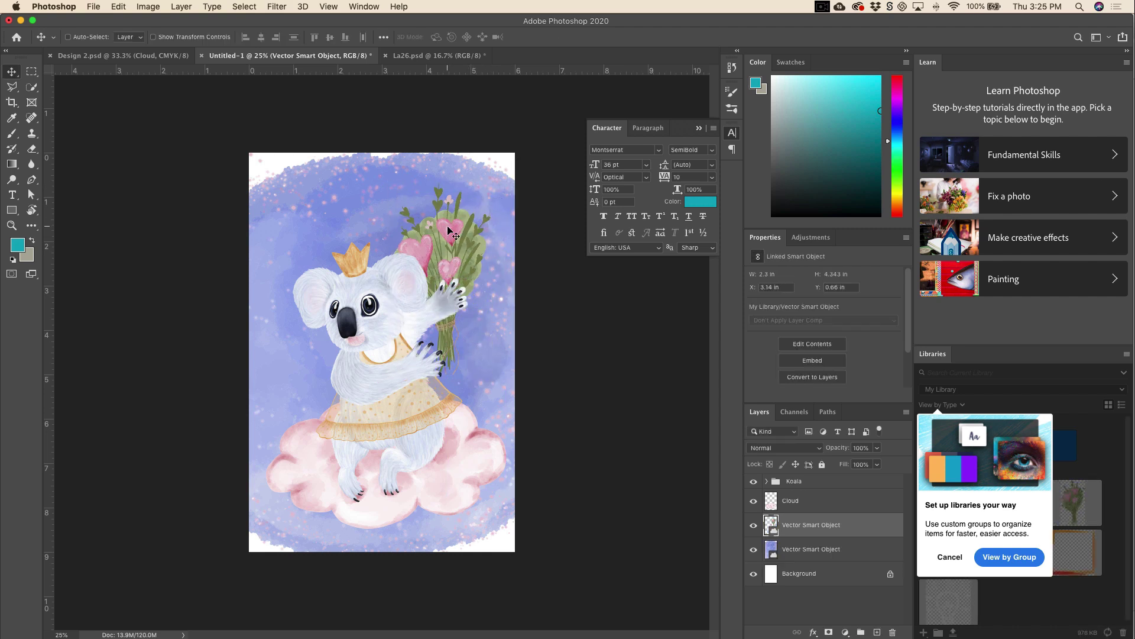
- Move the bouquet layer into the Koala group between the Hend and Claws layers, and reposition the bouquet in the koala's arms
click(765, 482)
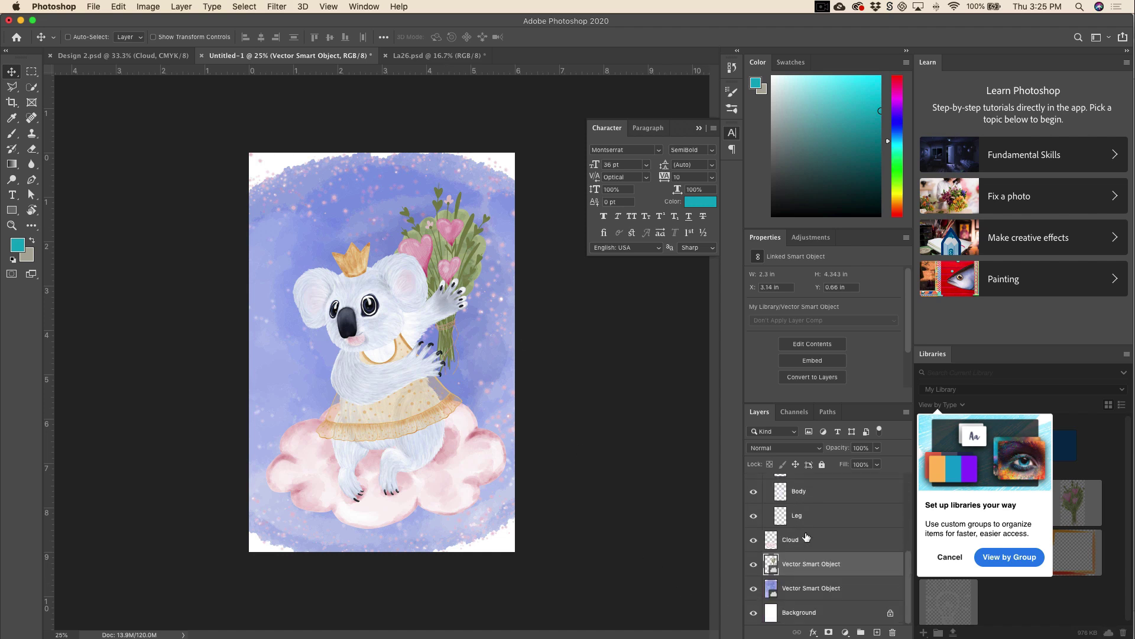
drag(817, 564, 834, 490)
scroll(833, 547, up, 3)
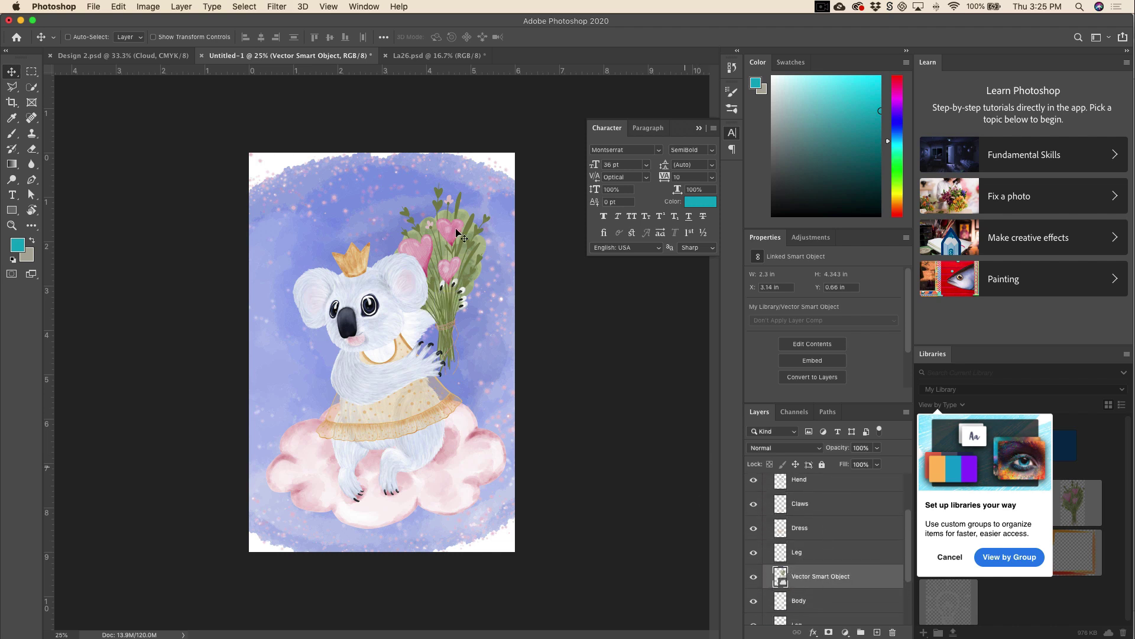
drag(459, 242, 445, 261)
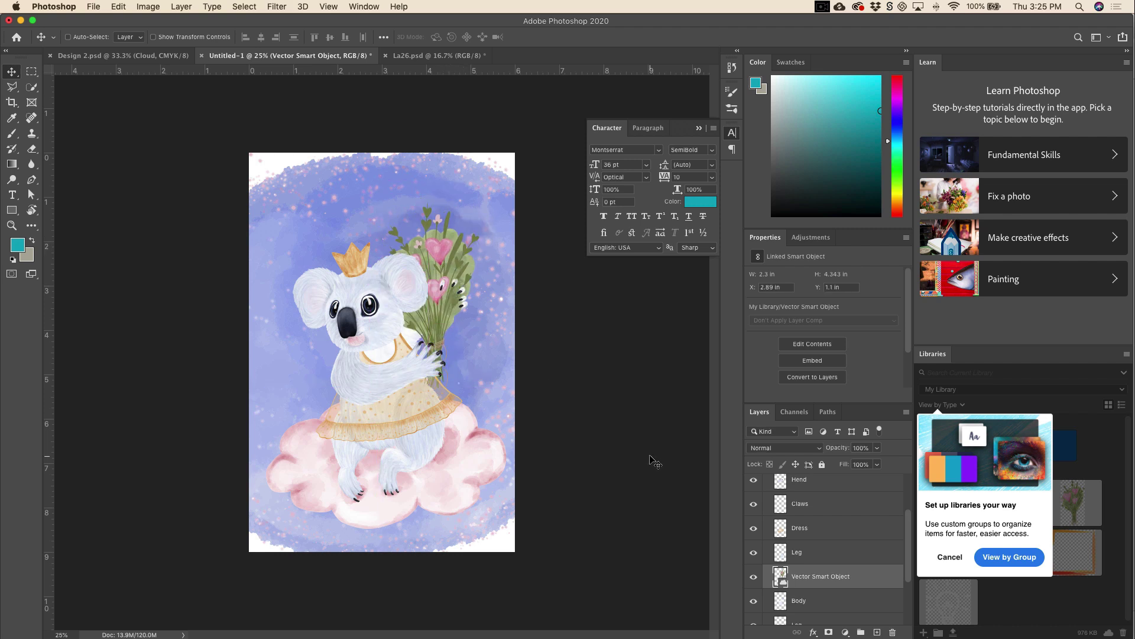
drag(808, 500, 814, 540)
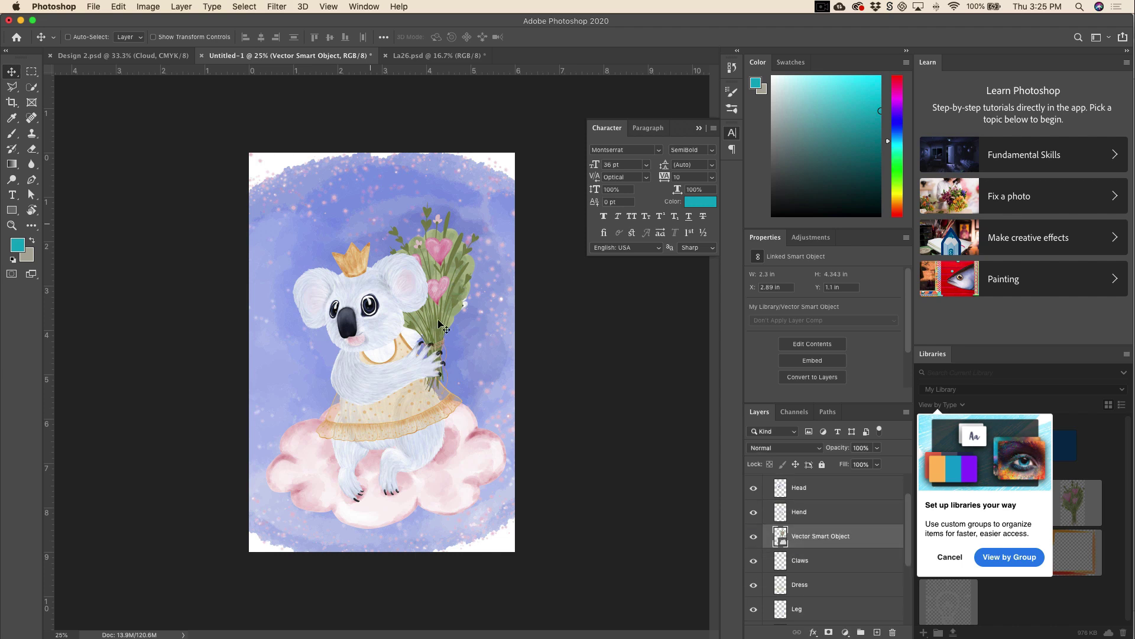
drag(445, 272, 438, 271)
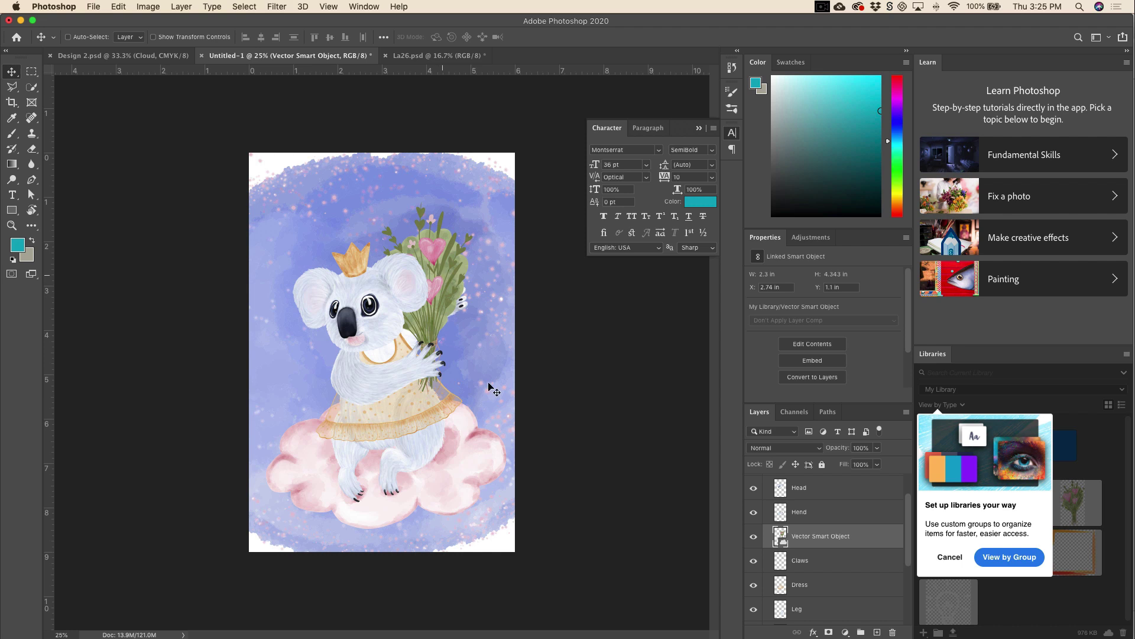
- Collapse the Koala group and shrink it together with the Cloud layer slightly toward the page's lower right corner
scroll(830, 530, up, 2)
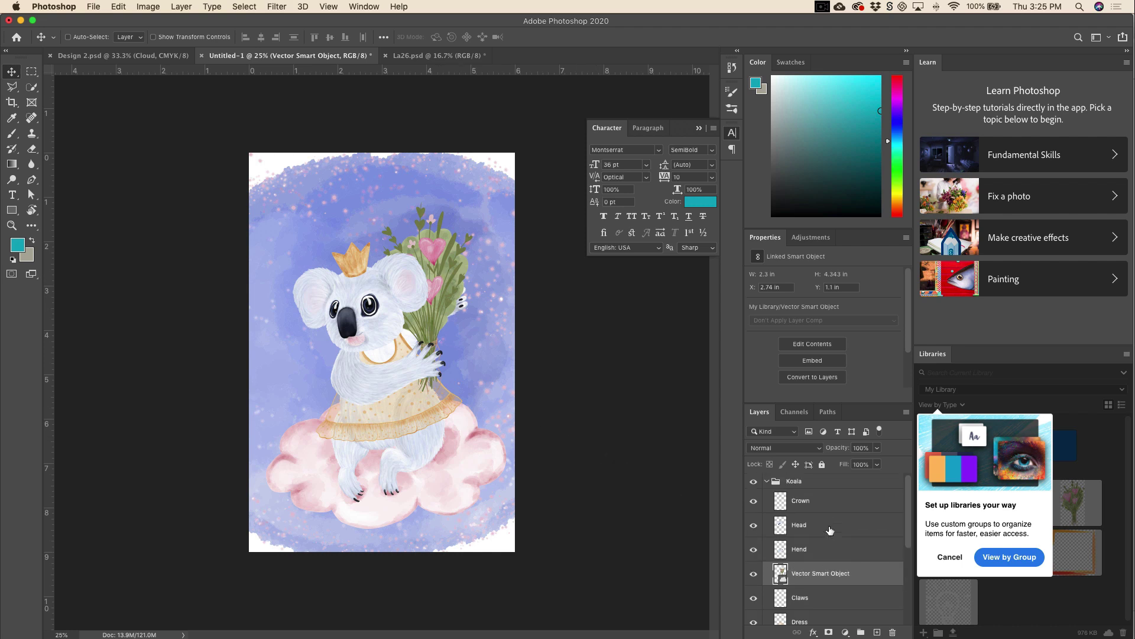
click(766, 482)
shift+click(793, 502)
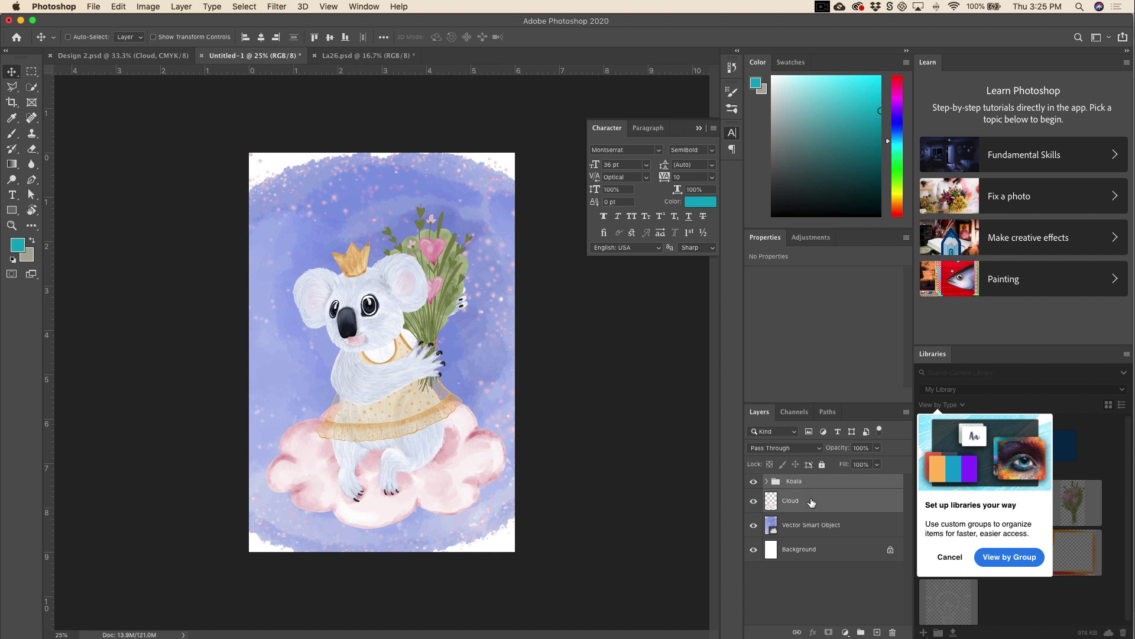
key(super+t)
drag(263, 198, 294, 237)
key(Return)
- Enlarge the bouquet inside the Koala group slightly, reposition it in the koala's arms, and collapse the group
click(766, 481)
click(836, 573)
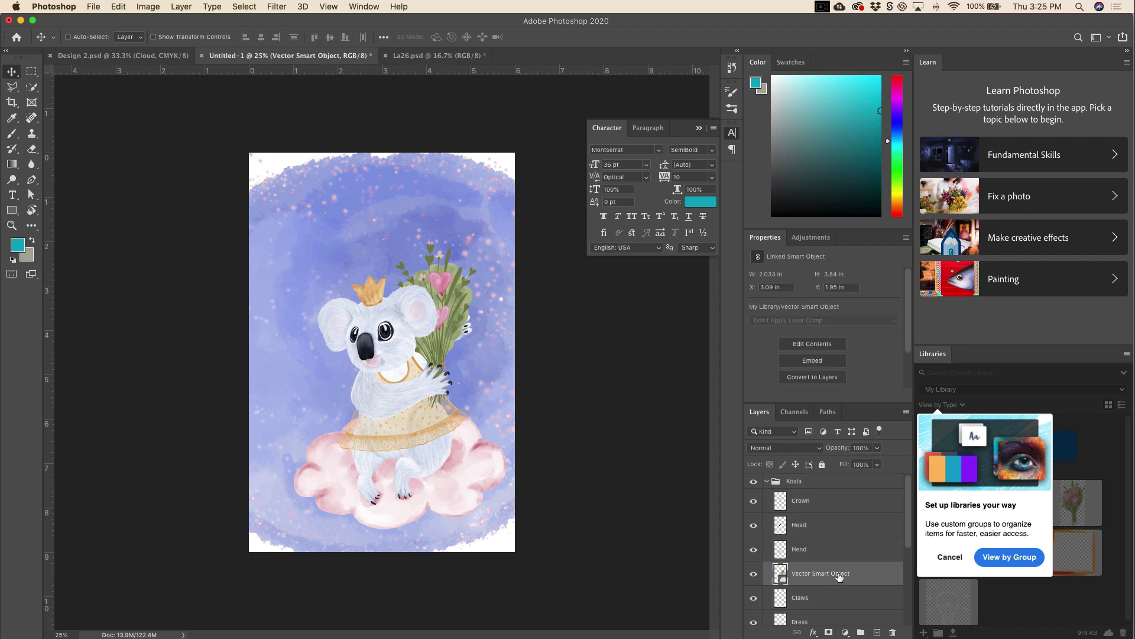
key(super+t)
drag(479, 236, 497, 204)
drag(429, 238, 445, 263)
key(Return)
click(767, 481)
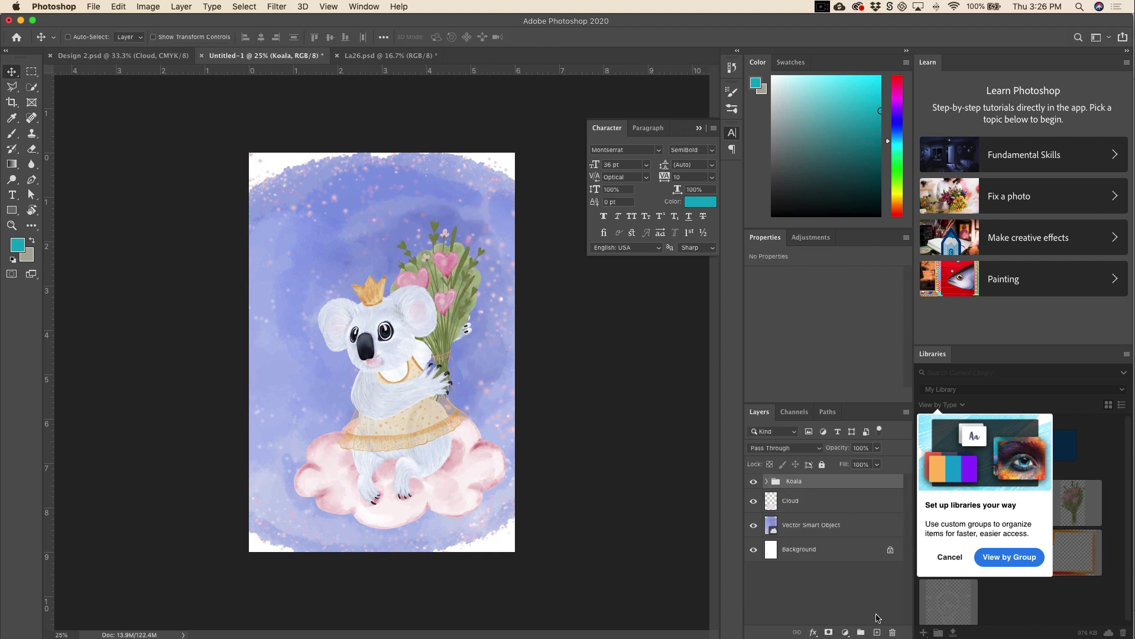
- Add a new layer above the Koala group and place the horizontal text "love" on it near the page's upper left
click(877, 632)
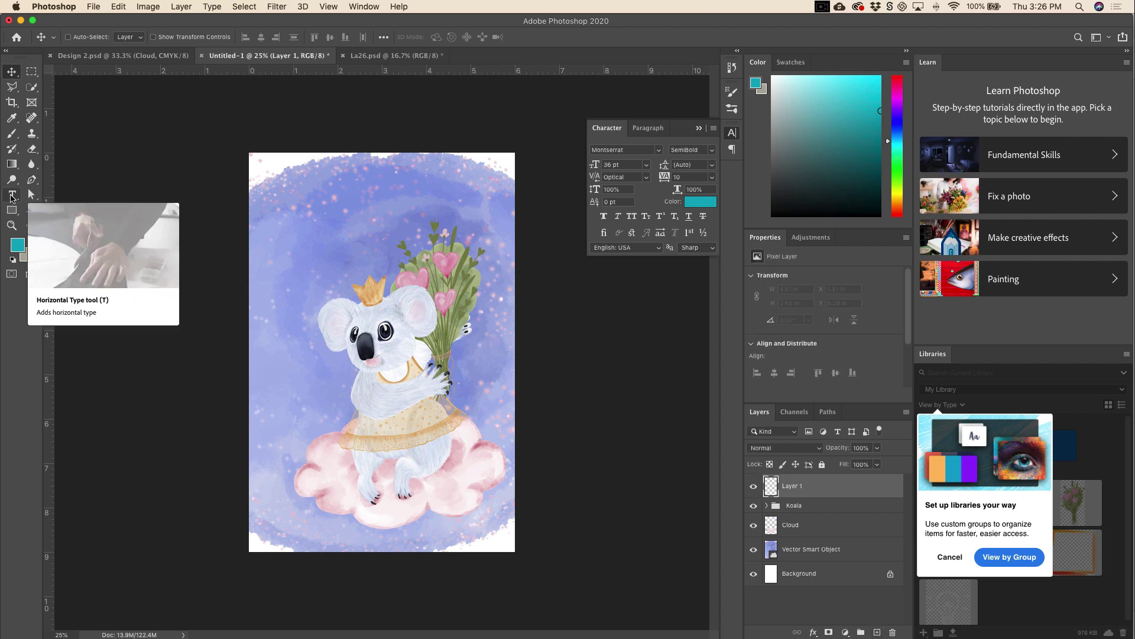
click(12, 195)
click(324, 228)
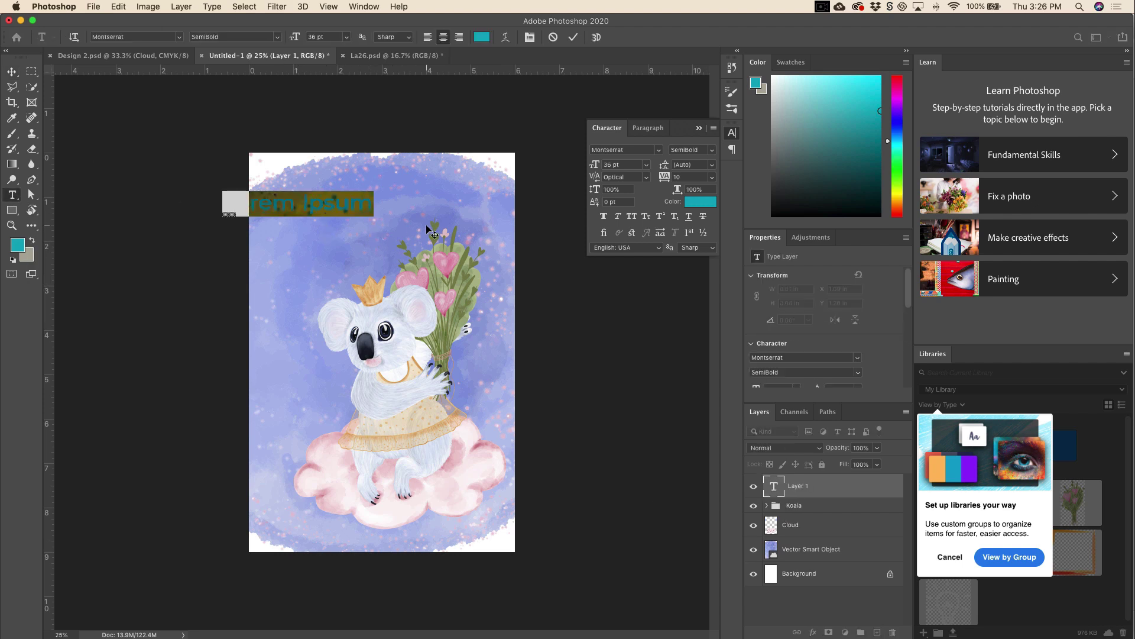
text(love)
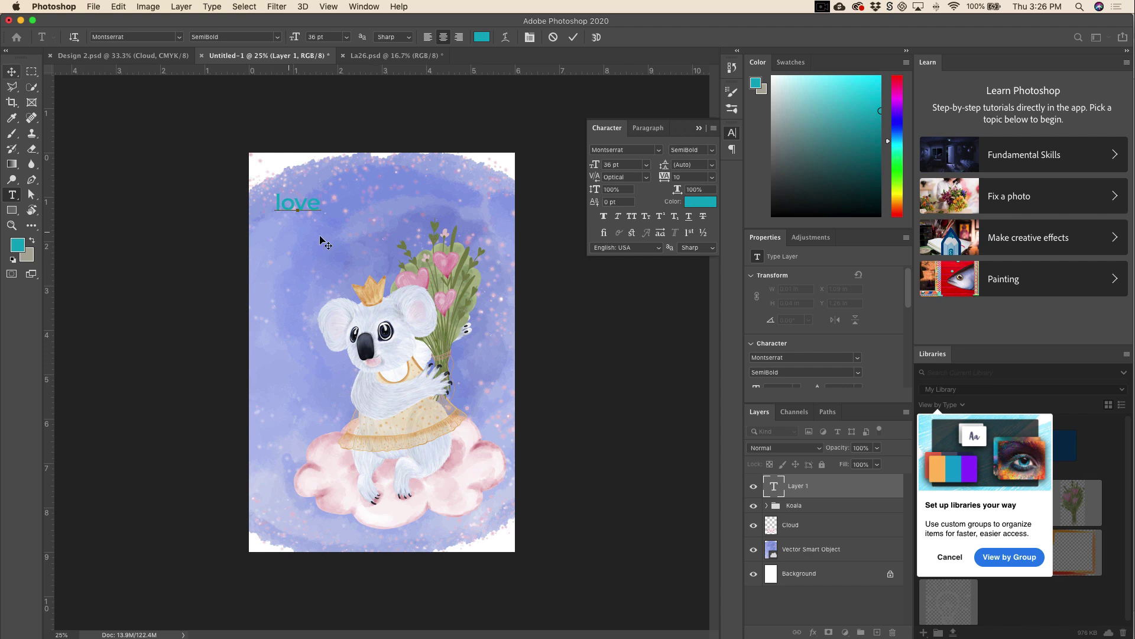
- Set the "love" text in the Loveyou Regular font at 48 pt
double_click(307, 196)
click(131, 37)
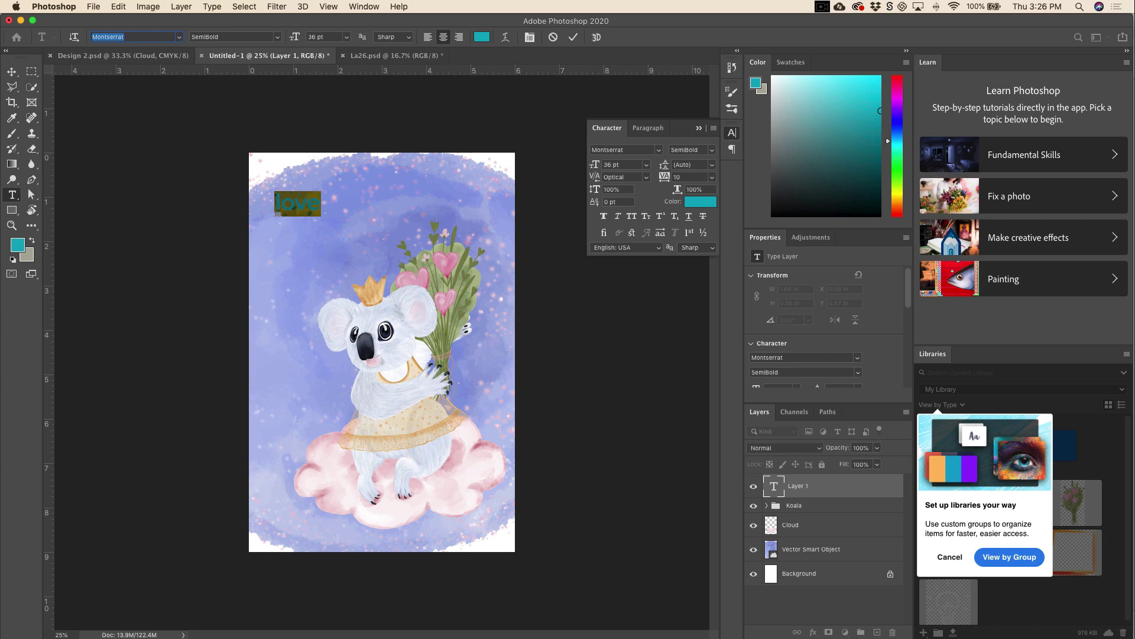
text(love)
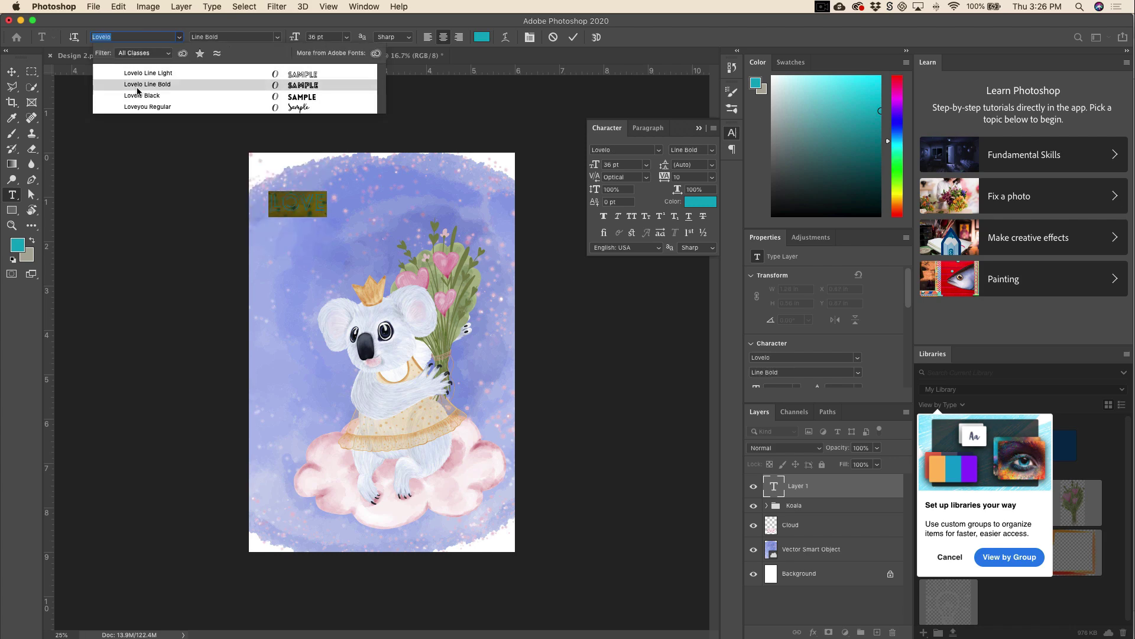
click(145, 108)
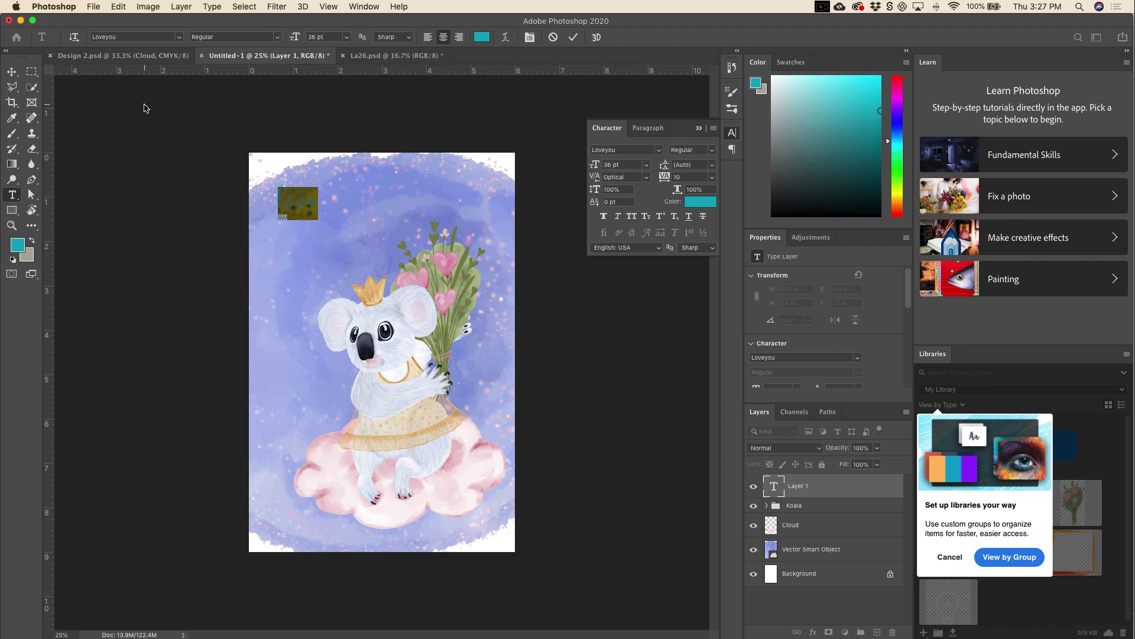
click(347, 37)
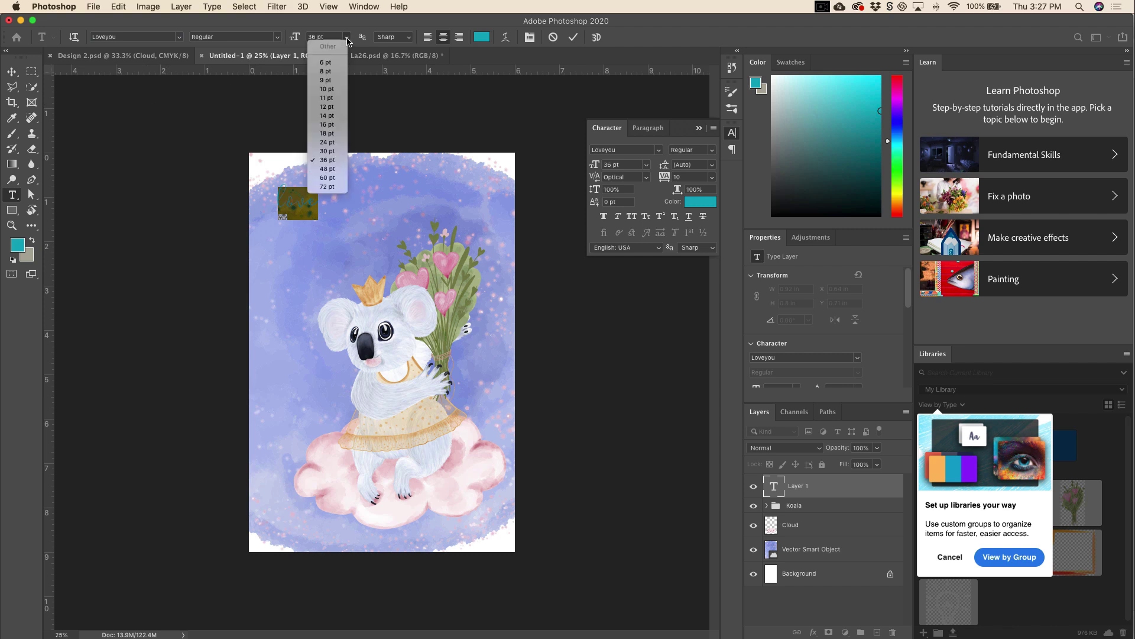
click(328, 169)
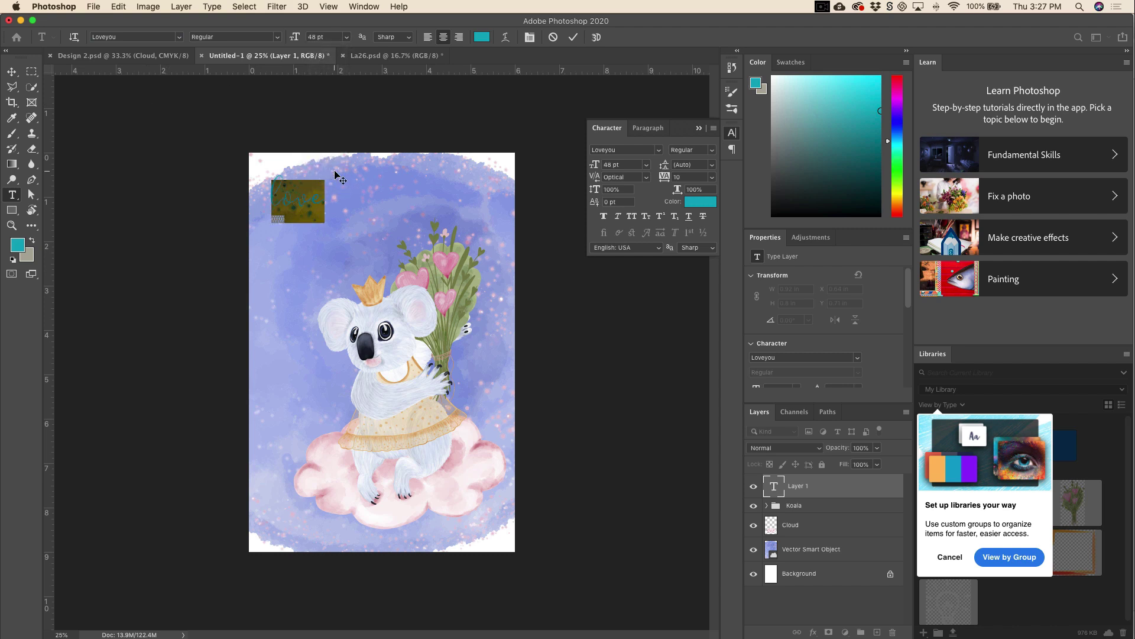
click(11, 72)
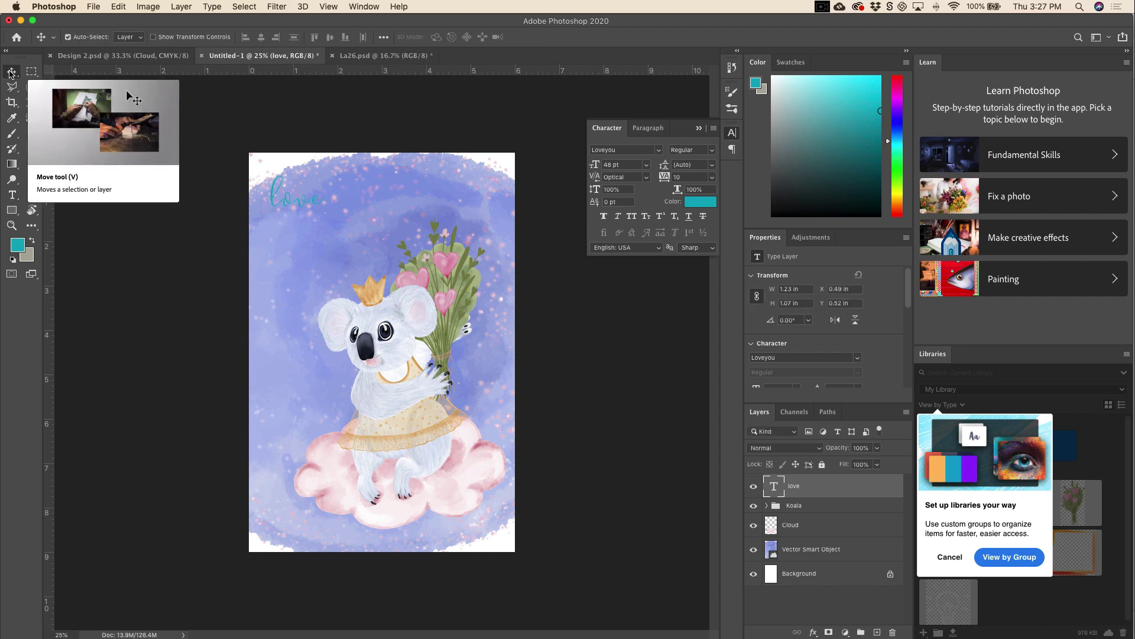
- Scale the "love" text up to about 84.8 pt, keeping it near the page's upper left
key(super+t)
drag(324, 222, 381, 241)
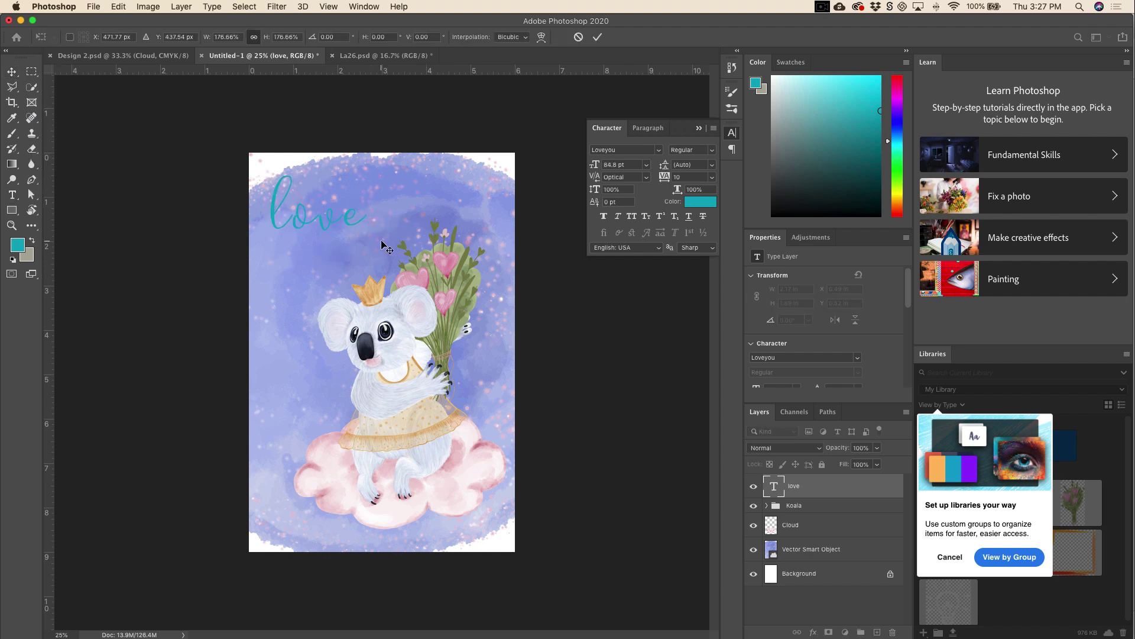
key(Return)
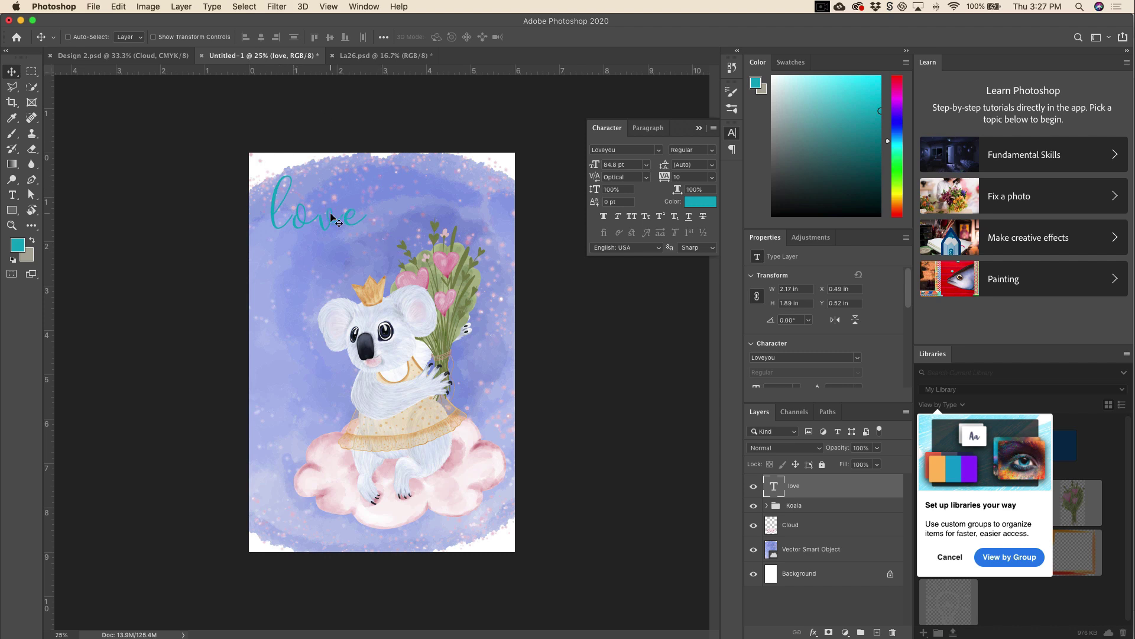
key(t)
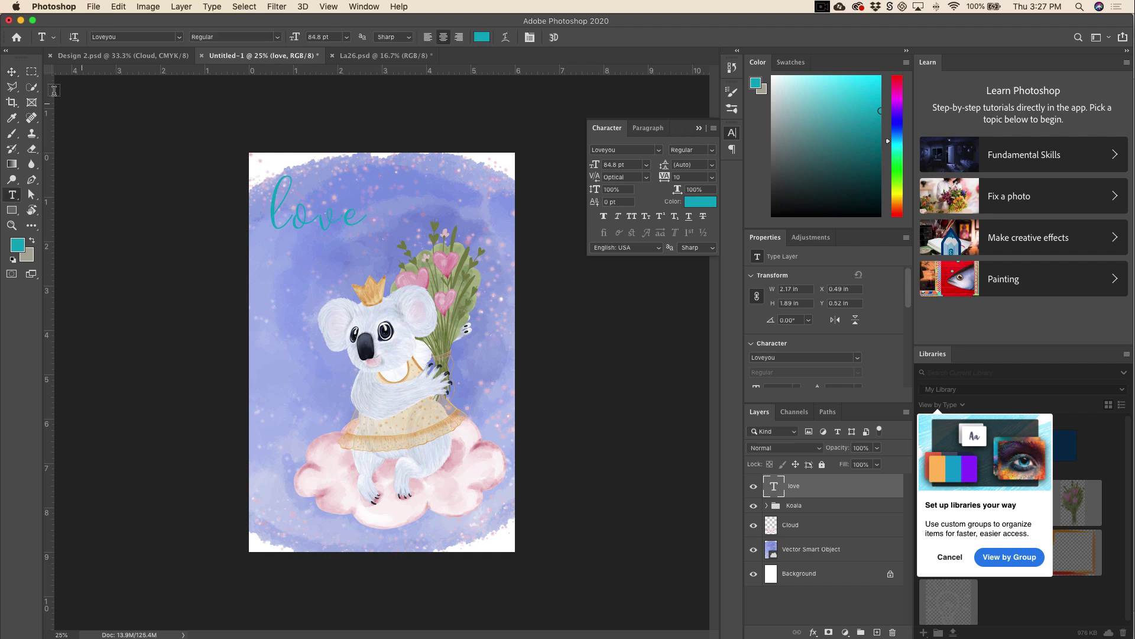
click(12, 72)
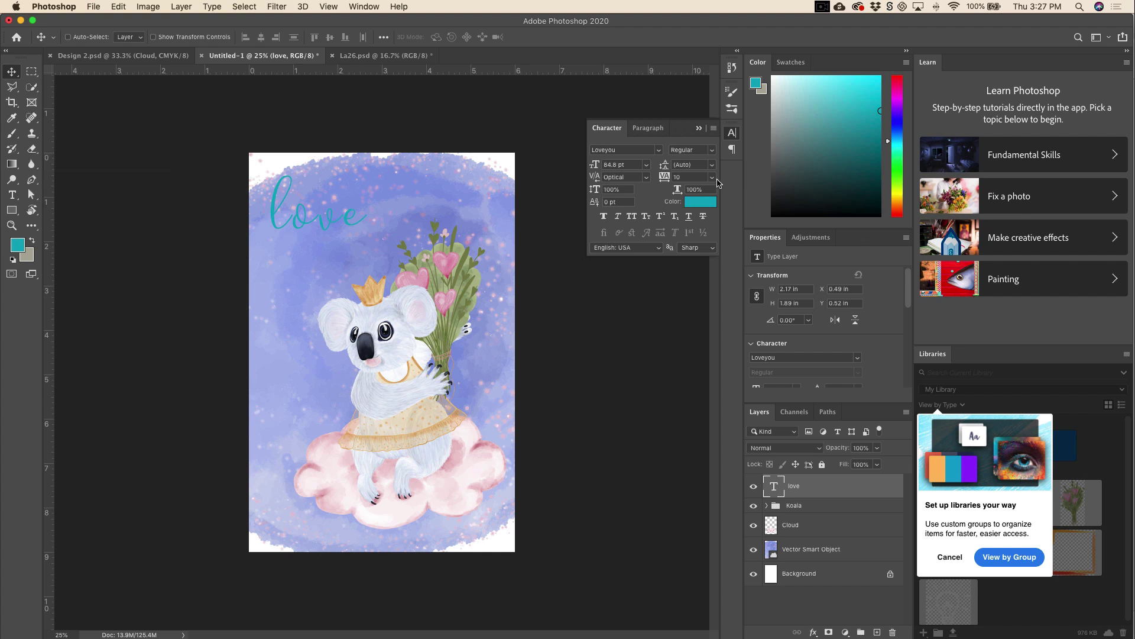
- Set the tracking of "love" to -25 and recolor it with the pale pink f9ecee sampled from the cloud
click(712, 178)
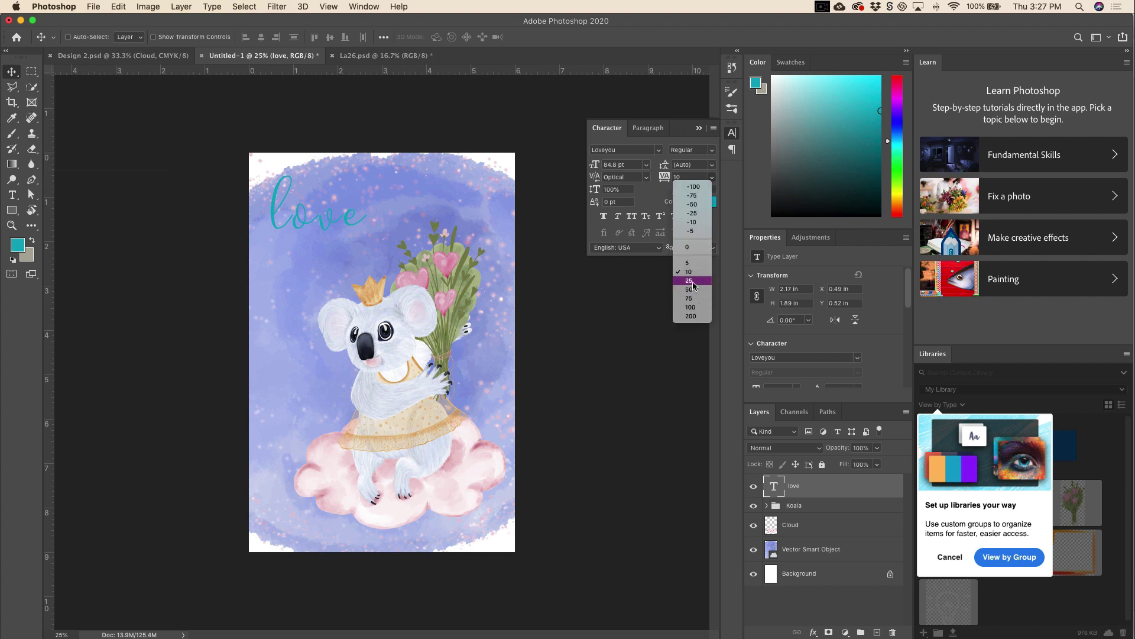
click(688, 214)
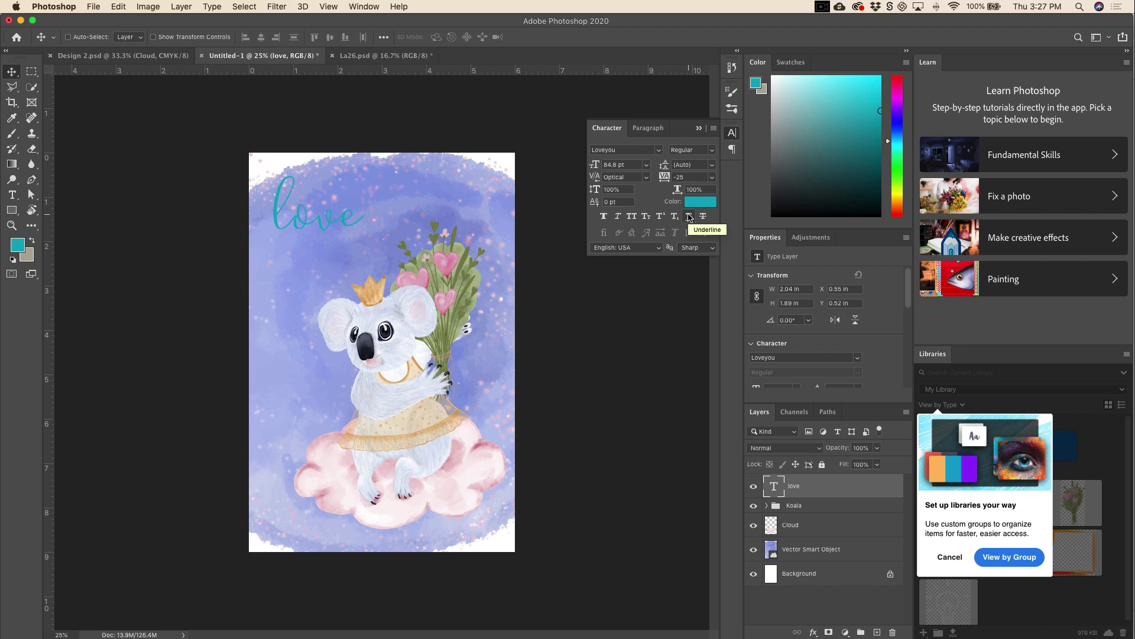
click(700, 202)
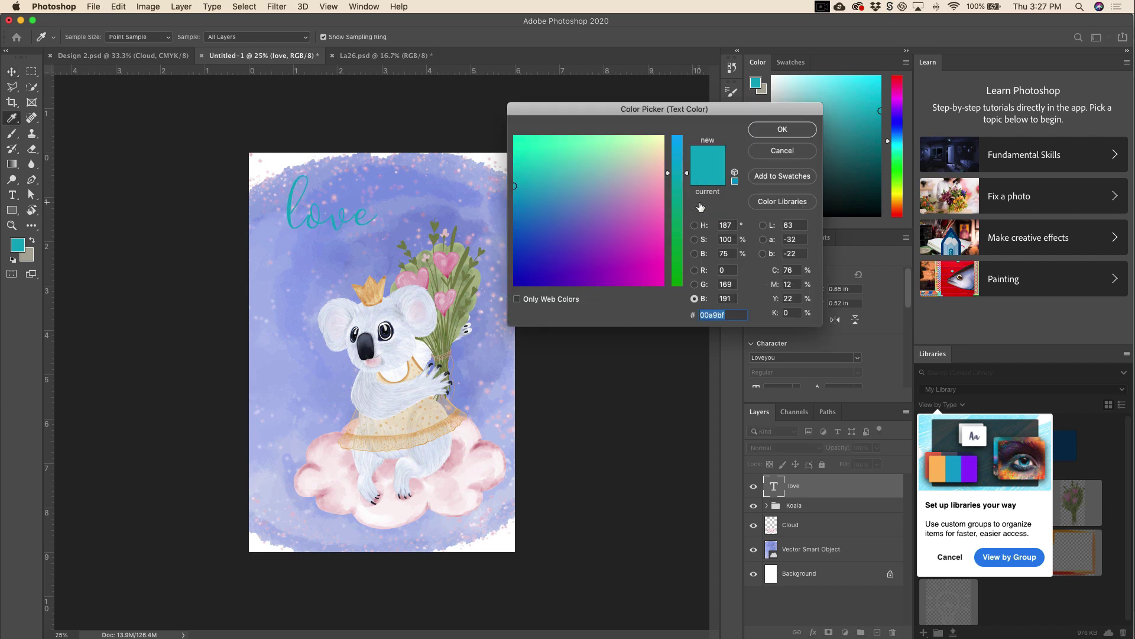
click(320, 466)
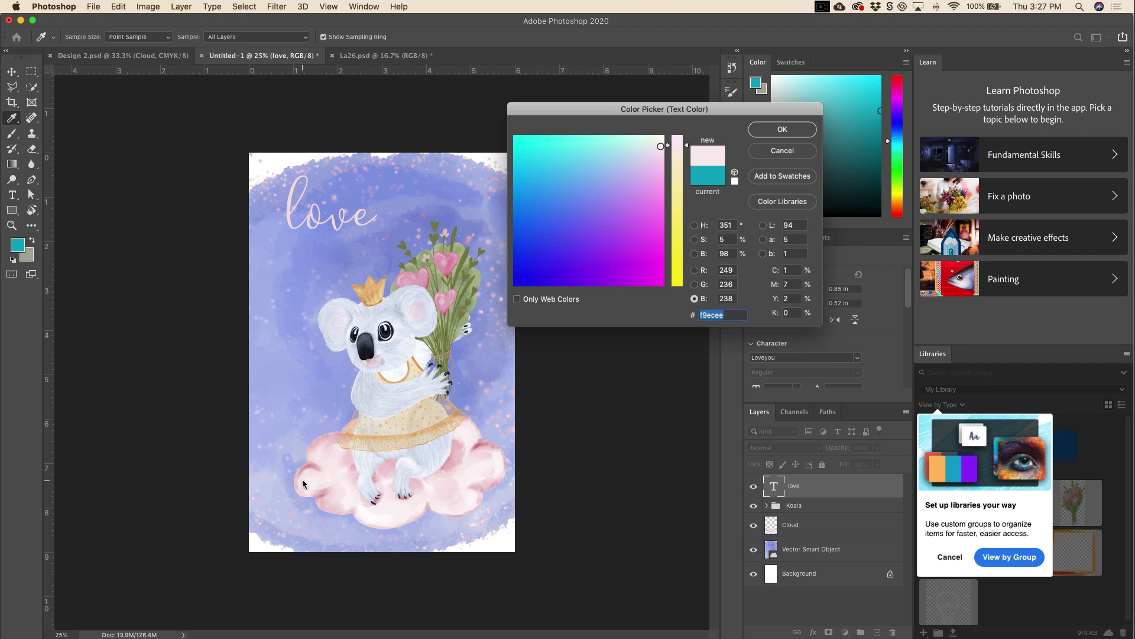
click(782, 129)
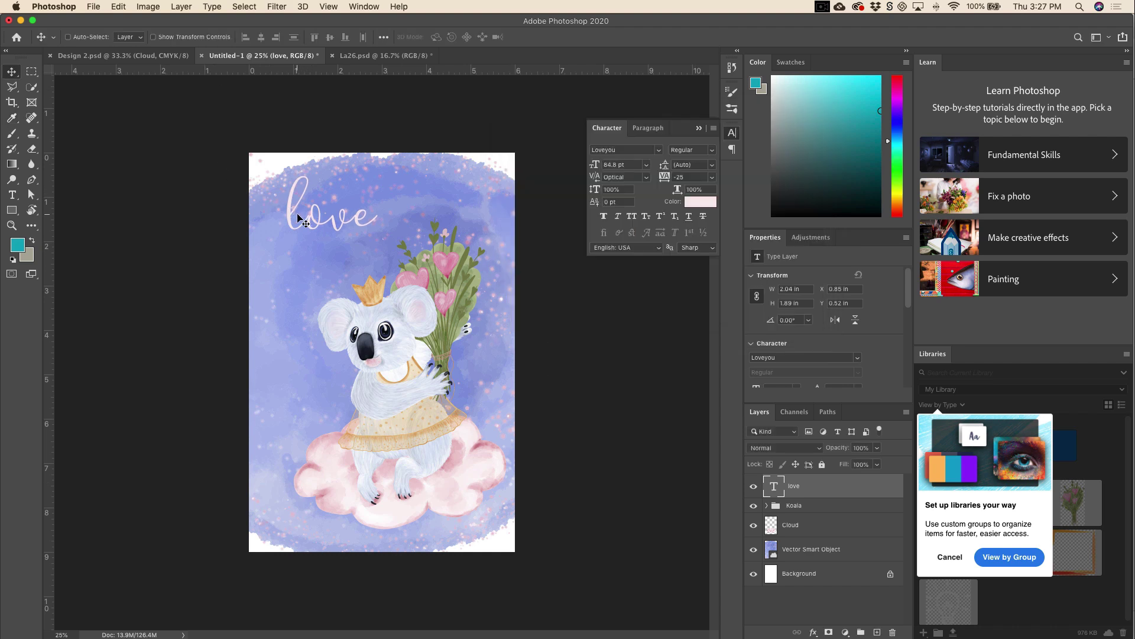
- Duplicate the "love" text directly below the original and change the copy's wording to "you"
drag(298, 218, 298, 266)
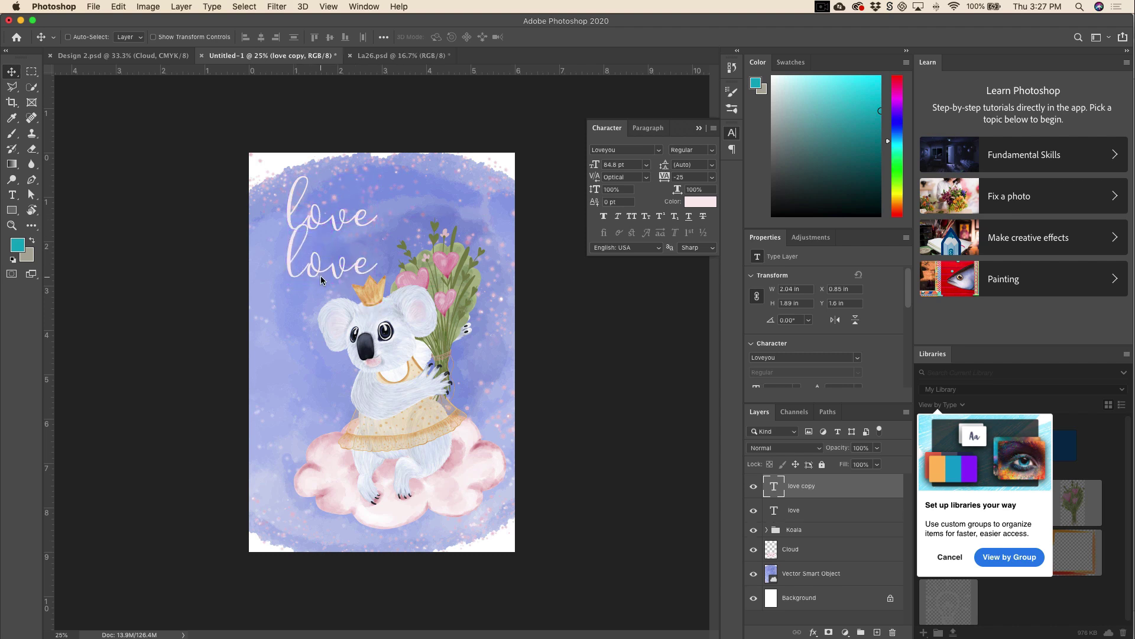
key(t)
double_click(334, 267)
text(you)
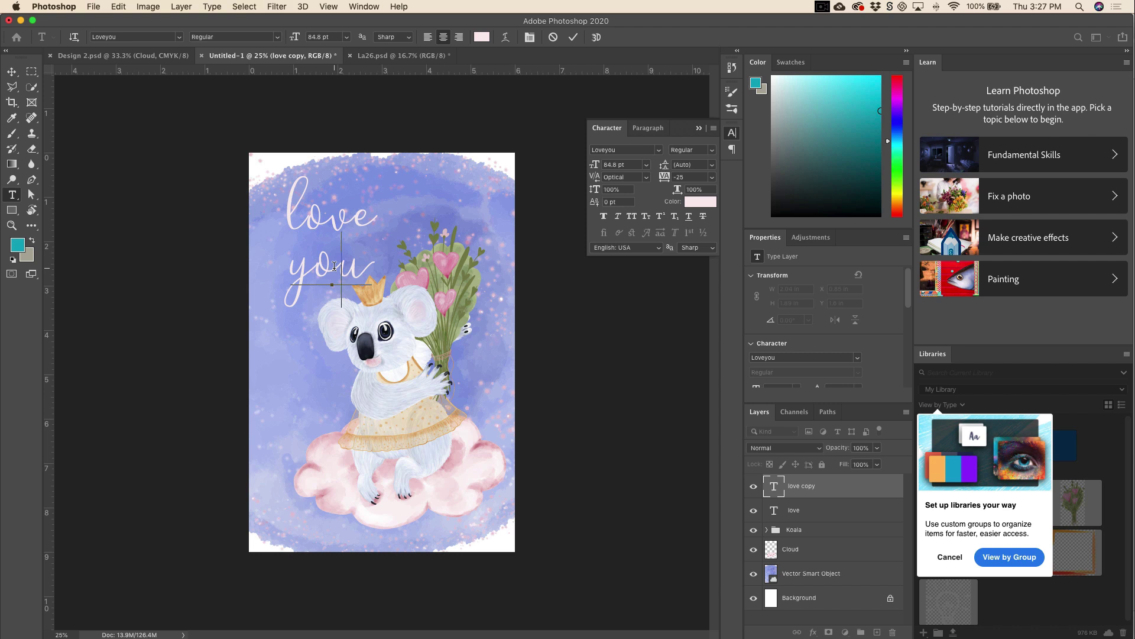
- Tighten the tracking of the "you" text to -65
double_click(334, 266)
click(696, 178)
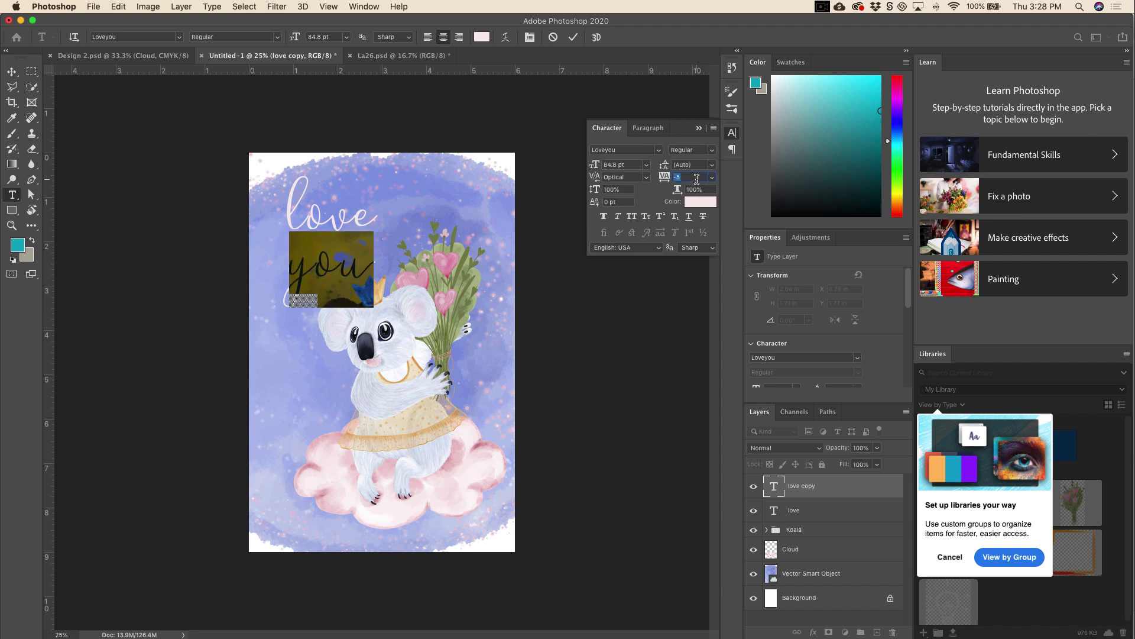
key(Down)
key(Down)
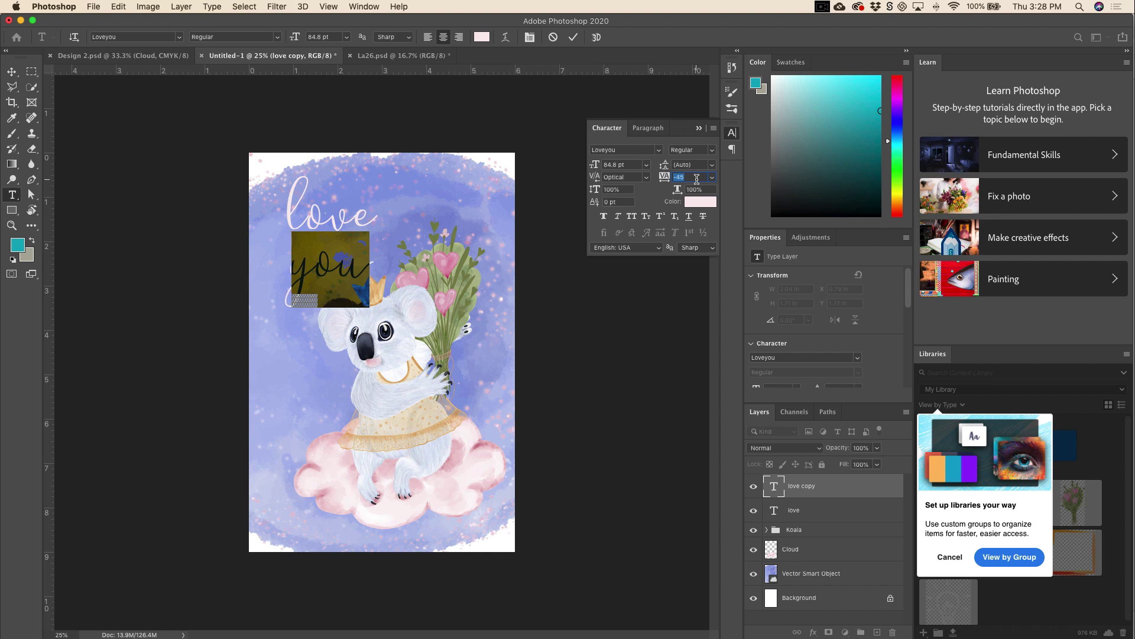
key(Down)
key(Down)
key(Return)
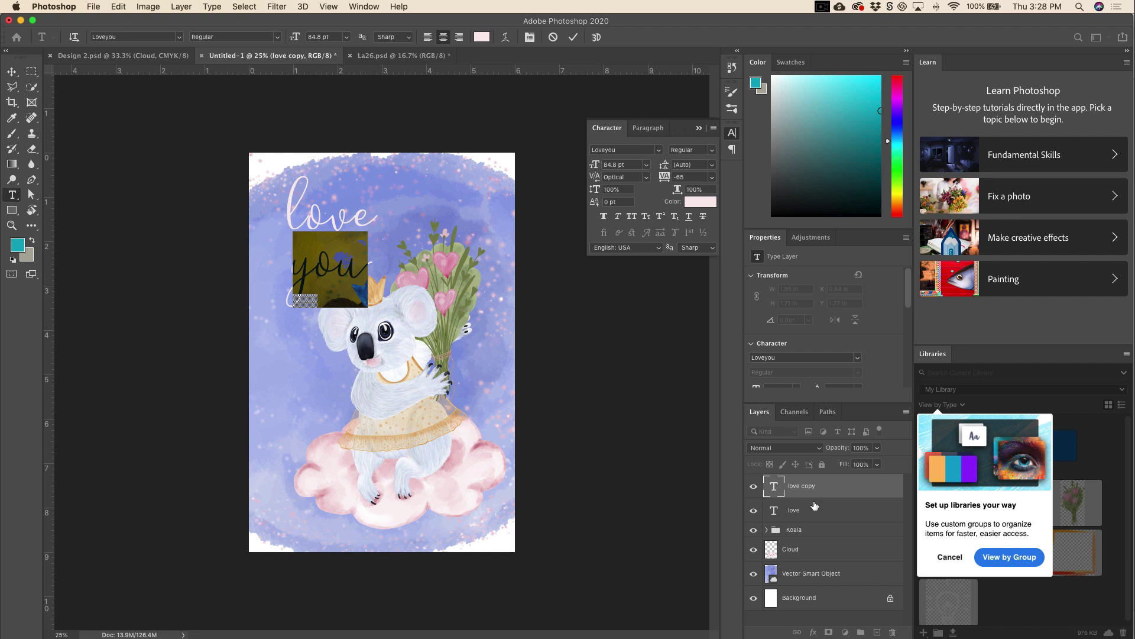
- Move the "you" layer beneath the "love" layer and bring the words closer together, with "love" offset to the right above "you"
click(816, 512)
click(694, 177)
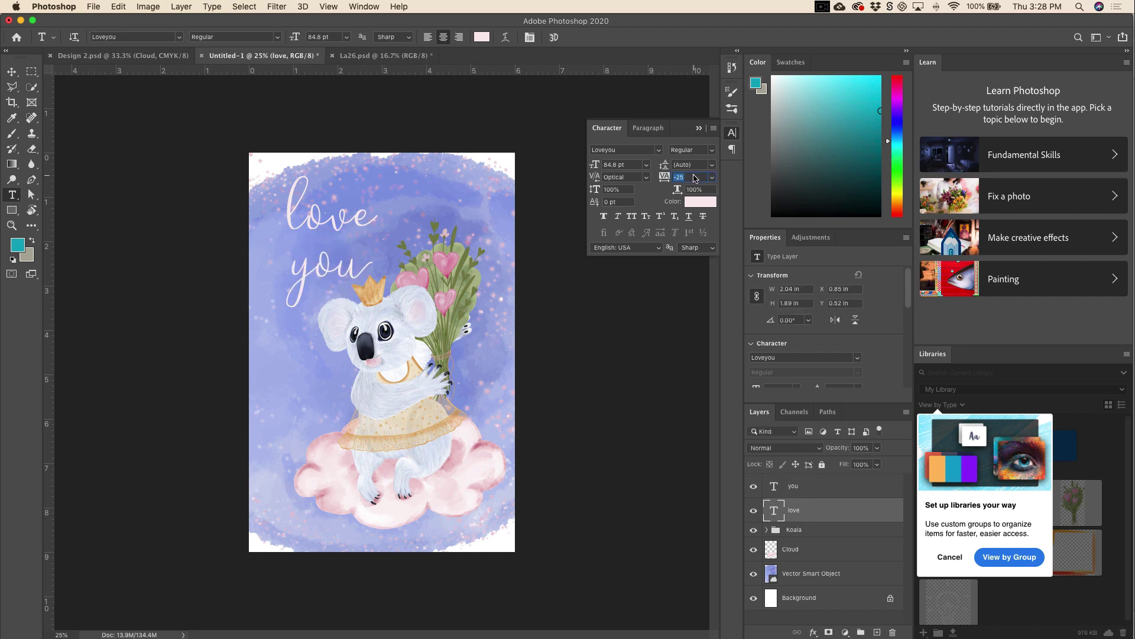
click(11, 71)
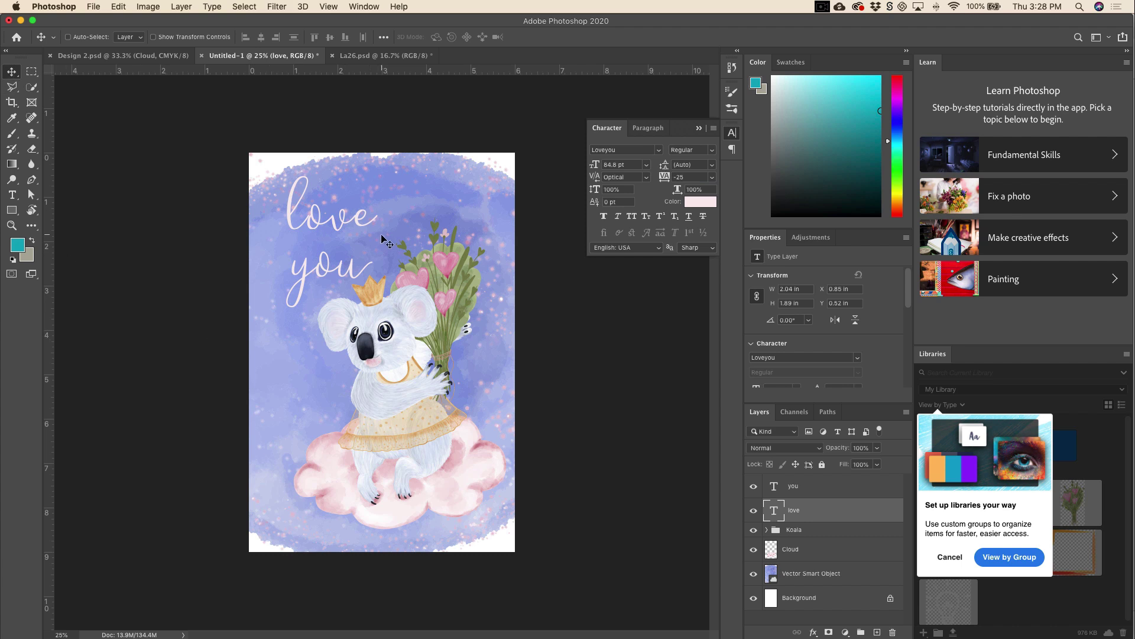
drag(336, 225, 314, 231)
drag(836, 491, 833, 511)
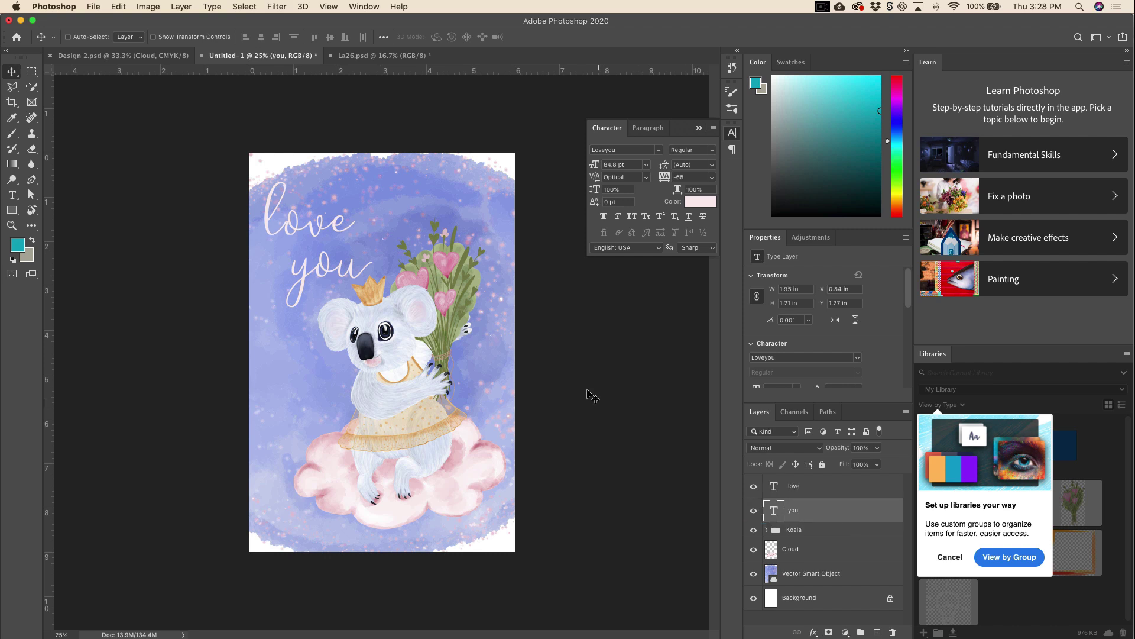
drag(358, 275, 366, 267)
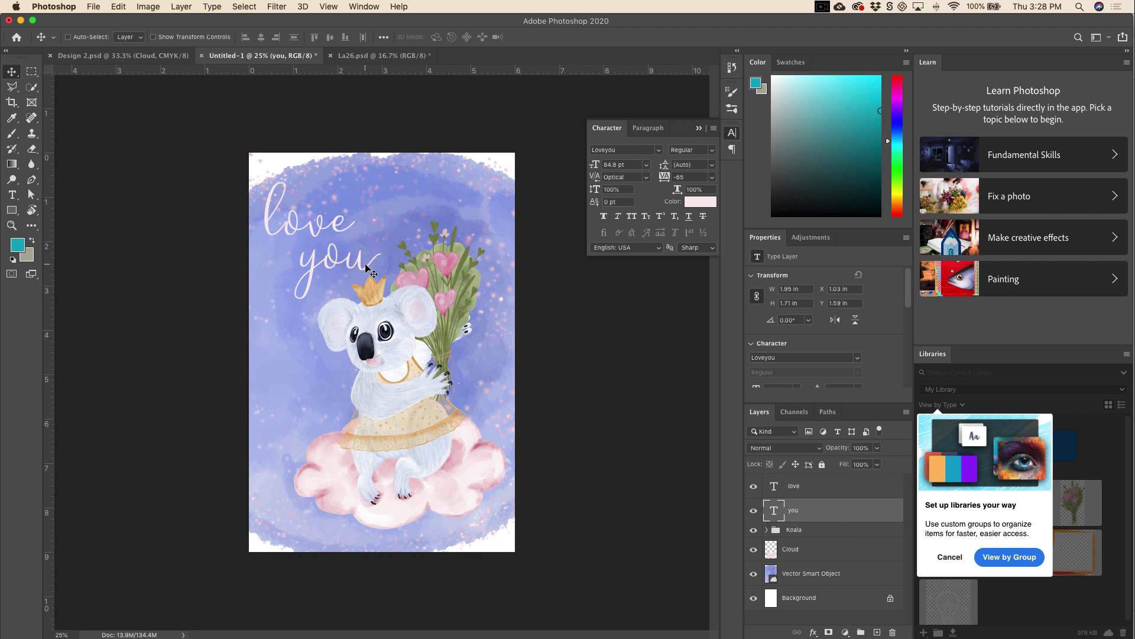
drag(324, 223, 379, 223)
- Transform "love" and "you" together: rotate about 18° counterclockwise, enlarge to about 114%, and place them at the page's upper left above the koala
shift+click(826, 516)
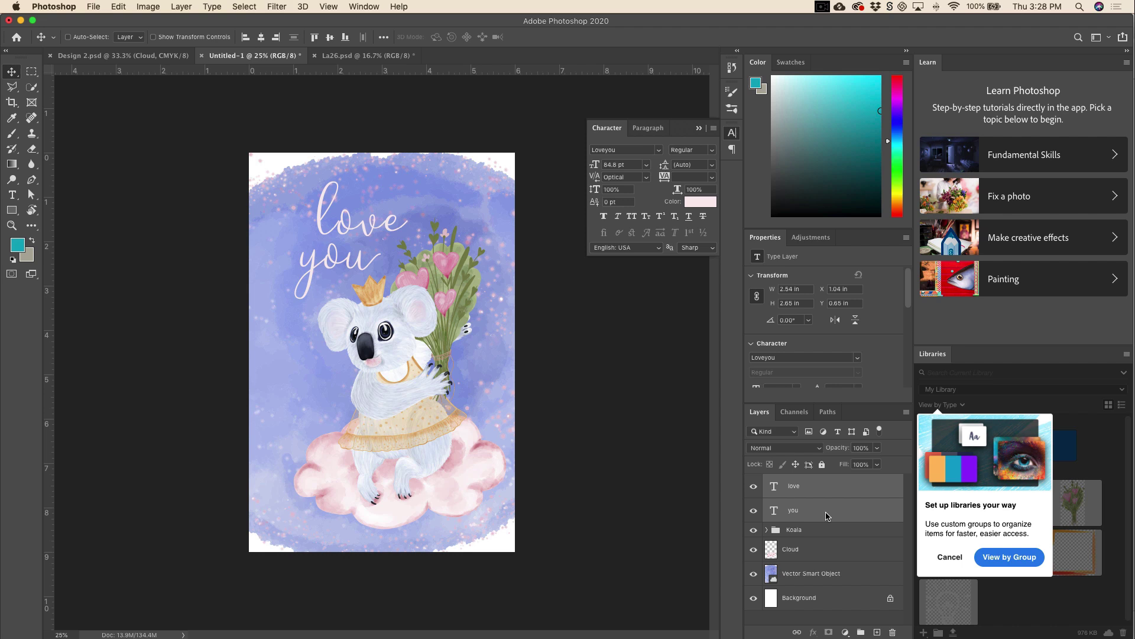
key(super+t)
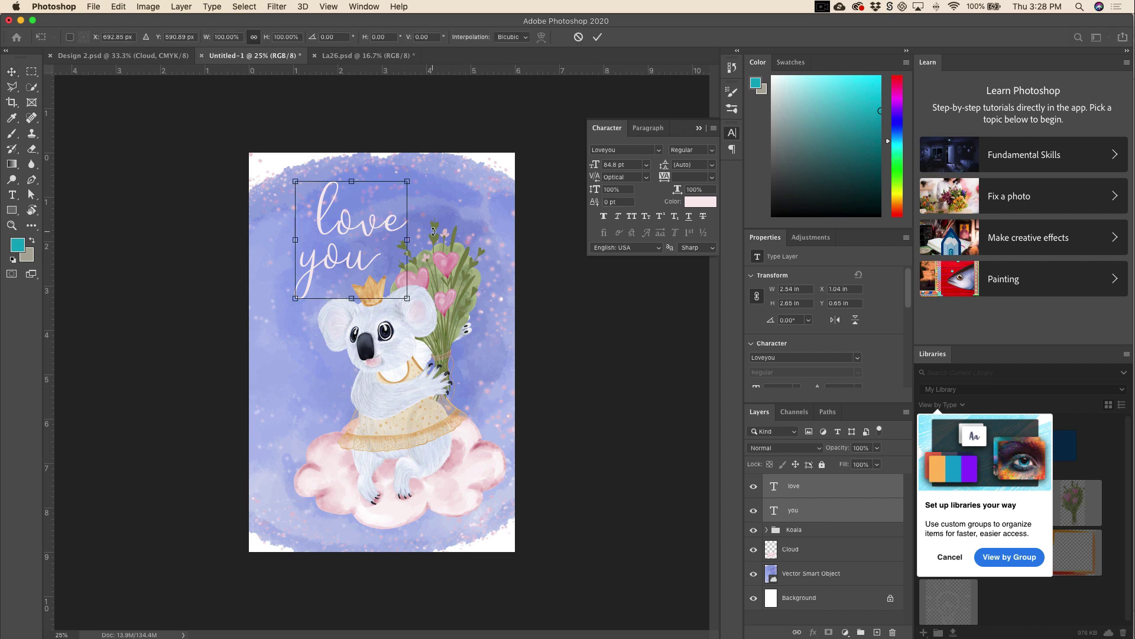
drag(444, 213, 435, 191)
drag(354, 223, 334, 215)
drag(403, 273, 422, 287)
drag(351, 261, 342, 264)
drag(437, 308, 438, 297)
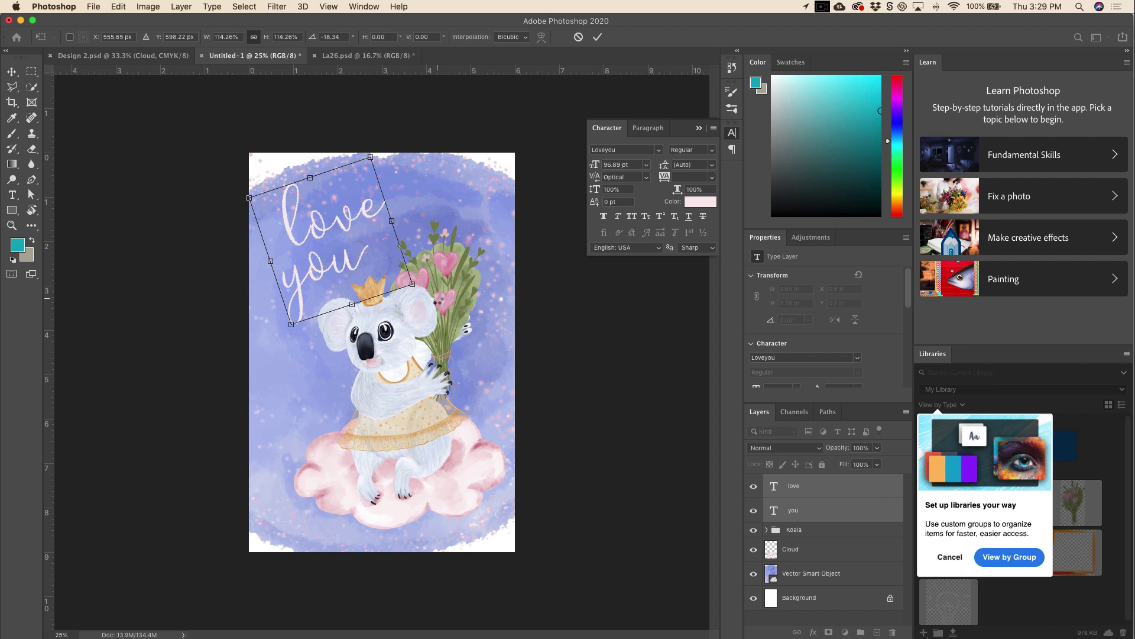
key(Return)
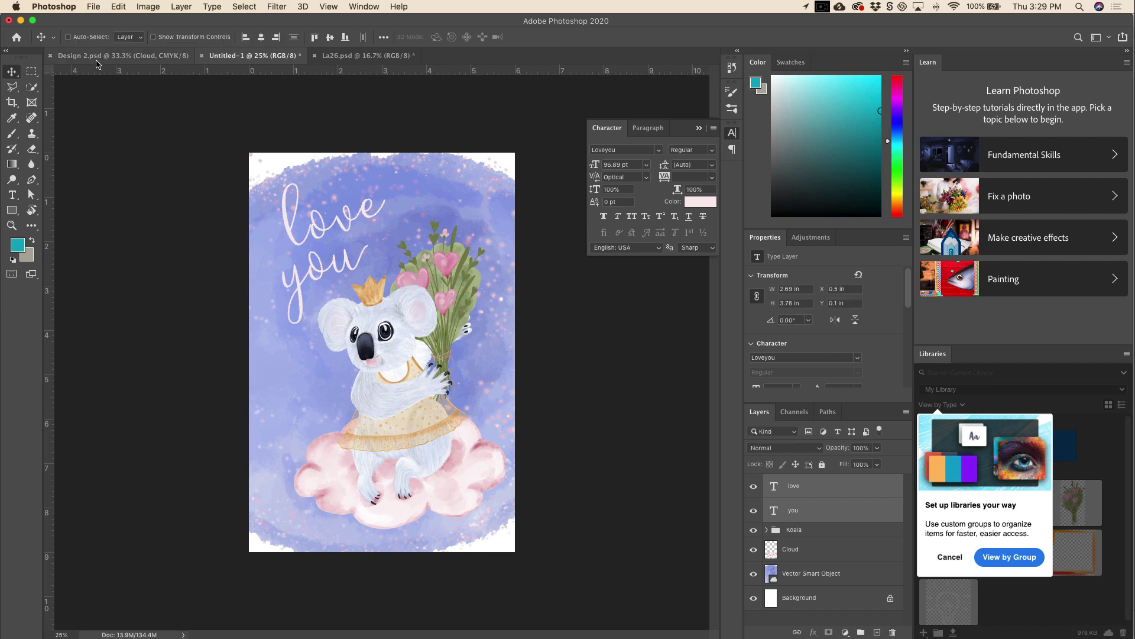
- Enlarge the blue background smart object to about 103% so it fills the page's white corners
click(839, 573)
key(super+t)
drag(594, 567, 618, 589)
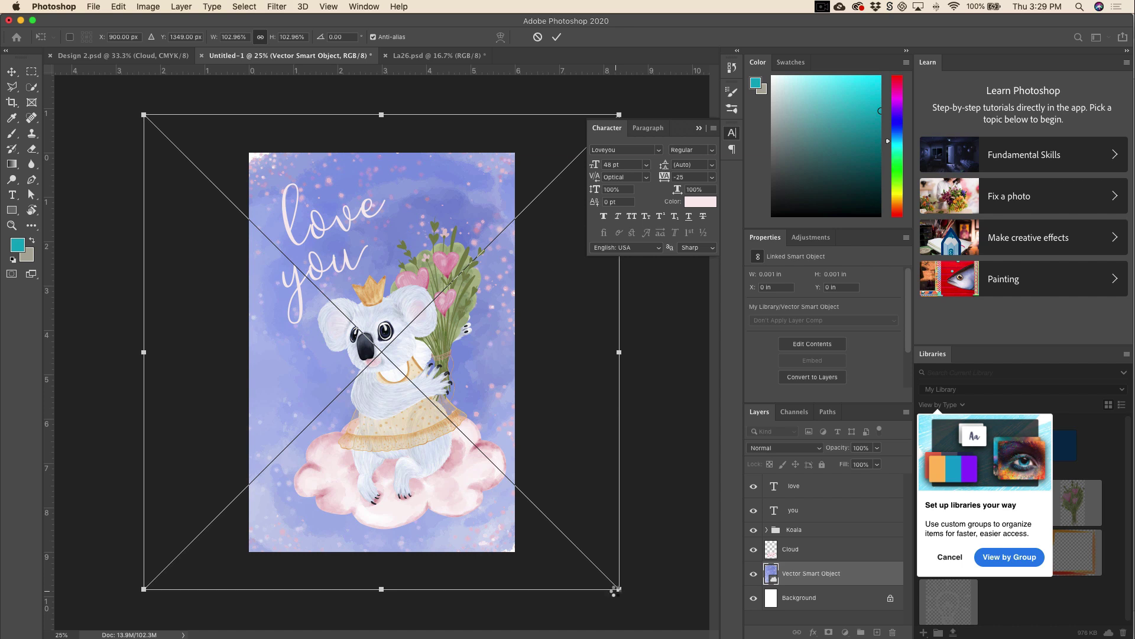
key(Escape)
key(ctrl+z)
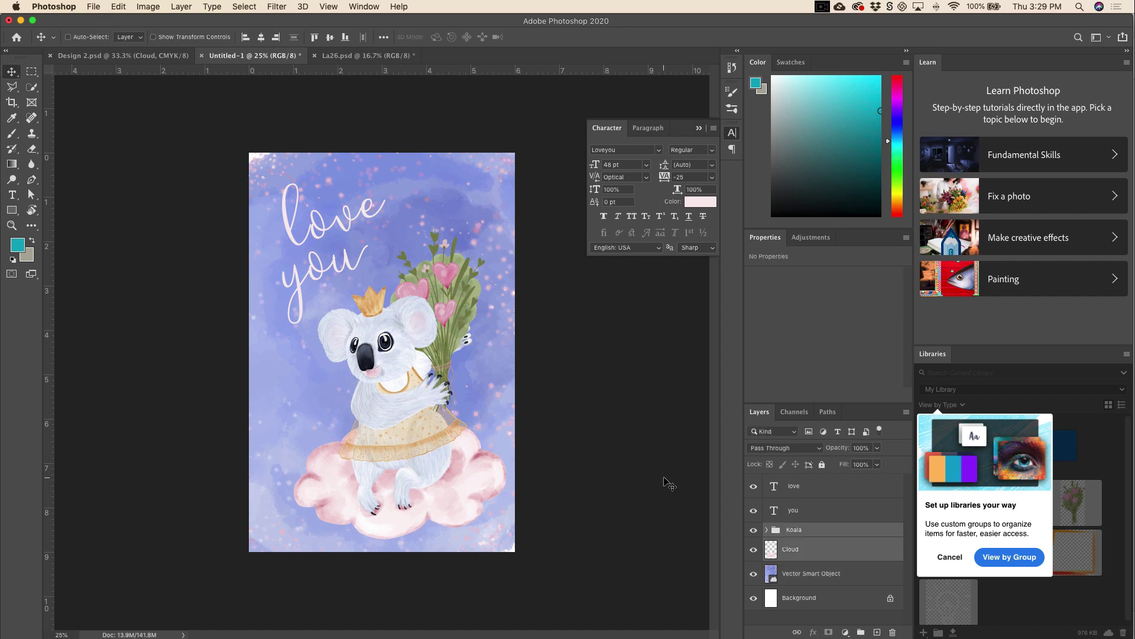